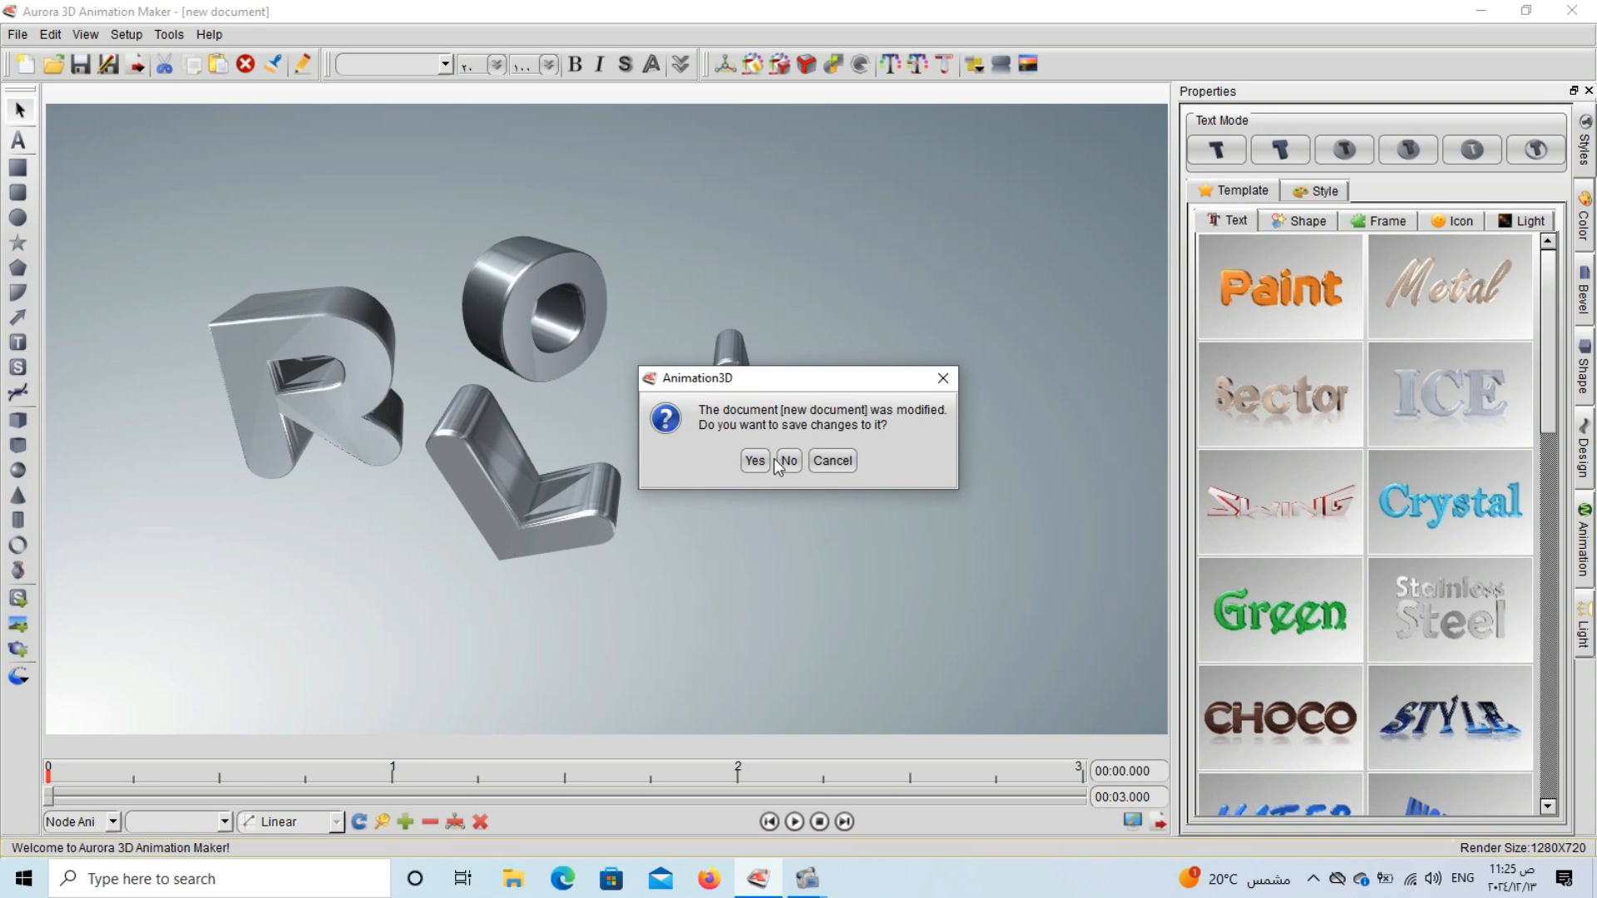
pyautogui.click(941, 381)
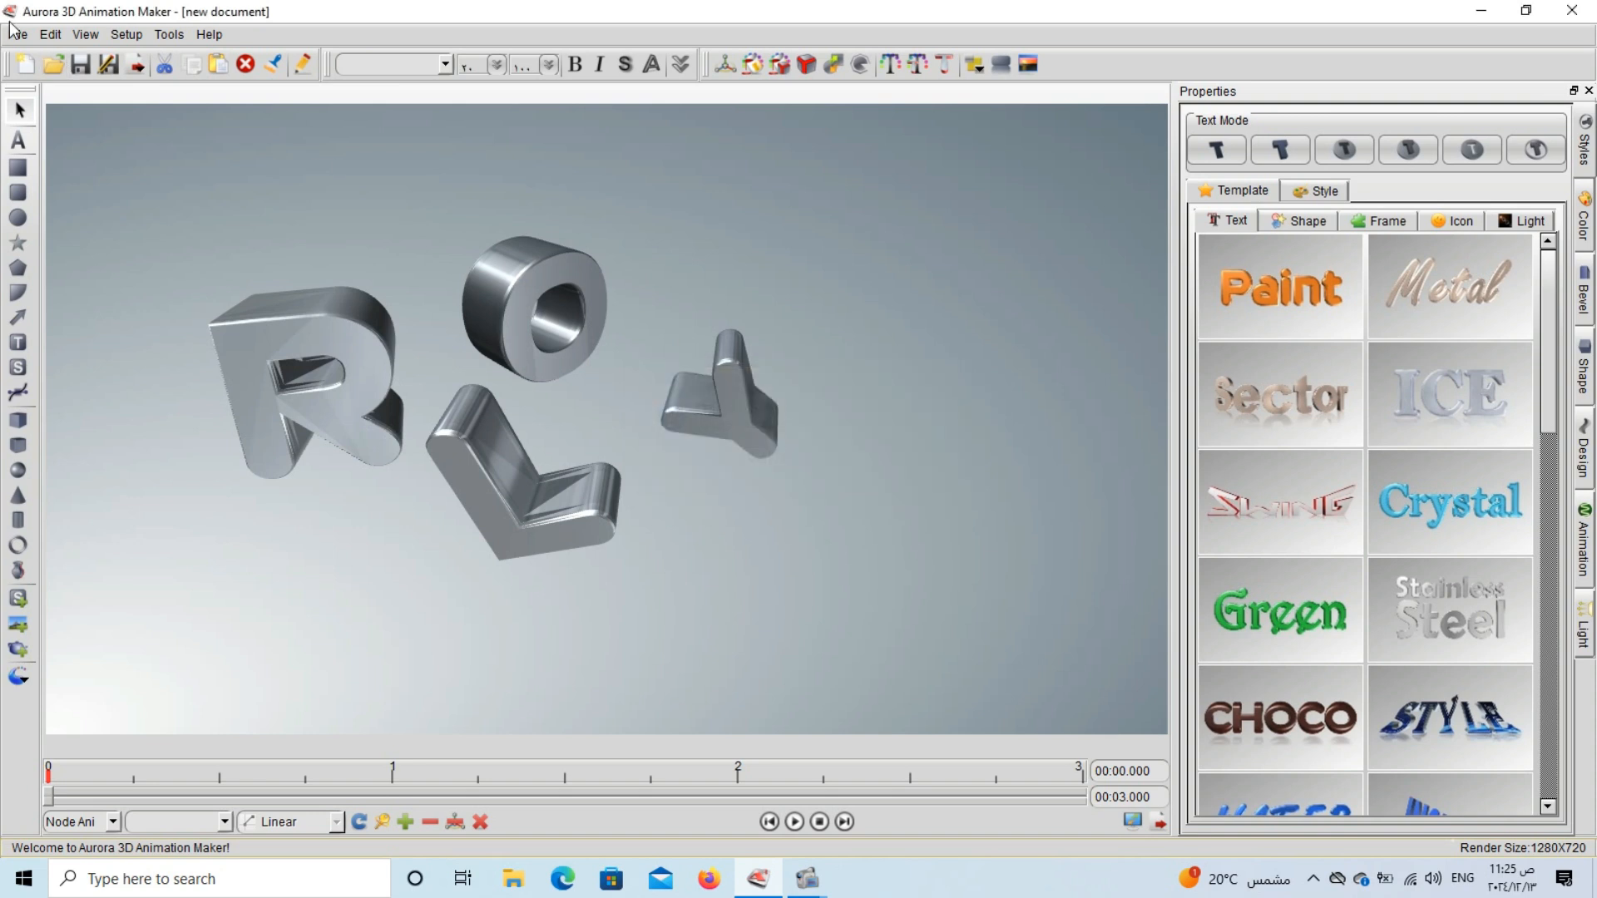
pyautogui.click(17, 34)
pyautogui.click(18, 34)
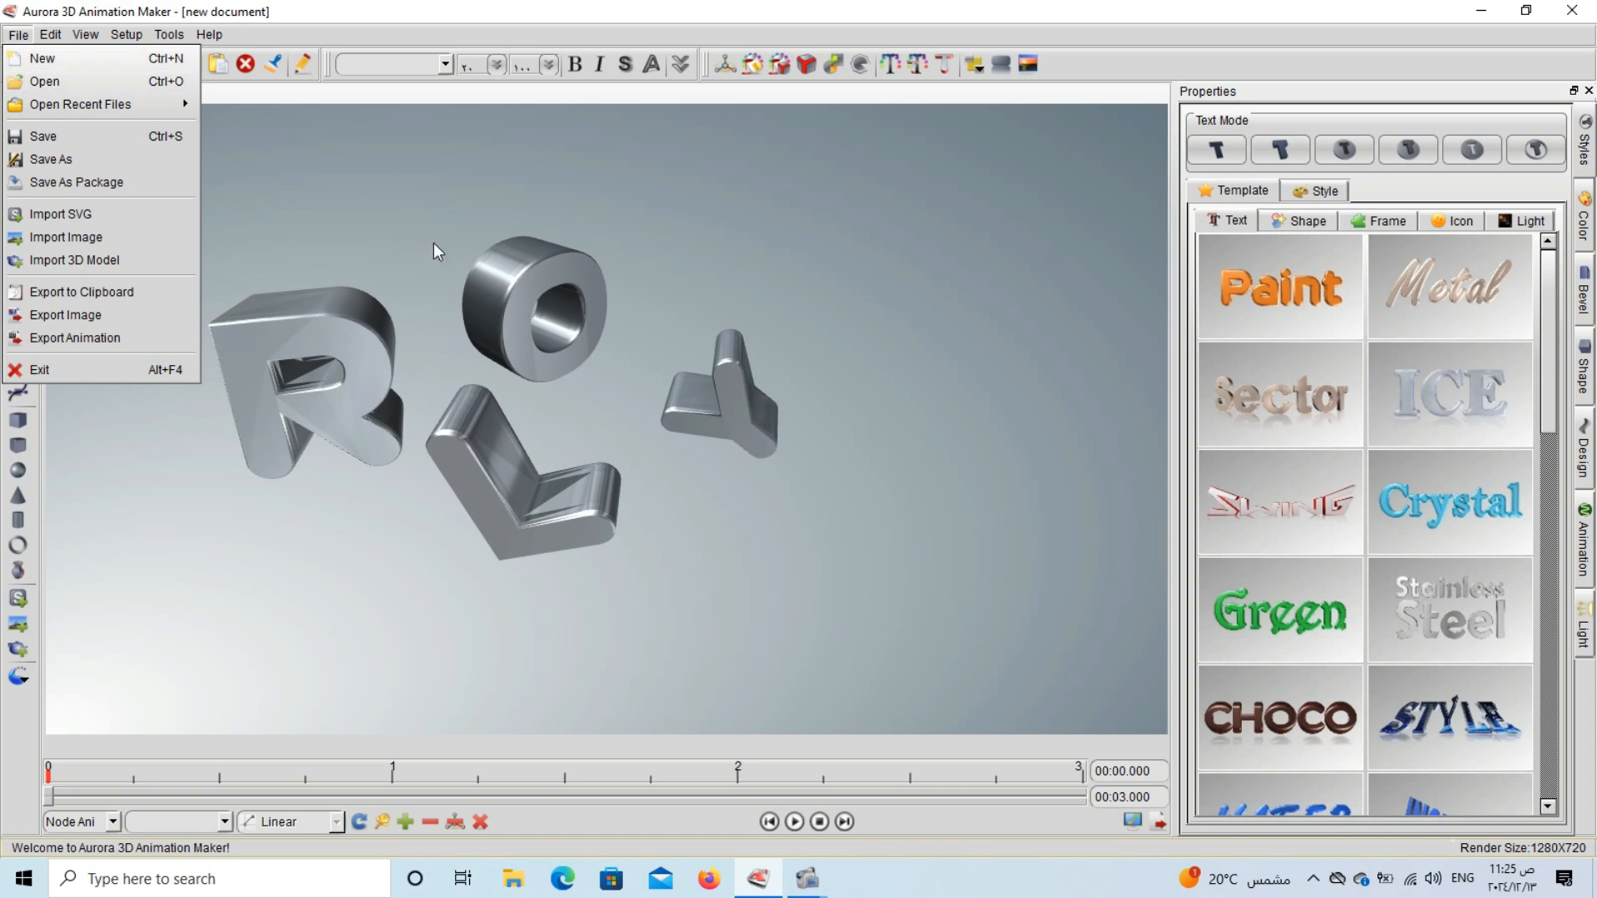
pyautogui.click(719, 256)
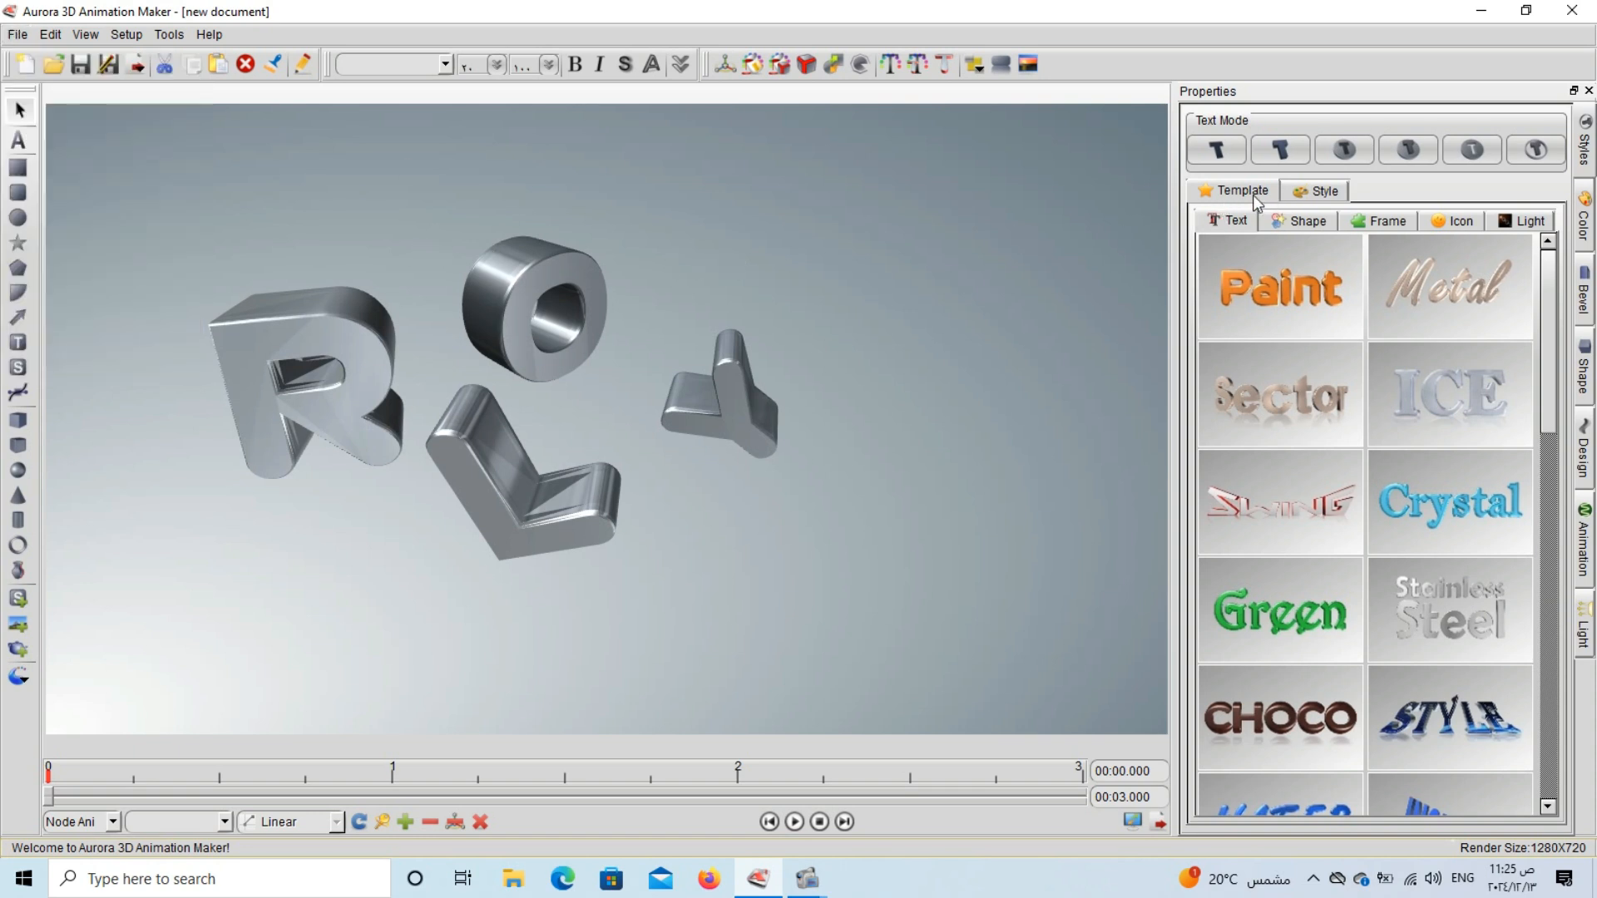
# Apply the green shape style with the red border to the L letter.
pyautogui.click(1315, 193)
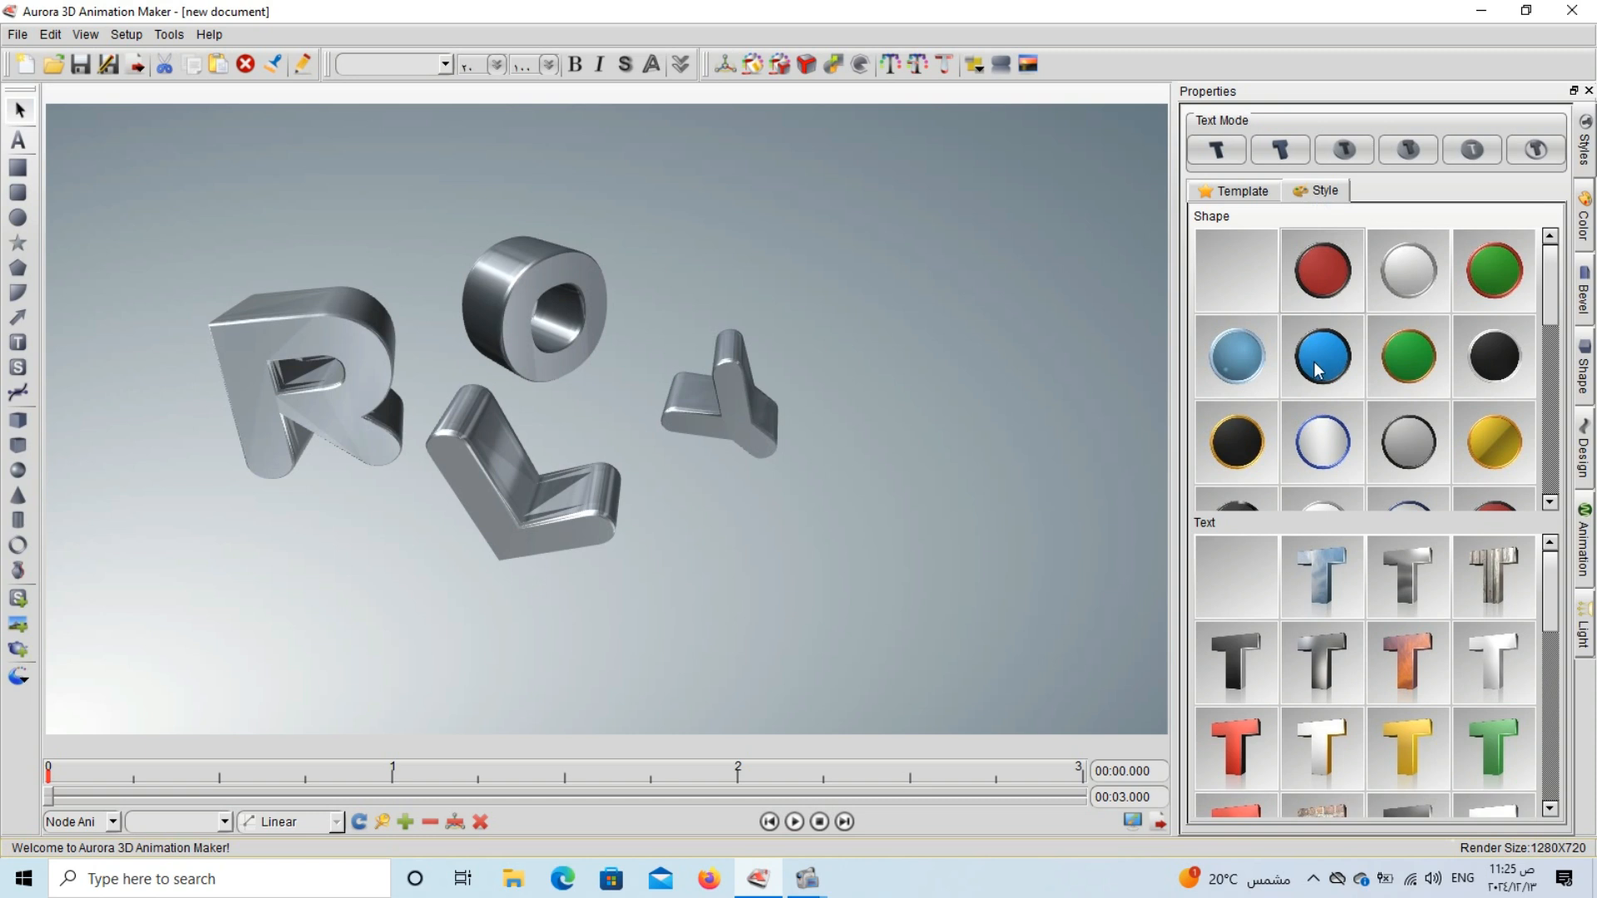
pyautogui.click(1393, 304)
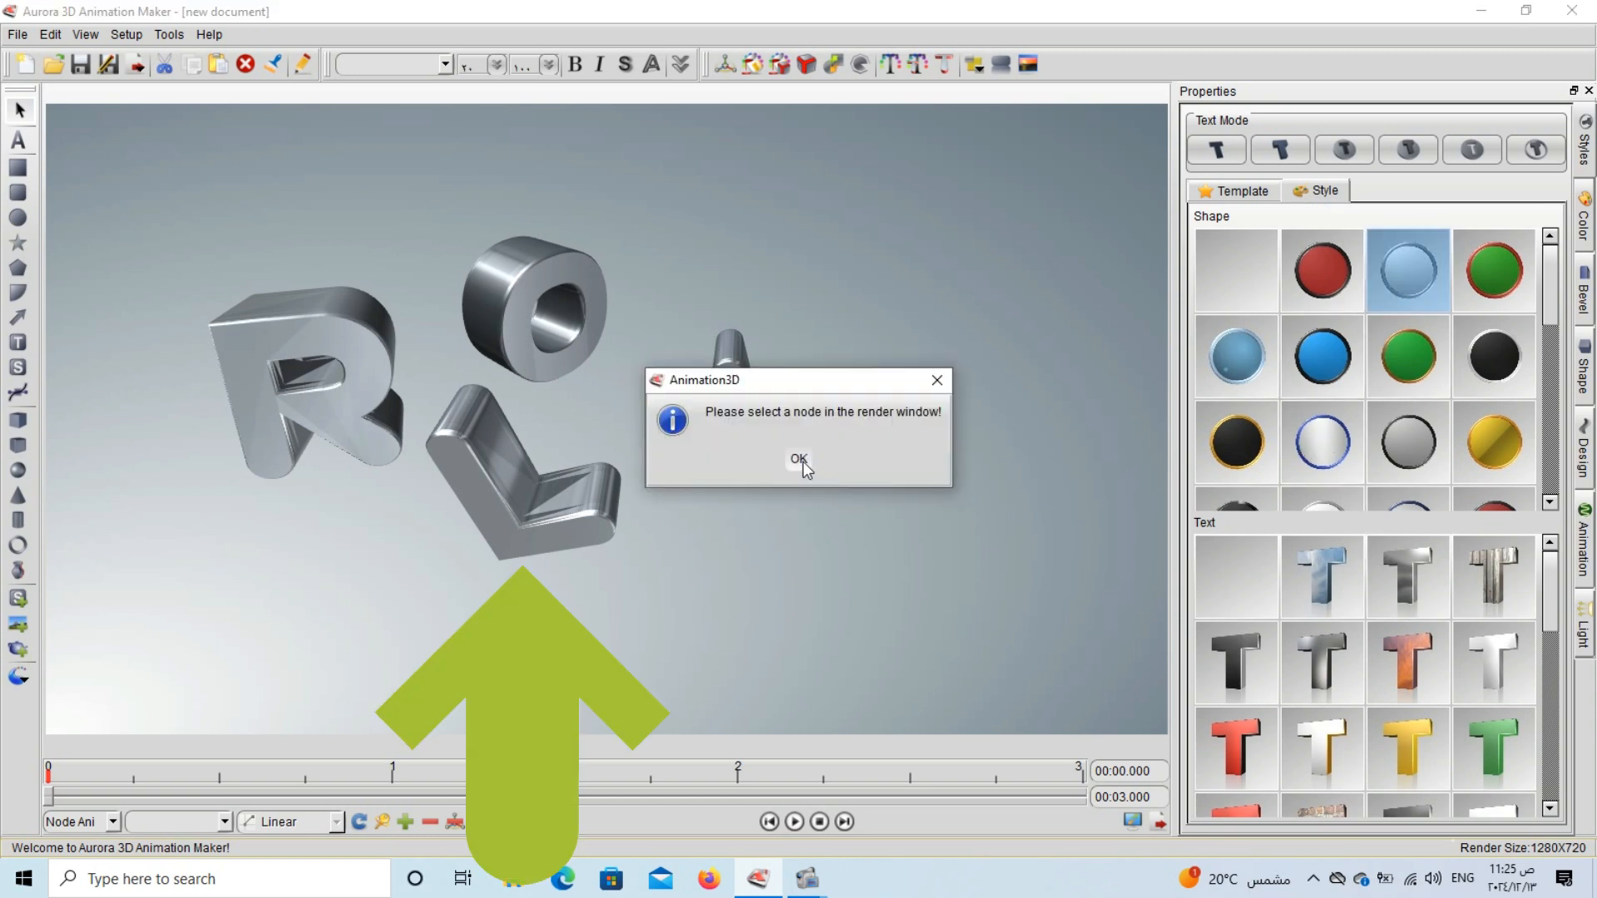
pyautogui.click(799, 458)
pyautogui.click(581, 508)
pyautogui.click(1494, 270)
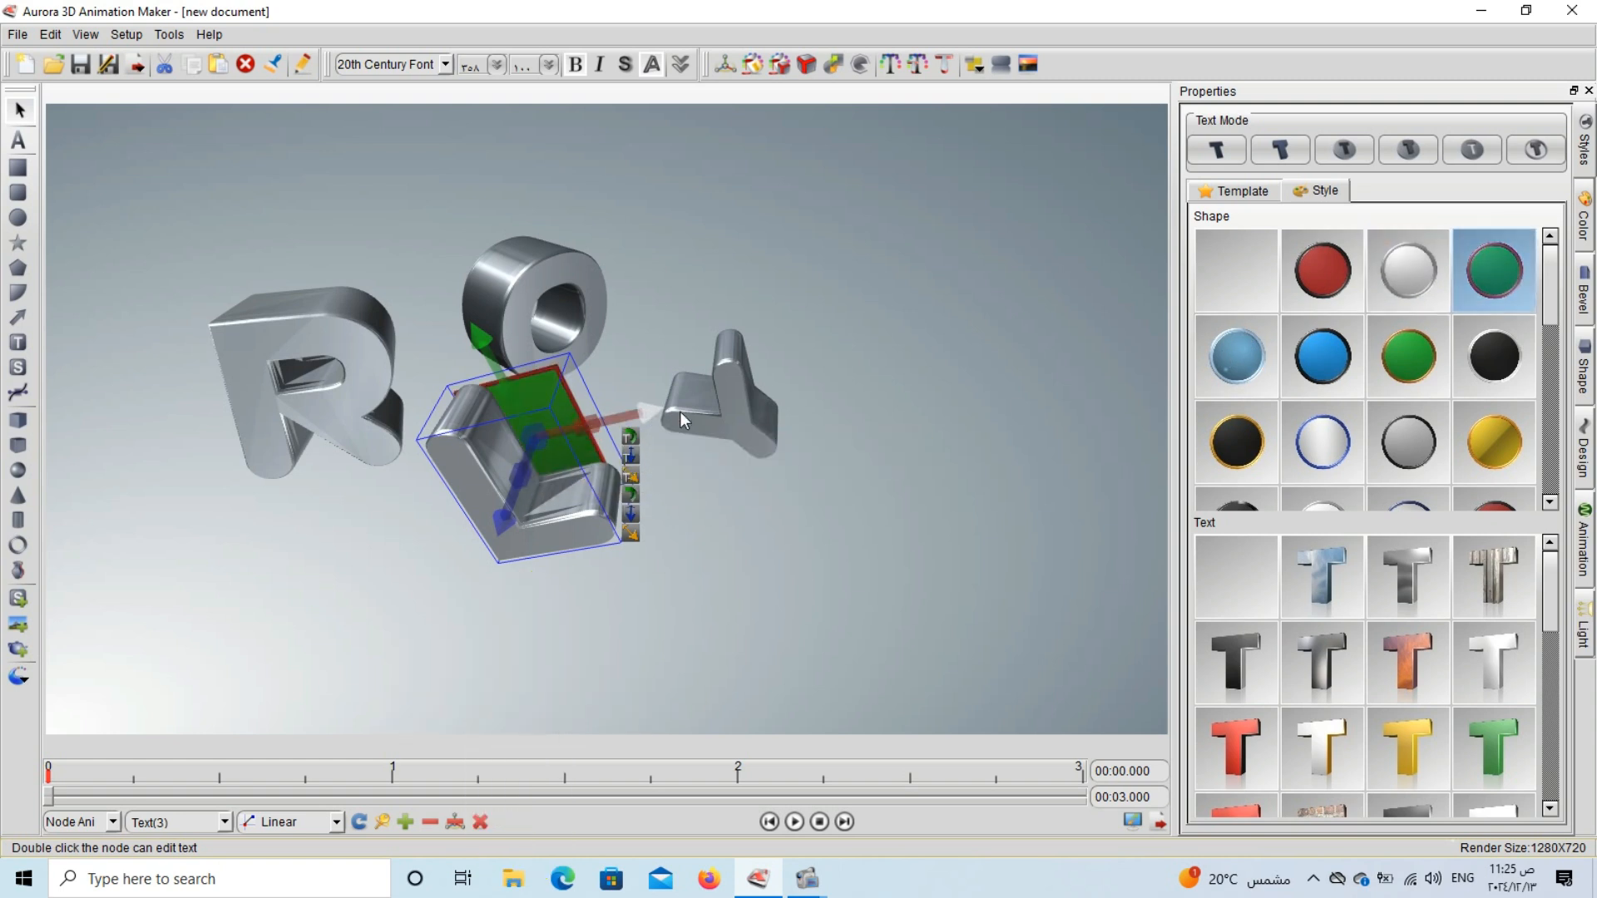
# Move the L letter to the lower left of the scene, below the R.
pyautogui.moveTo(652, 411); pyautogui.dragTo(681, 405)
pyautogui.click(855, 363)
pyautogui.click(574, 432)
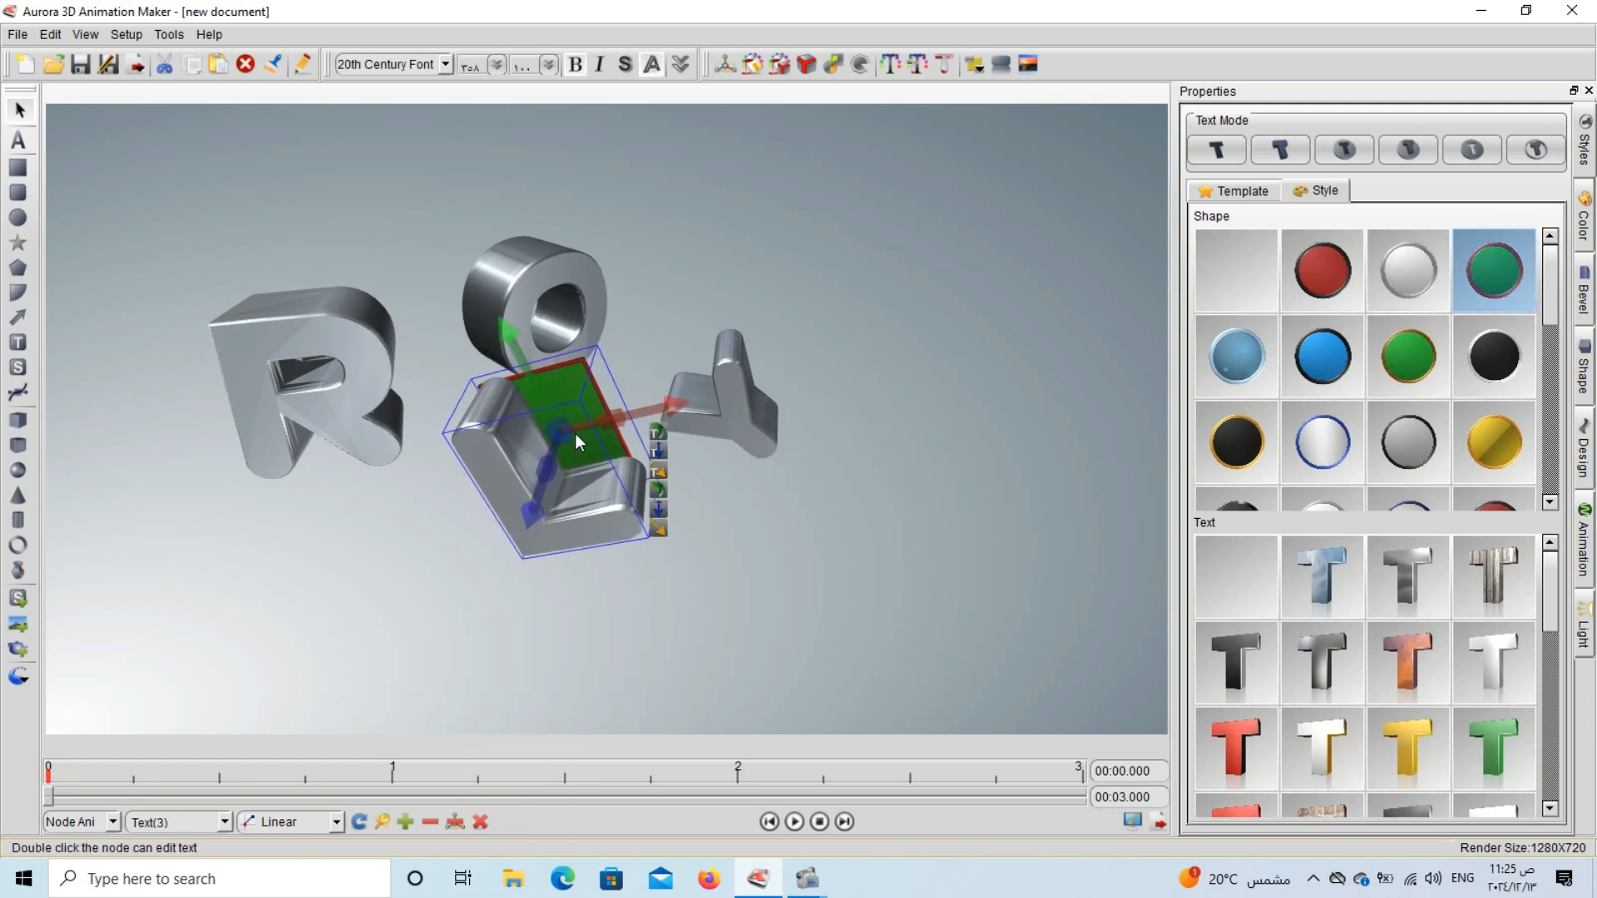
pyautogui.moveTo(562, 531); pyautogui.dragTo(334, 655)
pyautogui.click(948, 439)
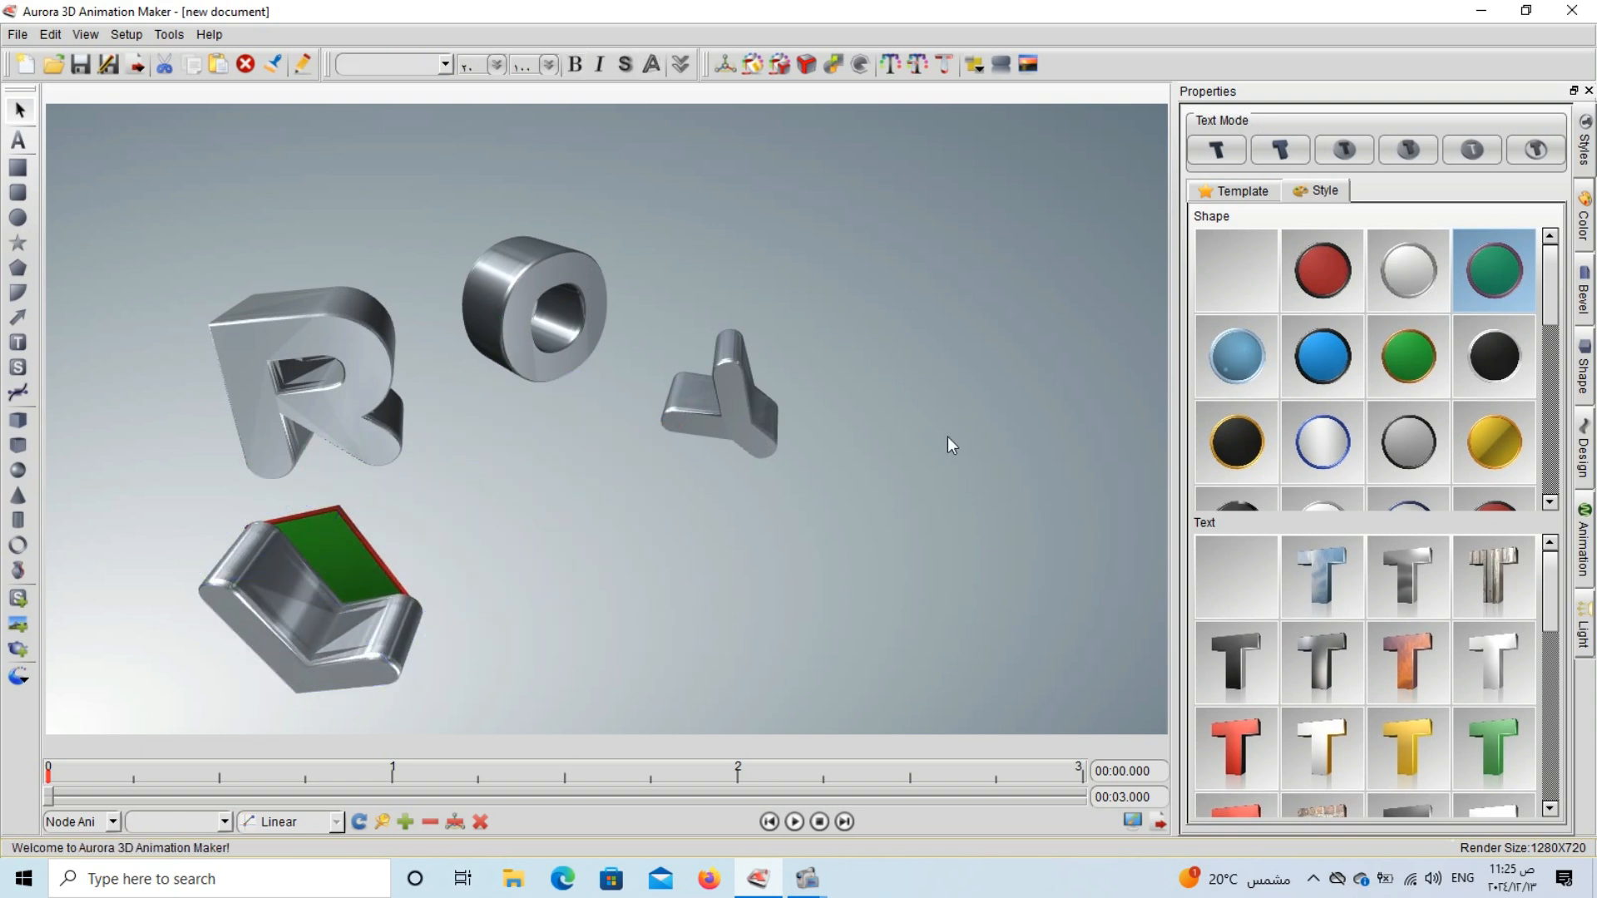
pyautogui.scroll(-3, 1339, 466)
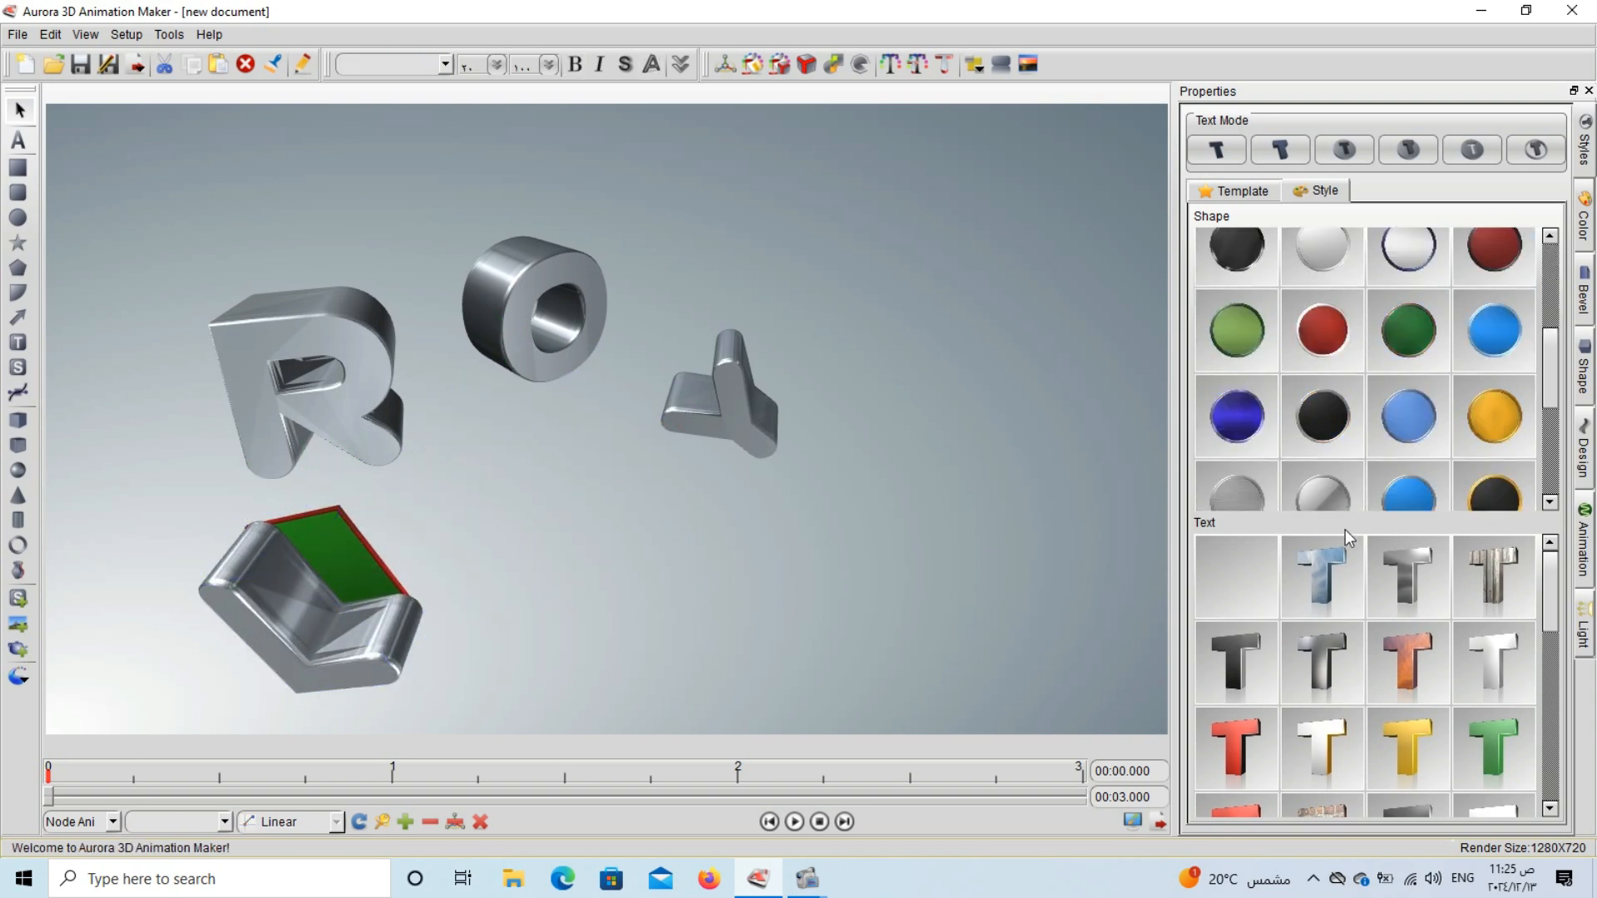
pyautogui.click(1329, 581)
pyautogui.click(799, 458)
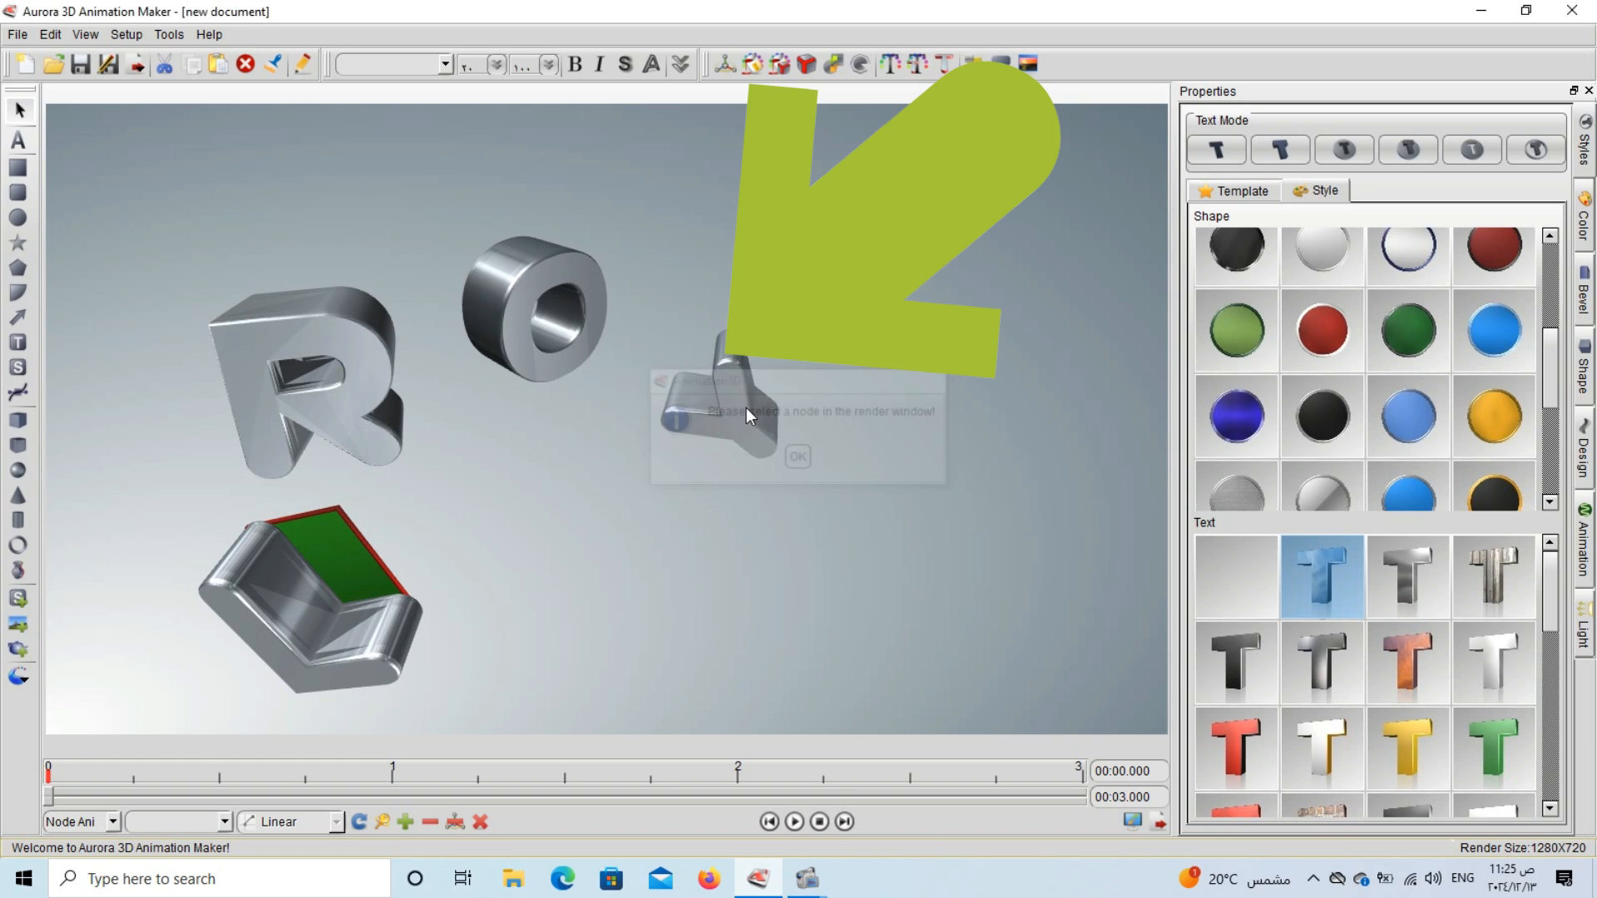
# Move the Y letter down below the O and give it the green text style after trying the red and gold ones.
pyautogui.moveTo(746, 408); pyautogui.dragTo(637, 524)
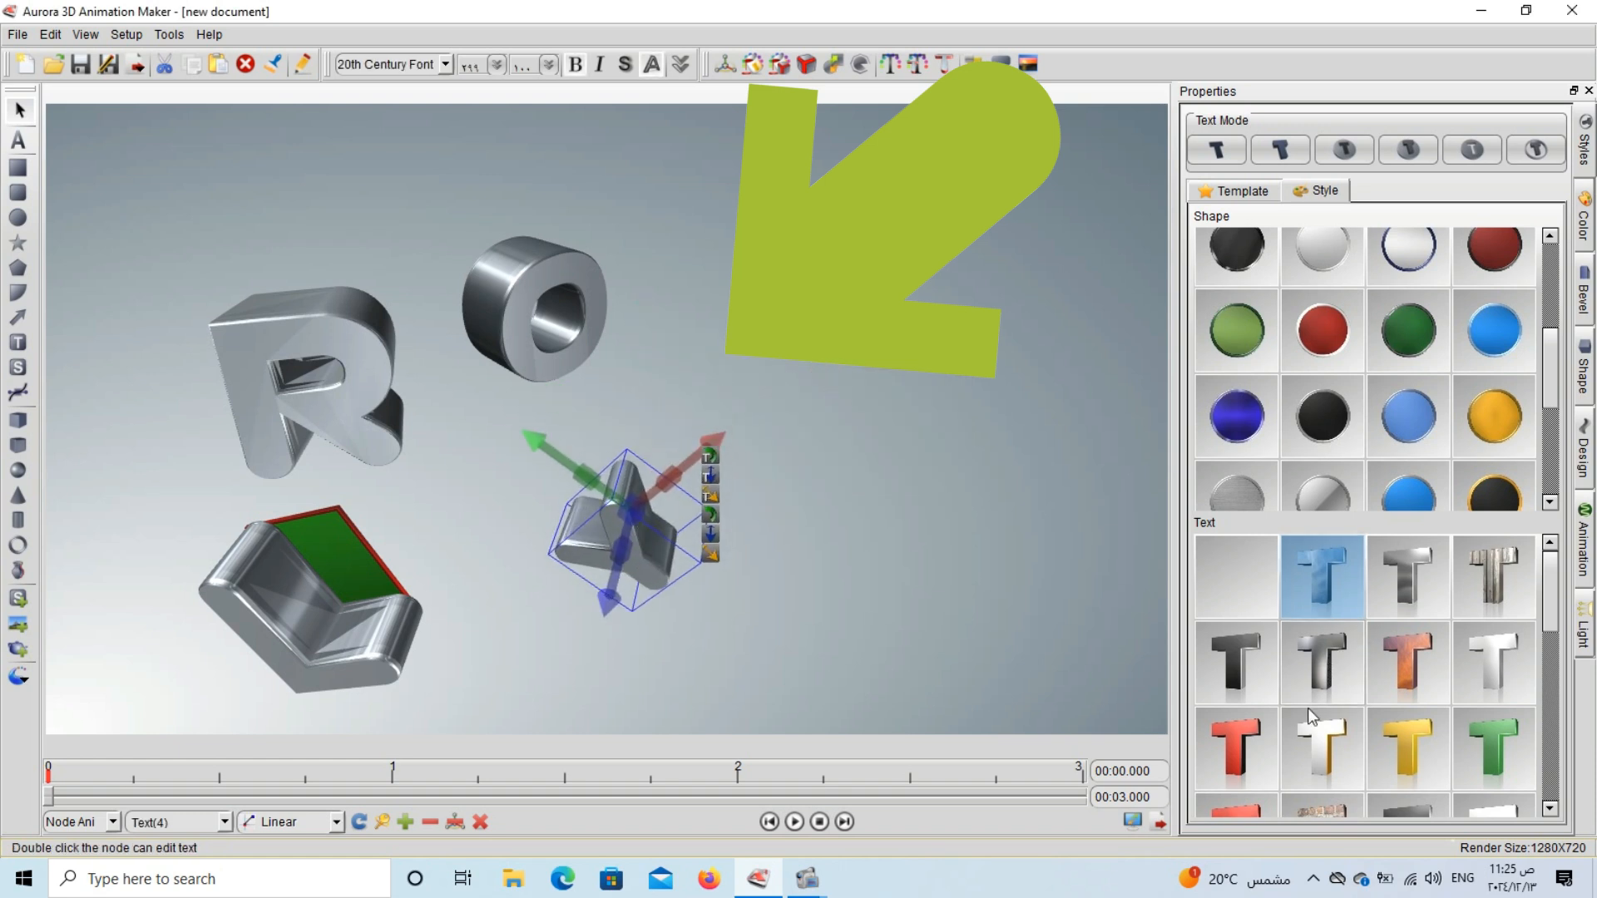
pyautogui.click(1235, 747)
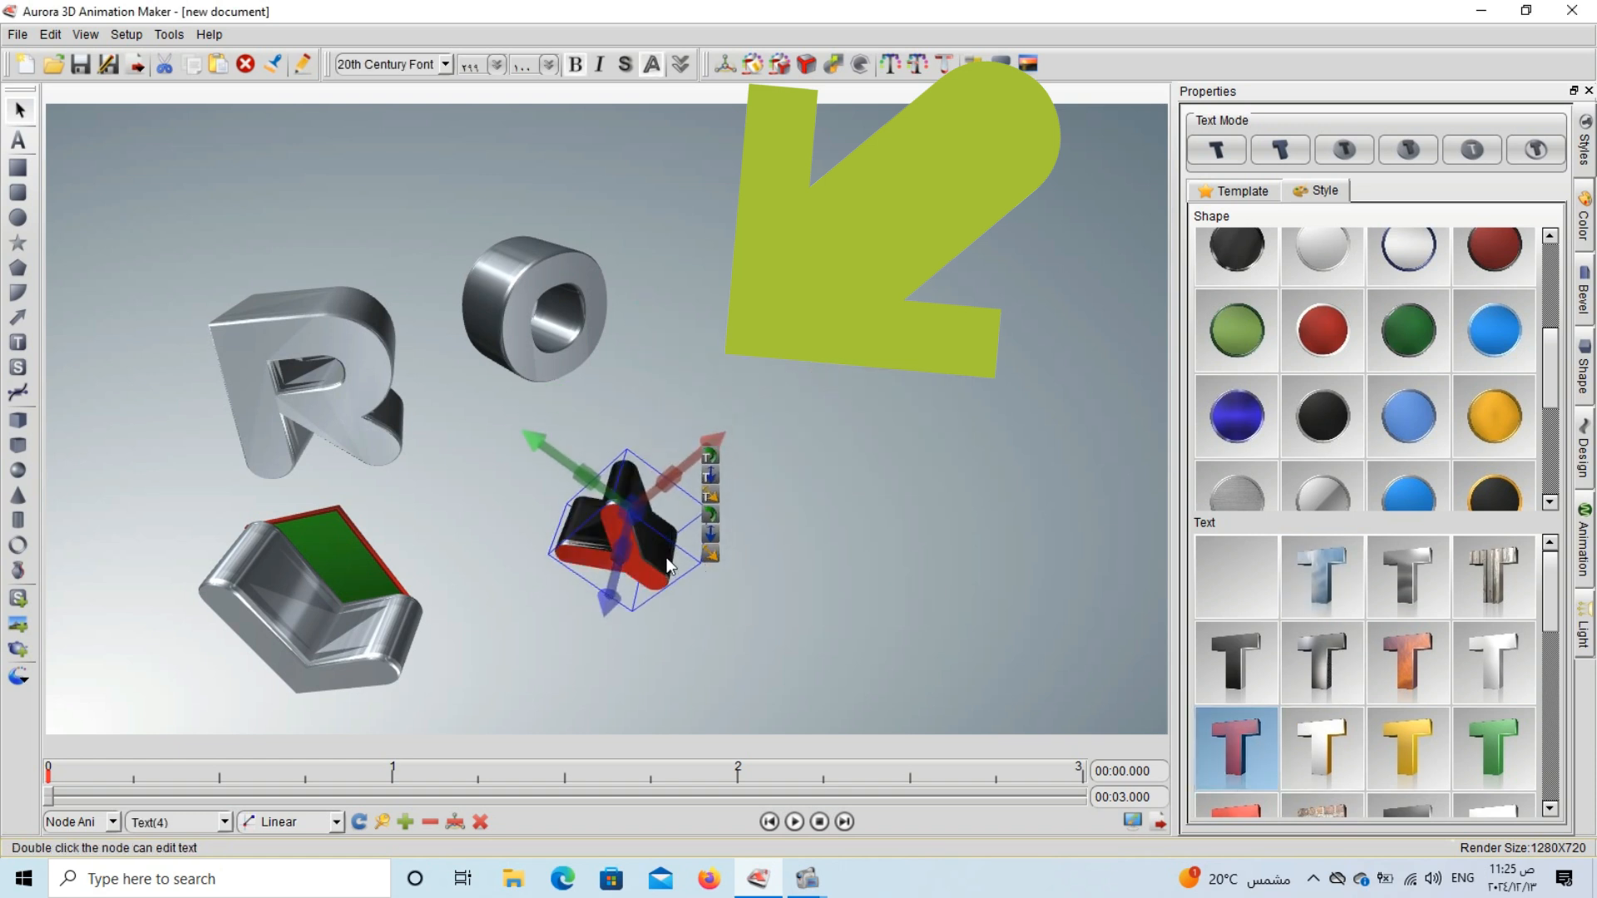
pyautogui.moveTo(668, 565); pyautogui.dragTo(732, 551)
pyautogui.click(1423, 747)
pyautogui.click(1500, 740)
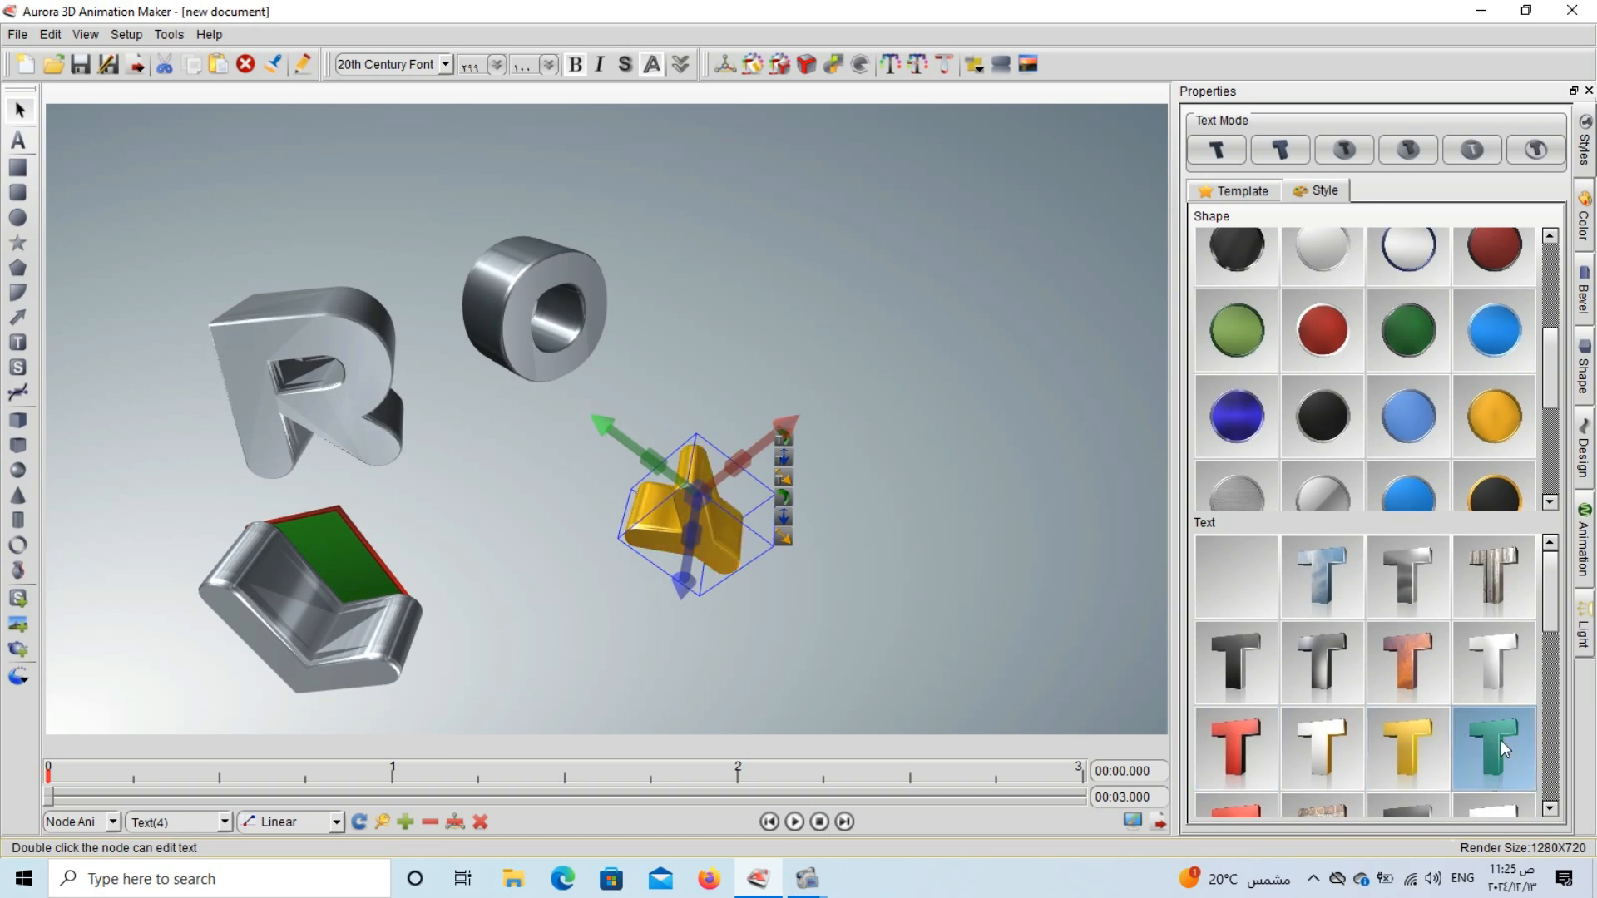
# Apply the speckled text style with black sides to the O letter and deselect it.
pyautogui.click(537, 261)
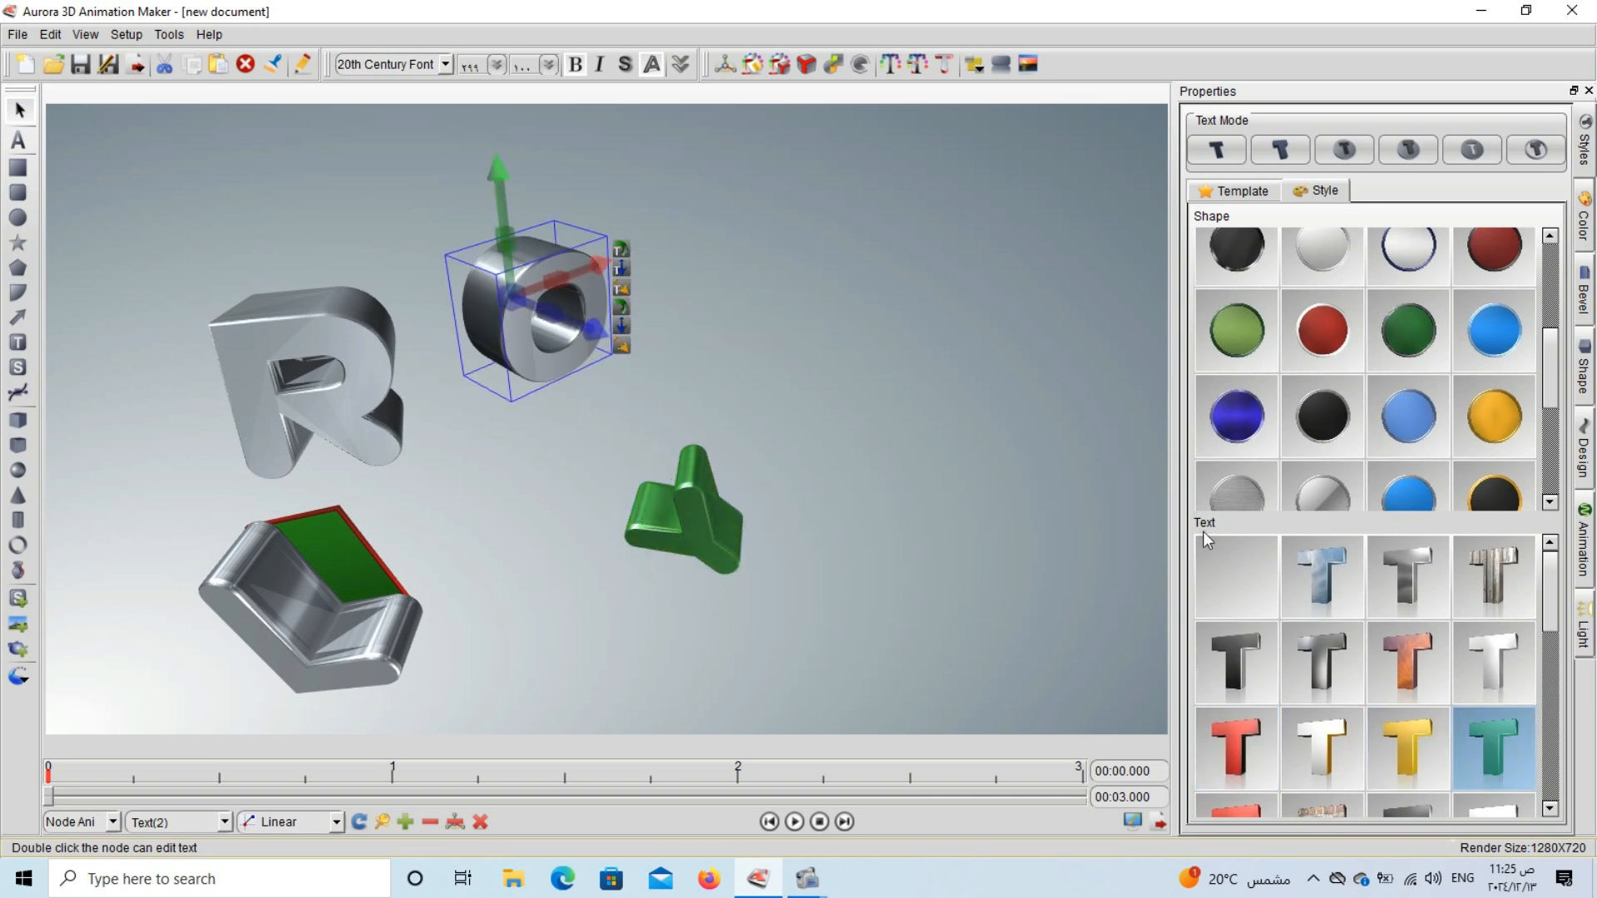
pyautogui.scroll(-5, 1281, 599)
pyautogui.click(1237, 771)
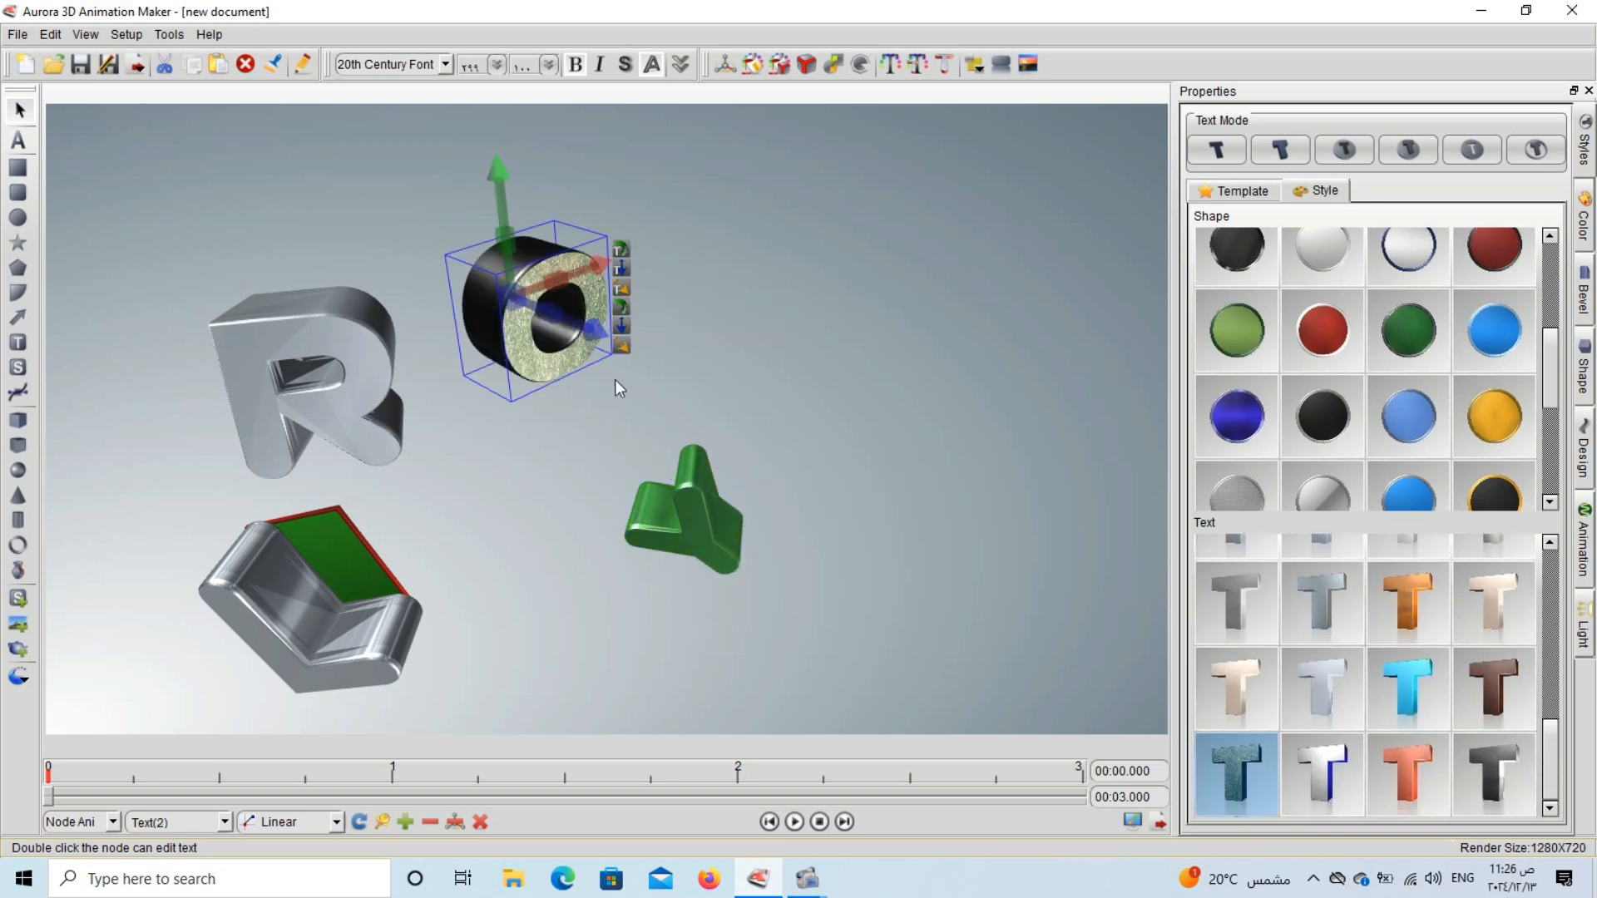
pyautogui.click(806, 379)
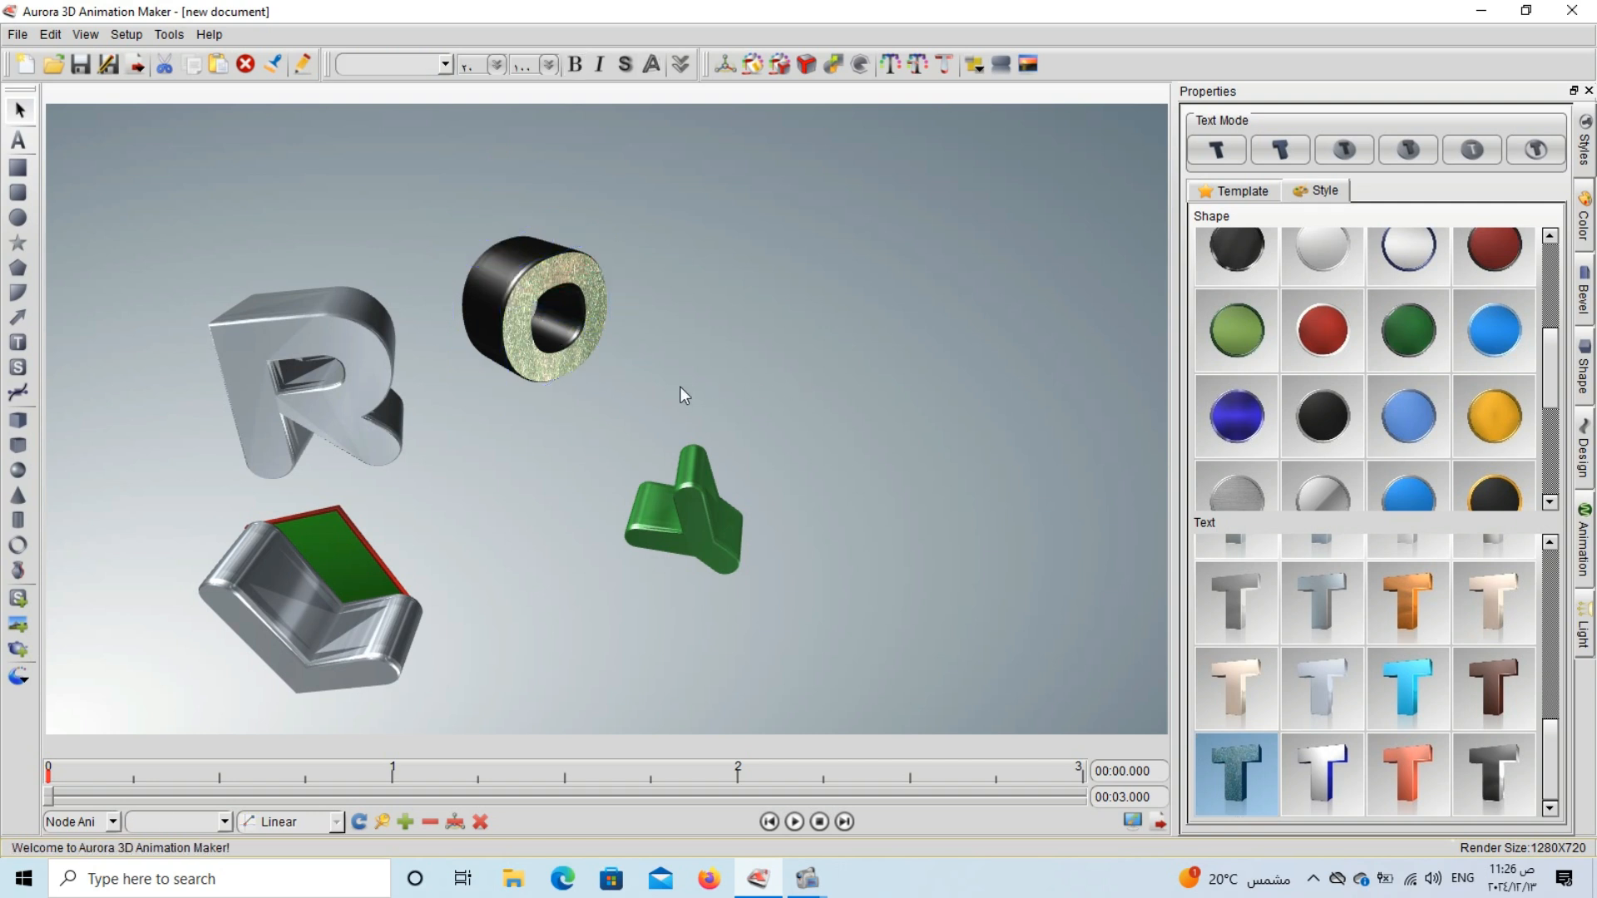
# Try out the Paint and HTML5 text templates in the scene, deleting each one again.
pyautogui.click(1236, 193)
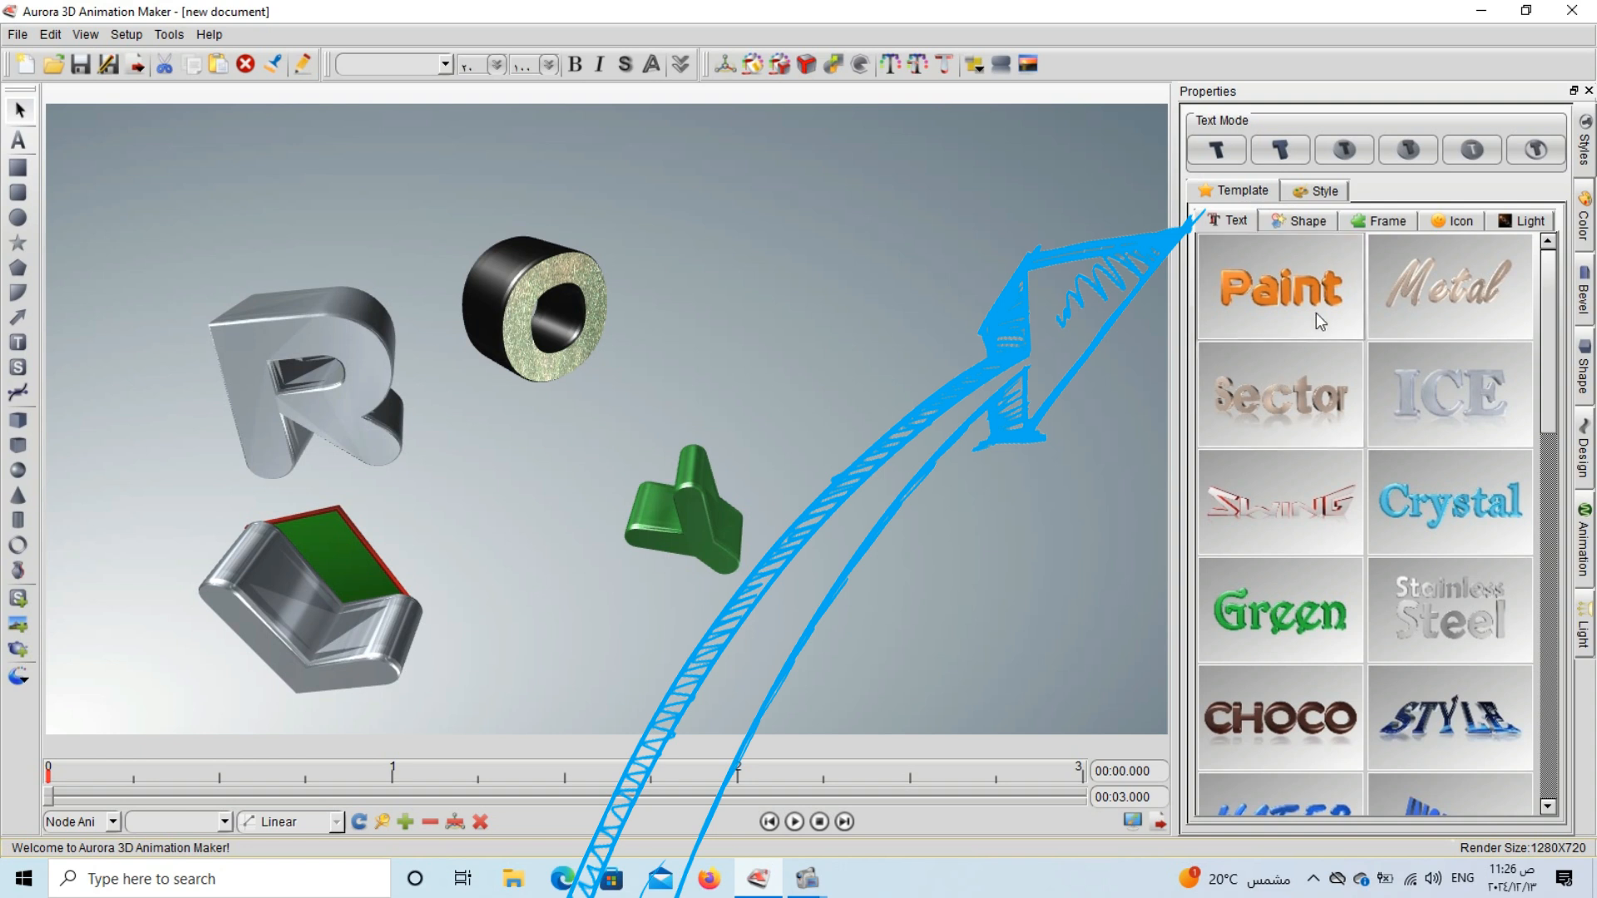
pyautogui.click(1311, 292)
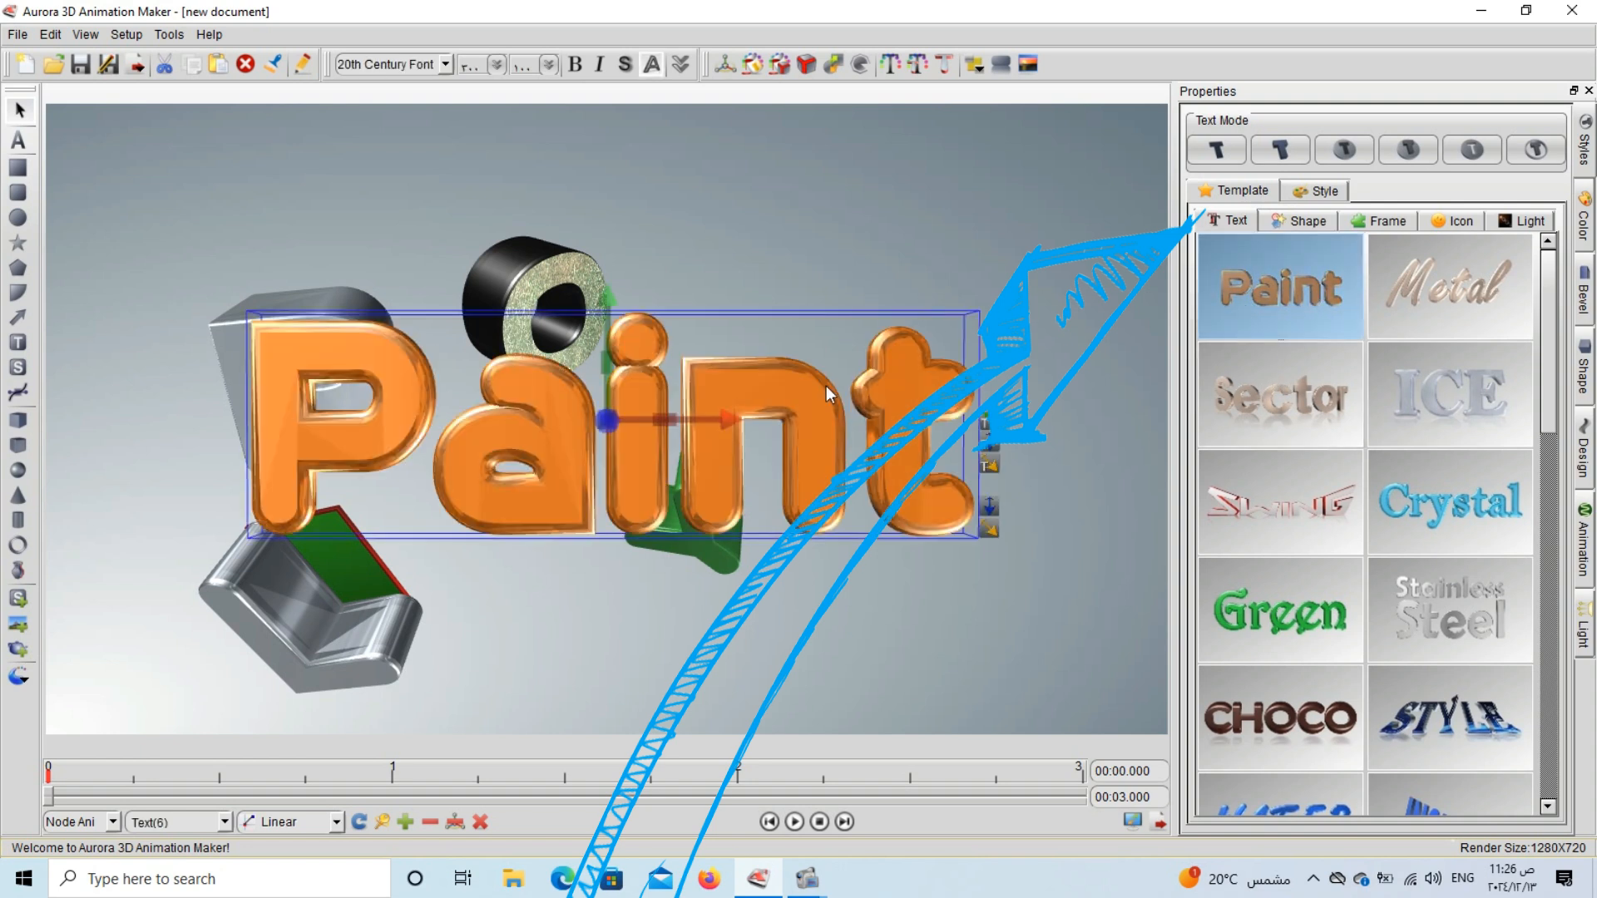
pyautogui.moveTo(826, 386); pyautogui.dragTo(867, 390)
pyautogui.press('Delete')
pyautogui.scroll(-10, 1331, 487)
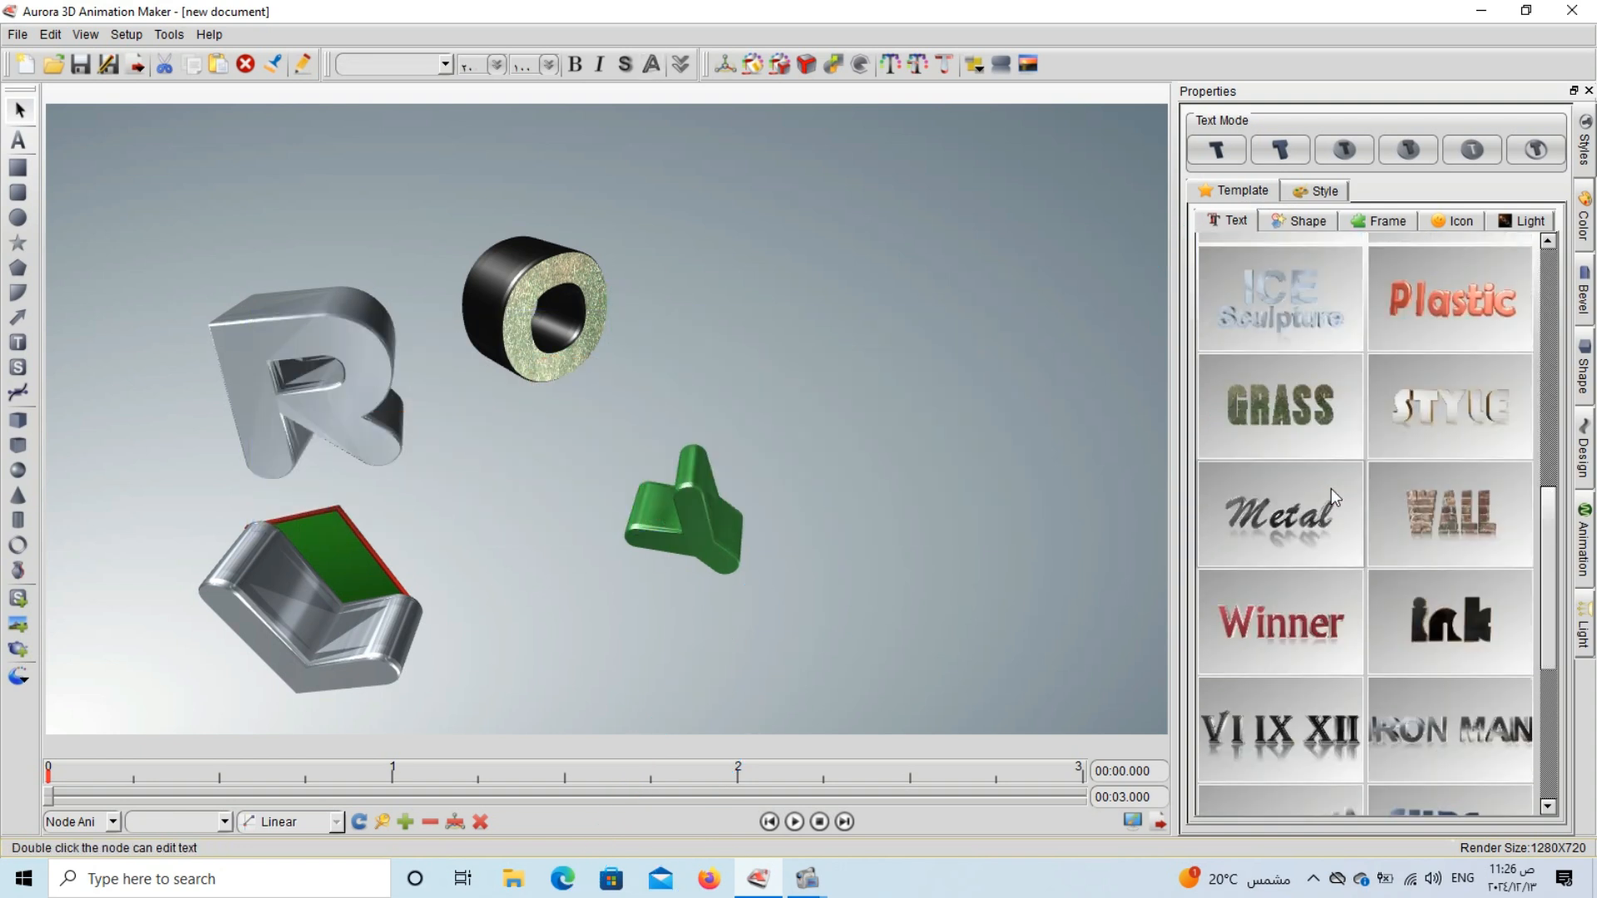
pyautogui.click(1473, 559)
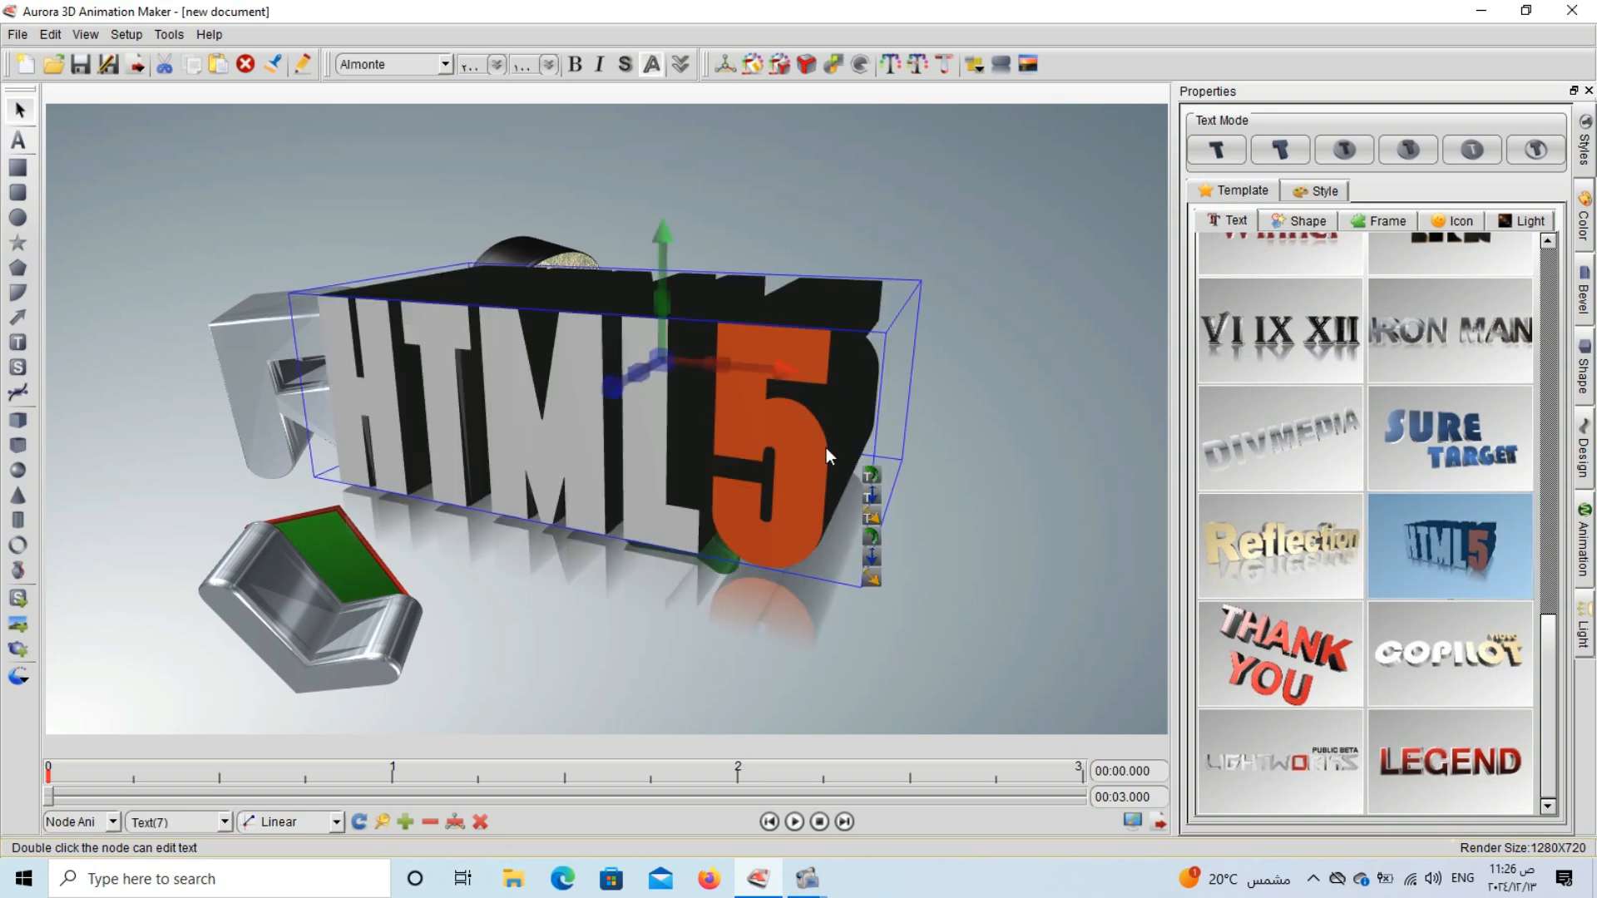
pyautogui.moveTo(786, 428); pyautogui.dragTo(1071, 403)
pyautogui.press('Delete')
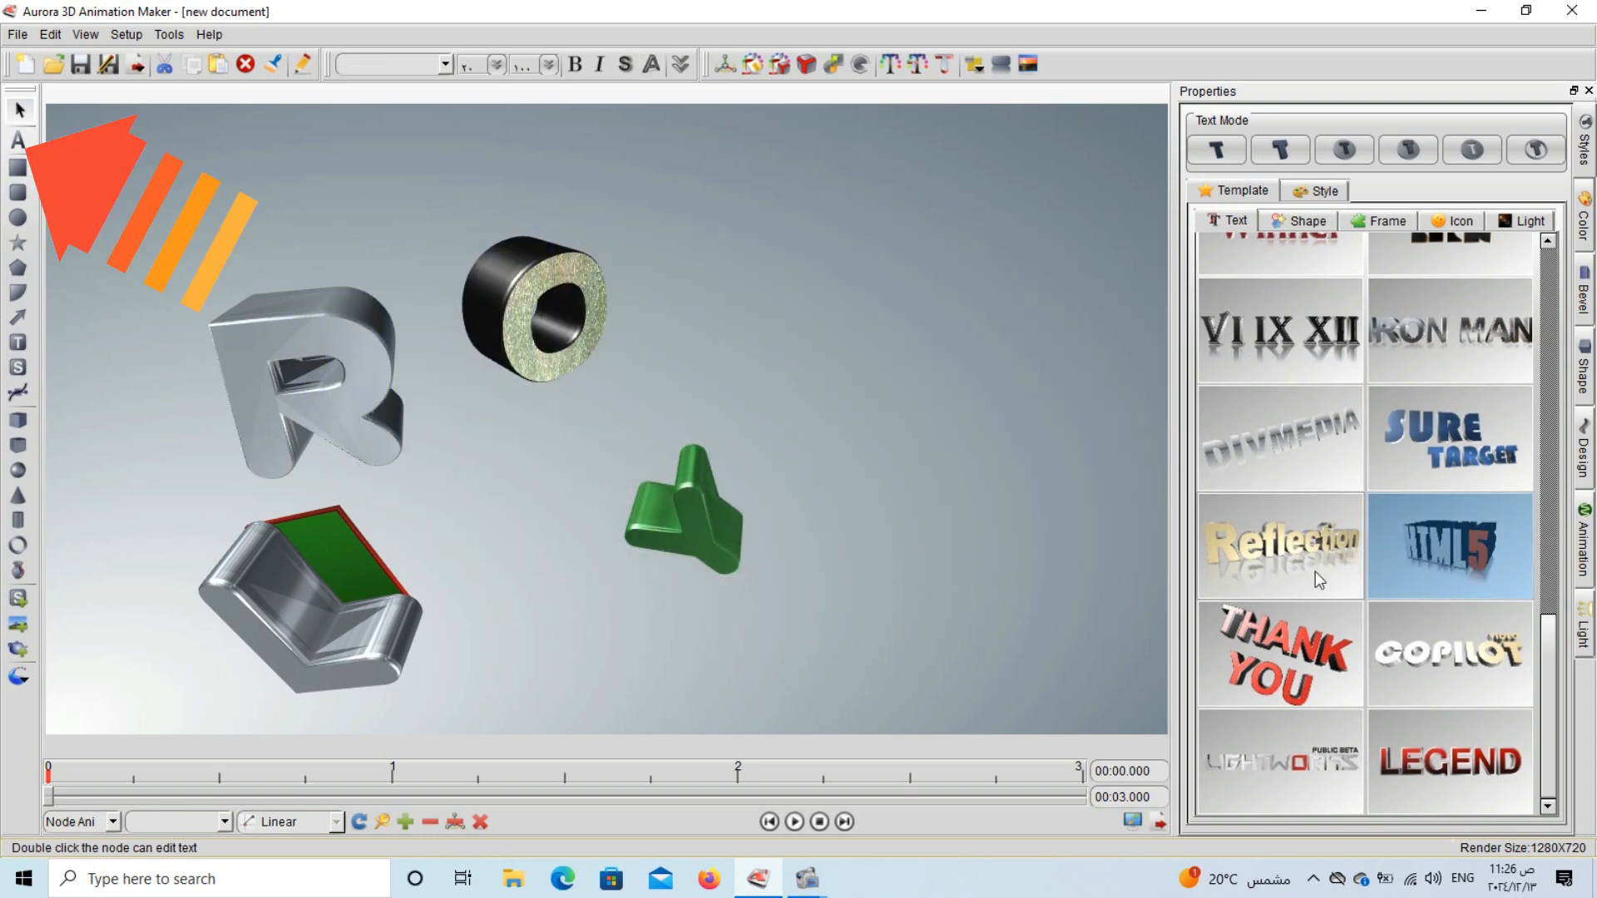
# Add the COPILOT text template, scale it down and place it at the bottom of the scene beside the L.
pyautogui.click(1421, 637)
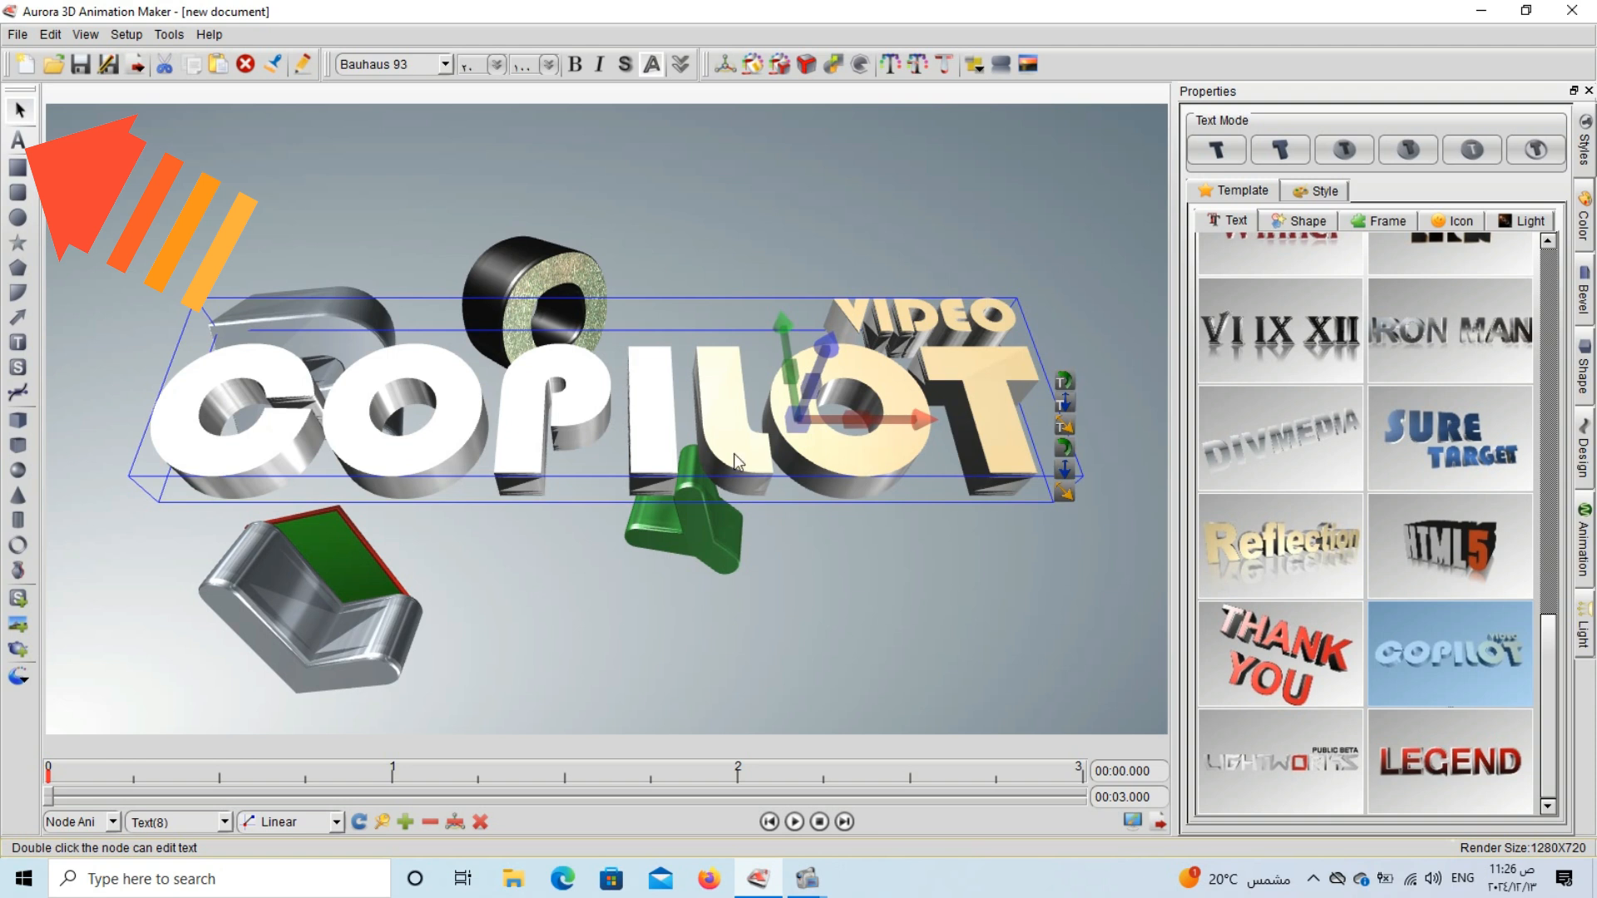
pyautogui.moveTo(791, 428); pyautogui.dragTo(241, 416)
pyautogui.moveTo(522, 430); pyautogui.dragTo(660, 658)
# Replace the COPILOT template's text with "tutorial 23" and deselect it.
pyautogui.doubleClick(799, 639)
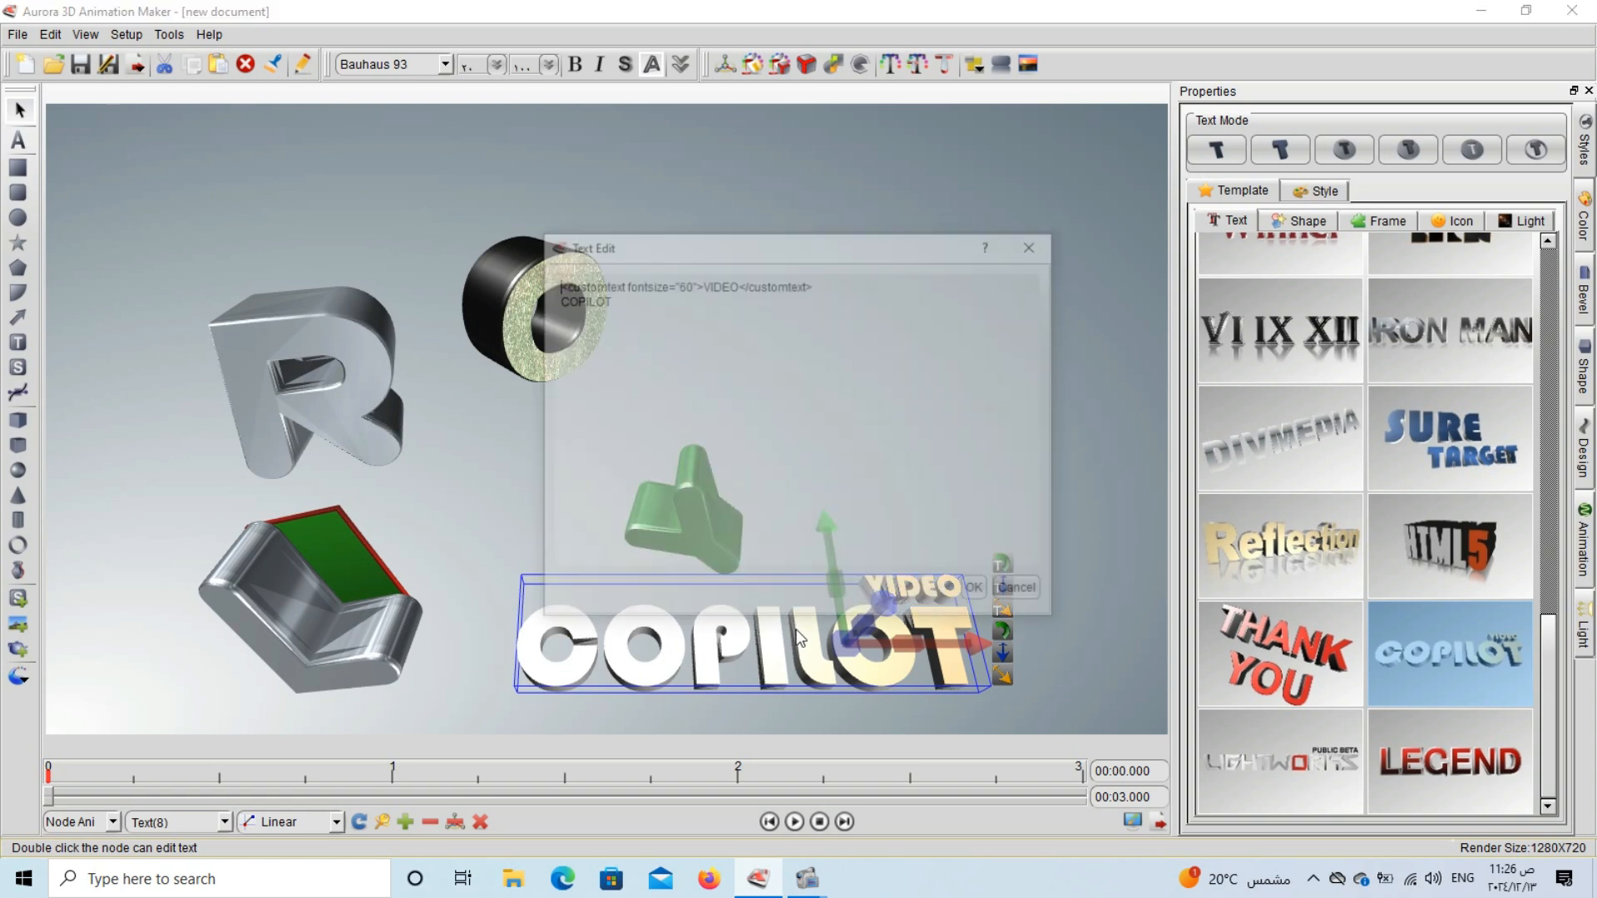
pyautogui.moveTo(671, 311); pyautogui.dragTo(509, 259)
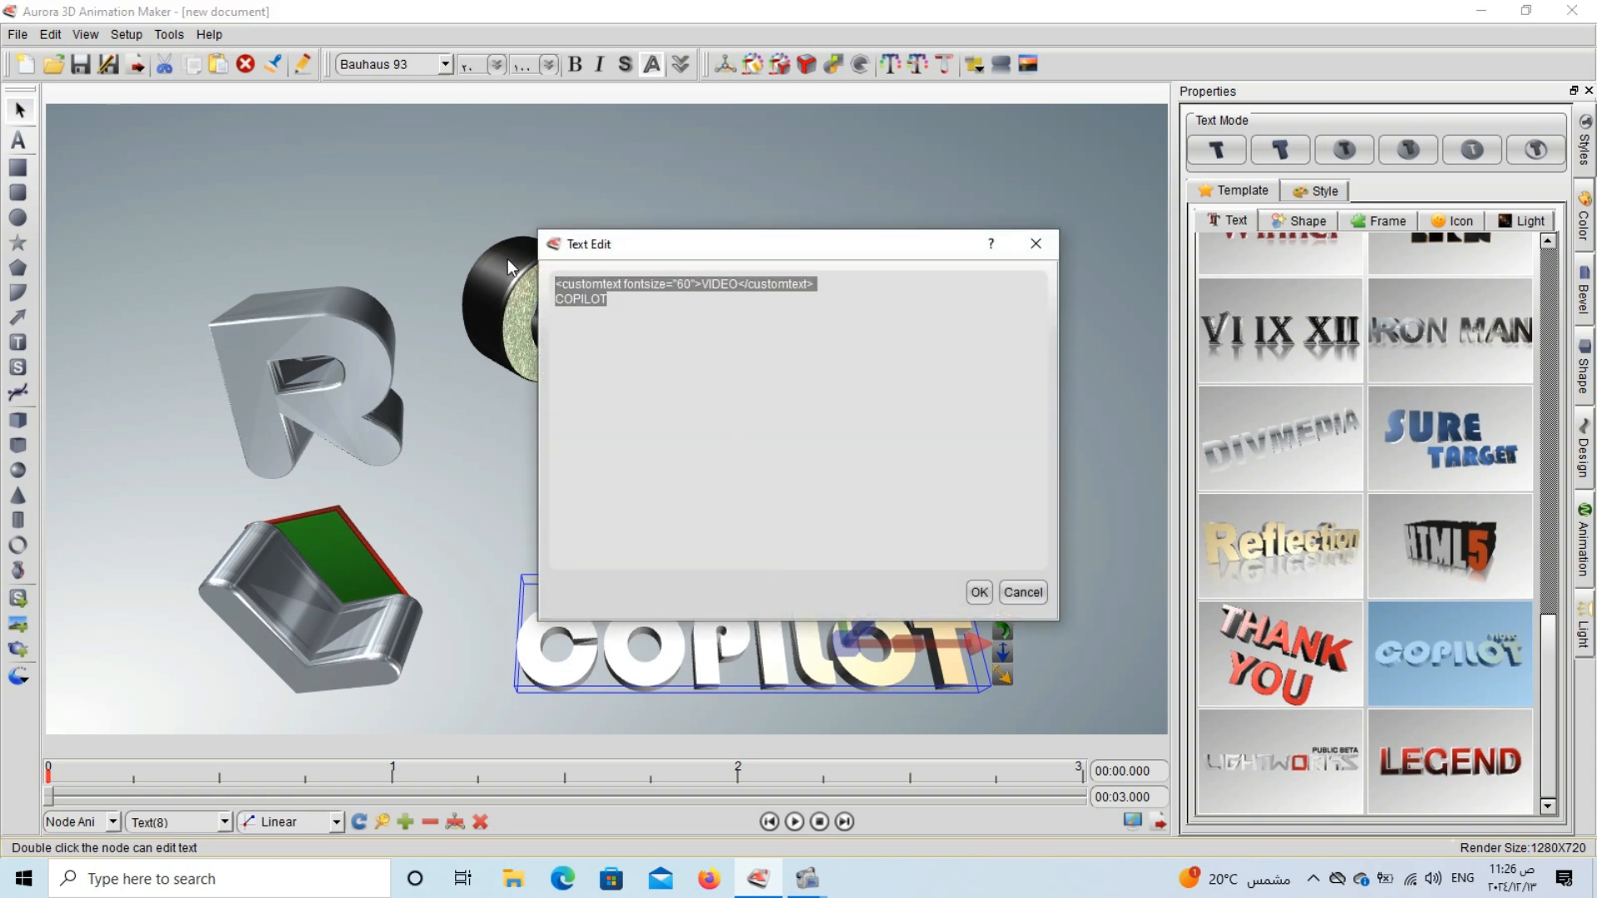
pyautogui.press('Delete')
pyautogui.write('tut')
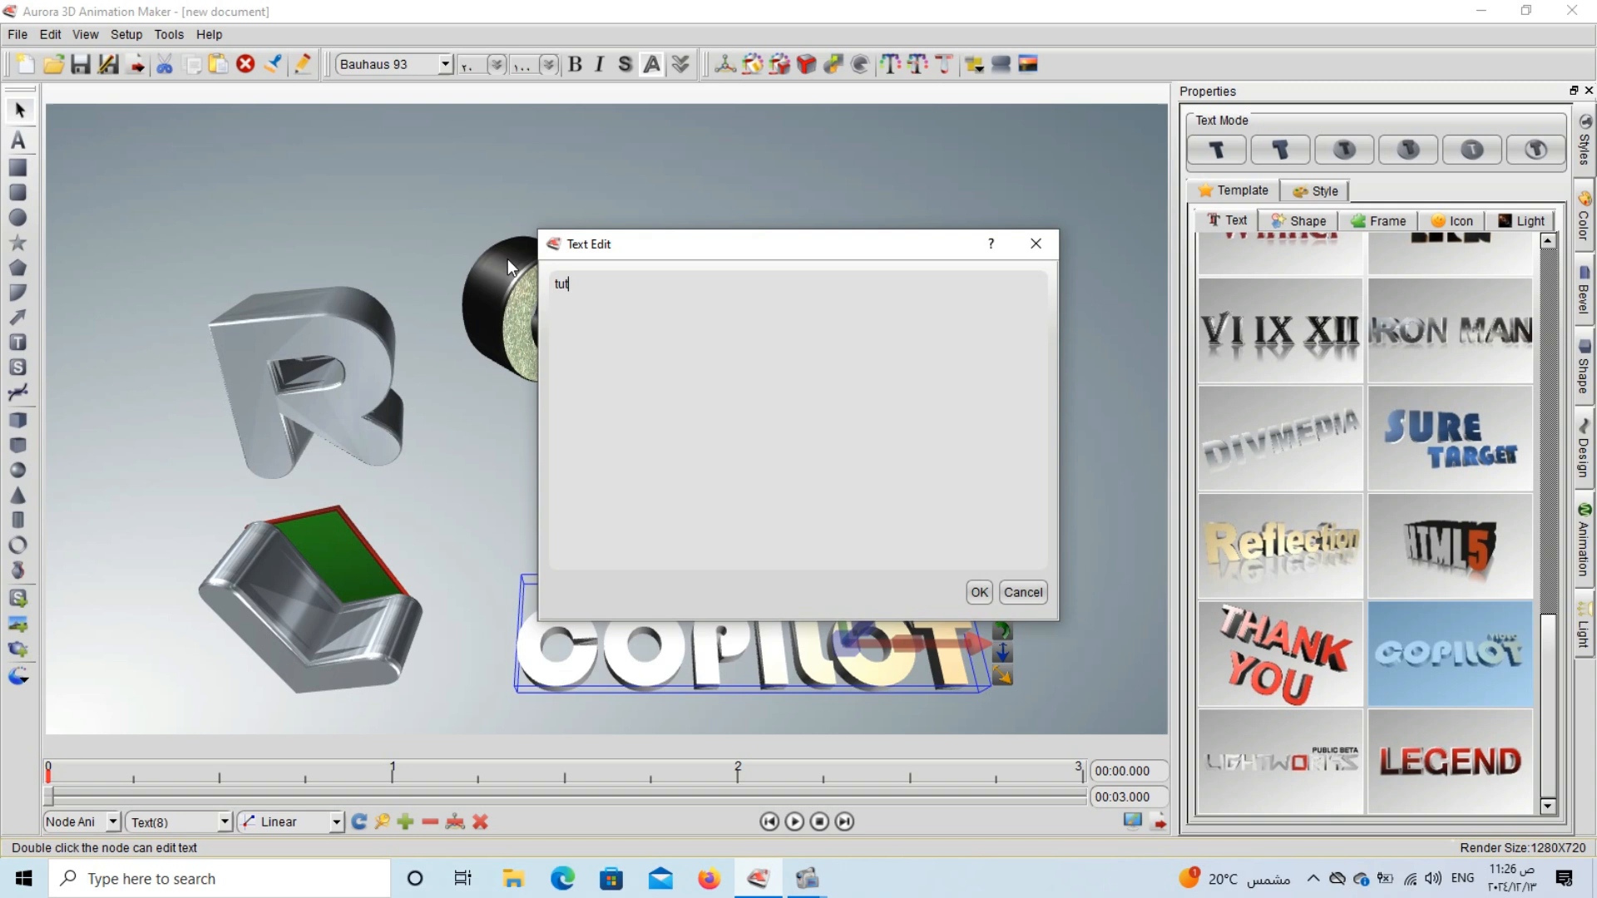
pyautogui.write('orial 23')
pyautogui.click(979, 592)
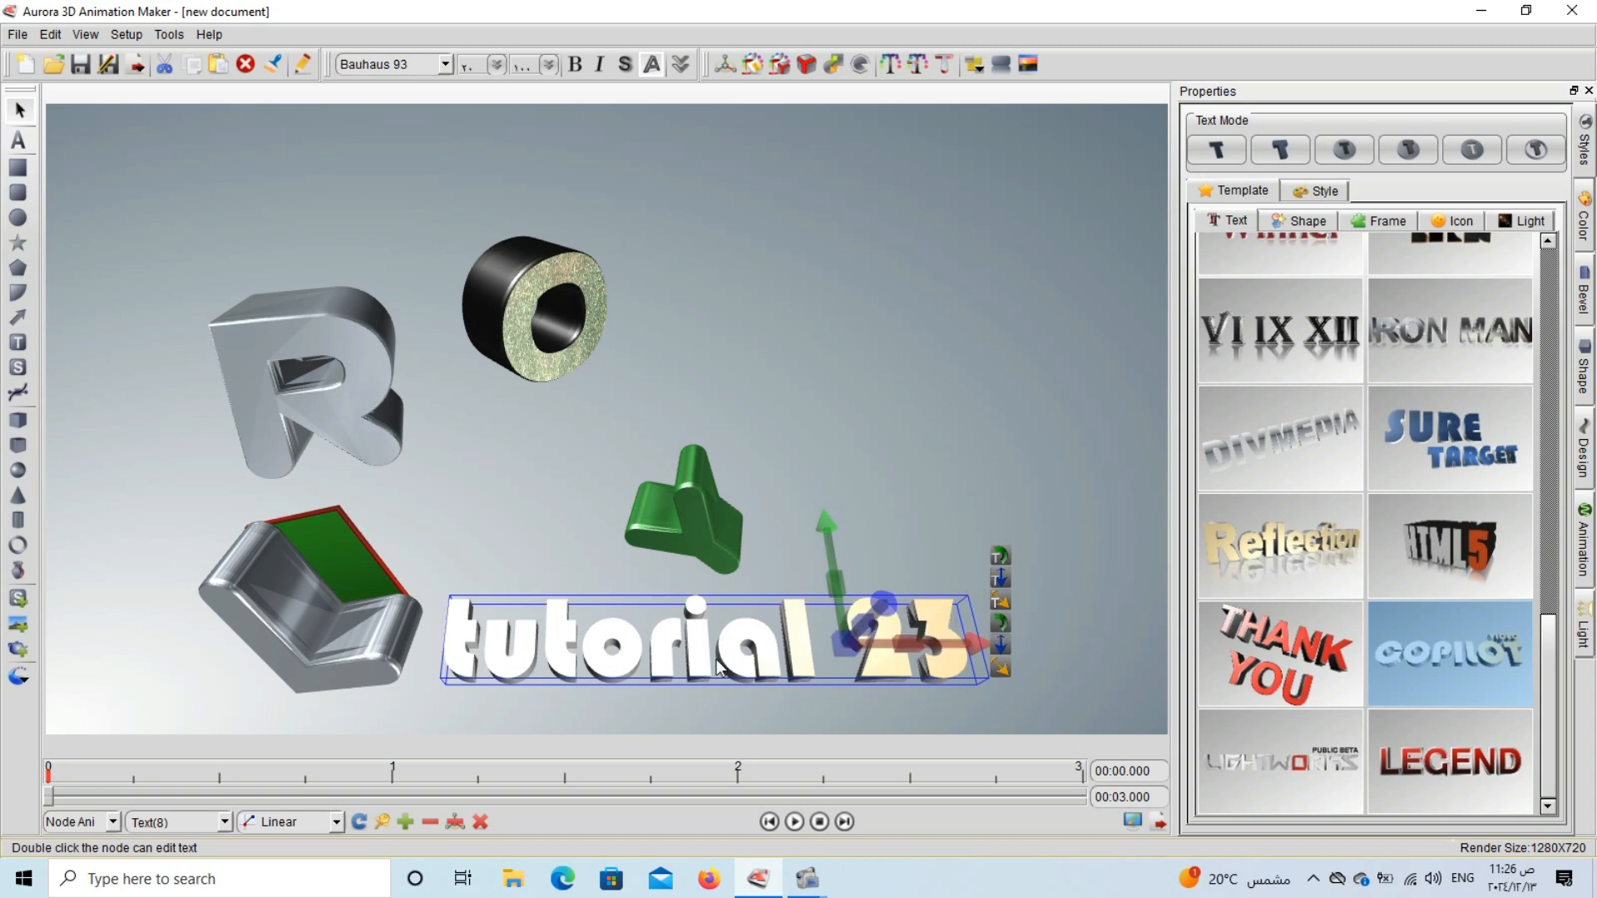
pyautogui.click(830, 724)
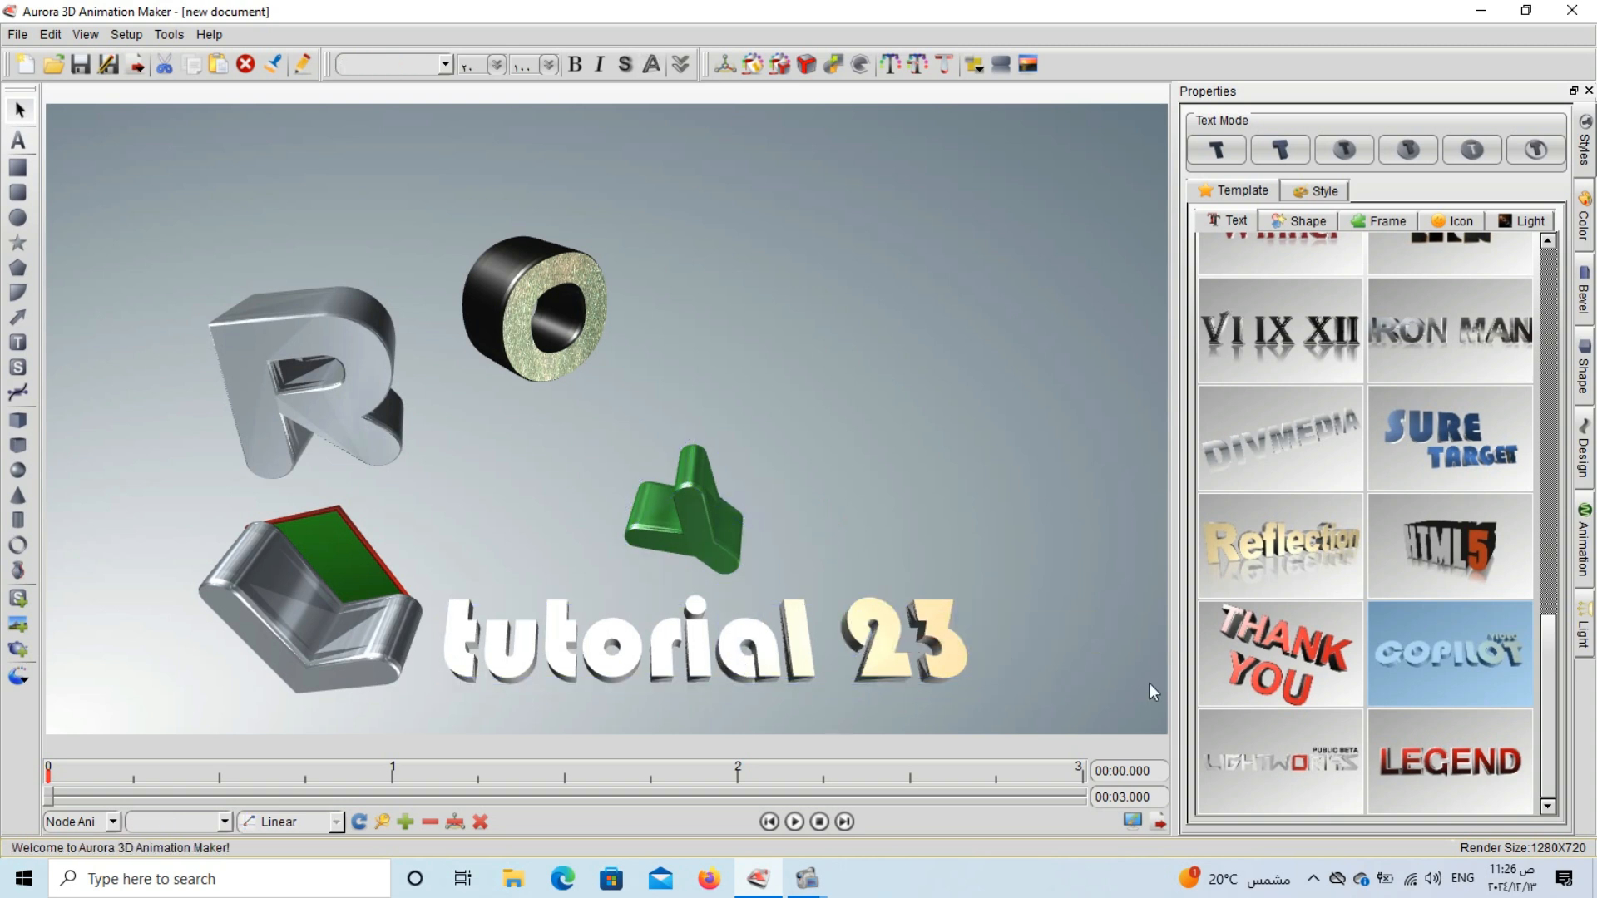
# Add the LEGEND text template, scale it down and place it in the upper right of the scene, beside the O.
pyautogui.click(1488, 772)
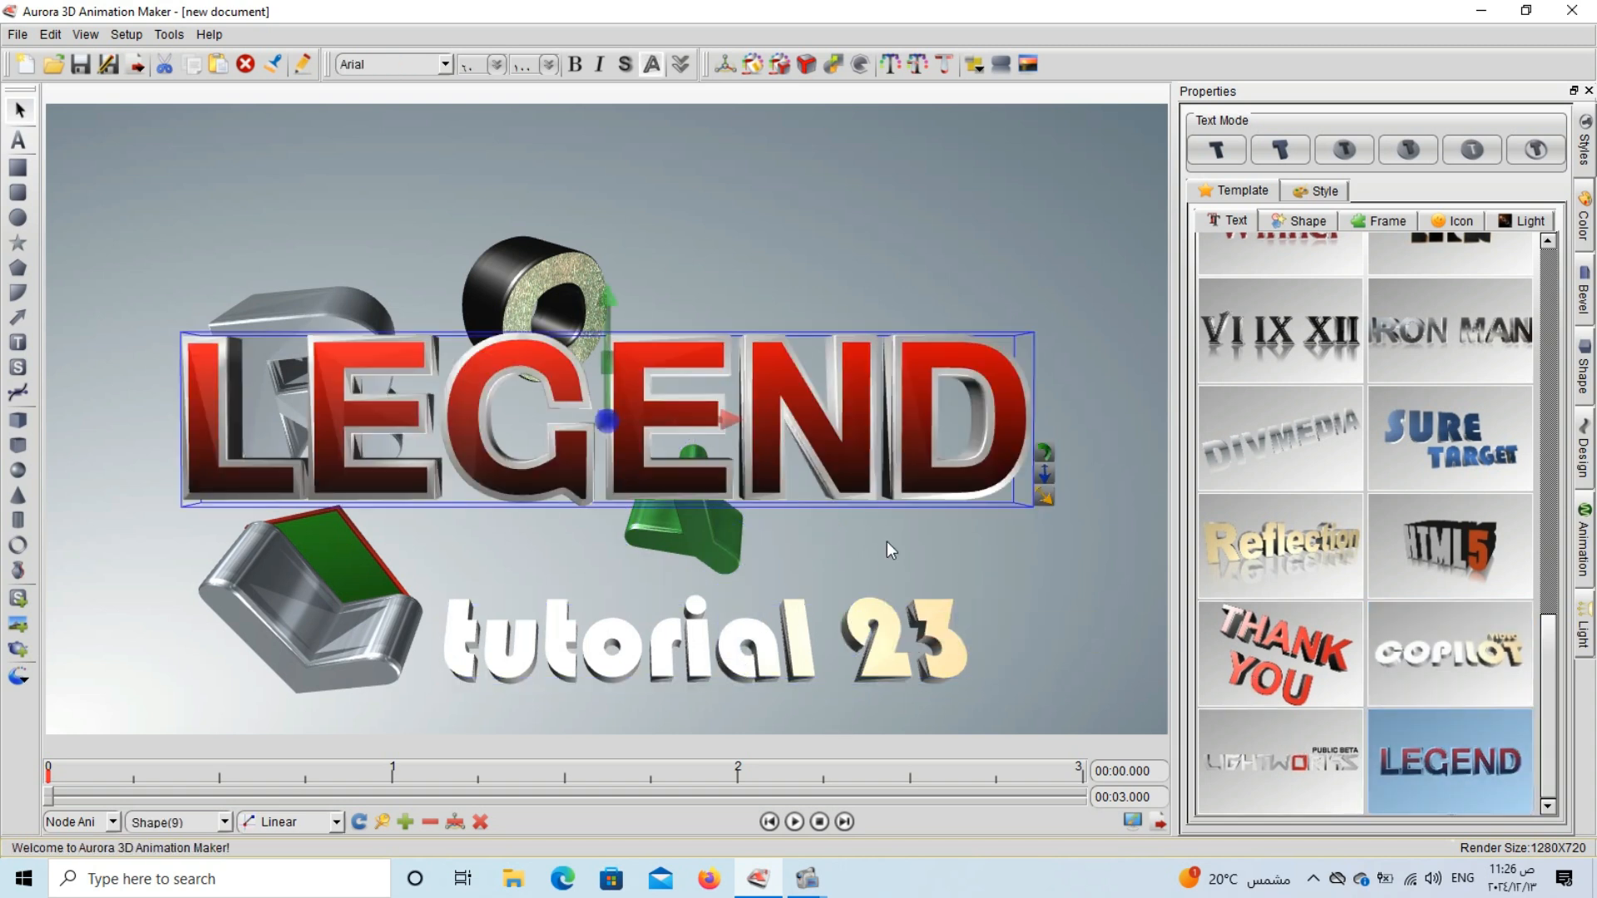
pyautogui.moveTo(828, 466); pyautogui.dragTo(925, 531)
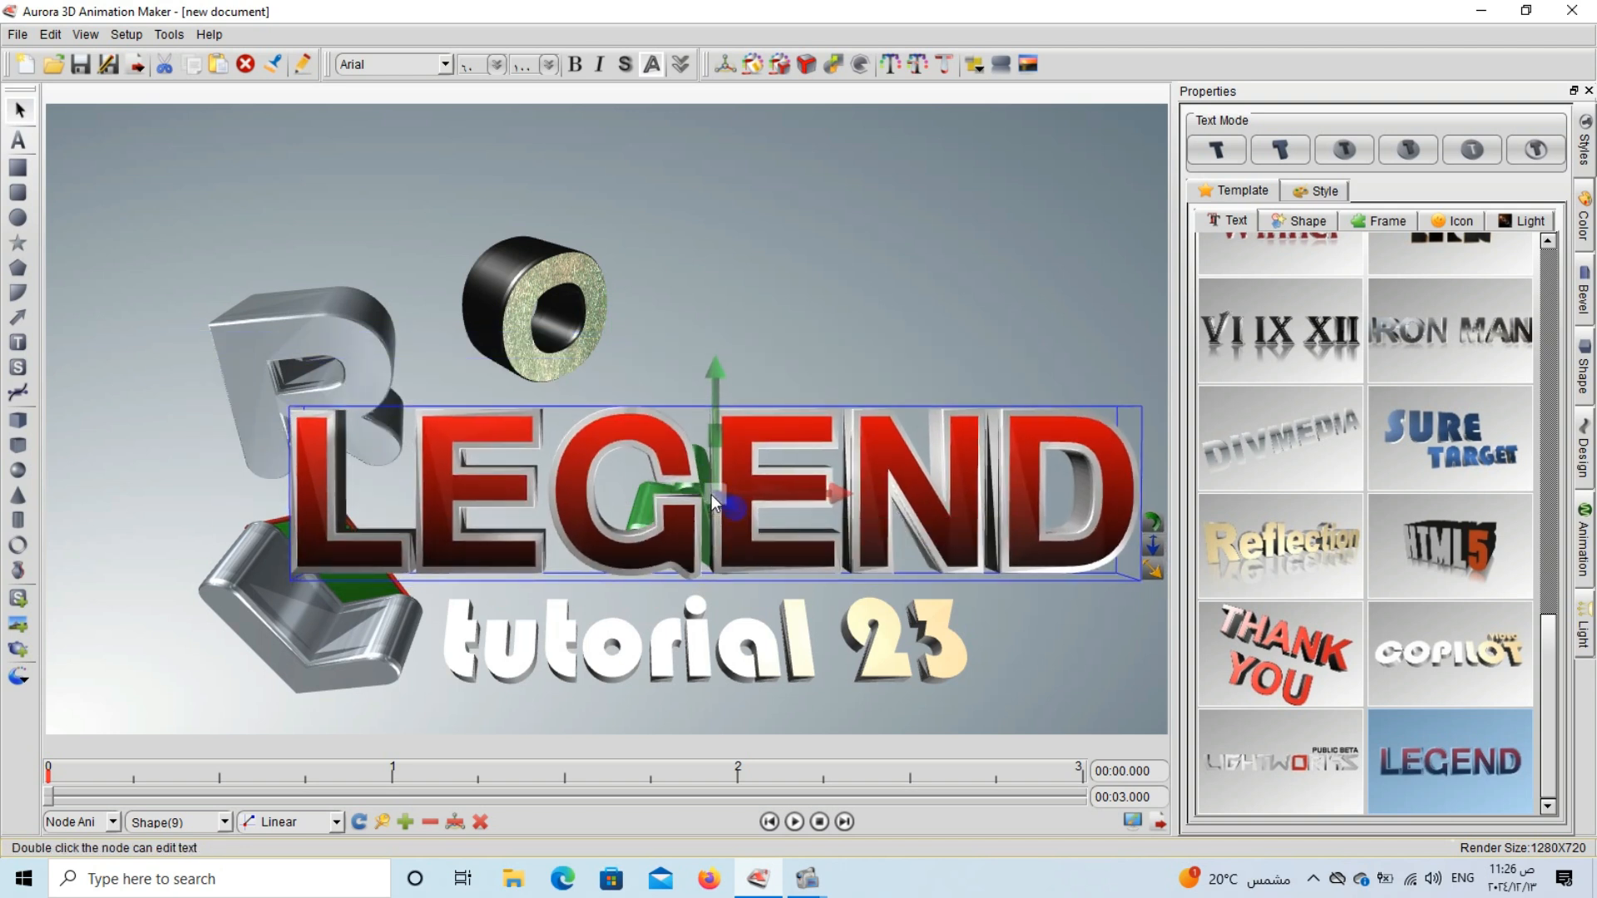
pyautogui.moveTo(711, 494); pyautogui.dragTo(1, 349)
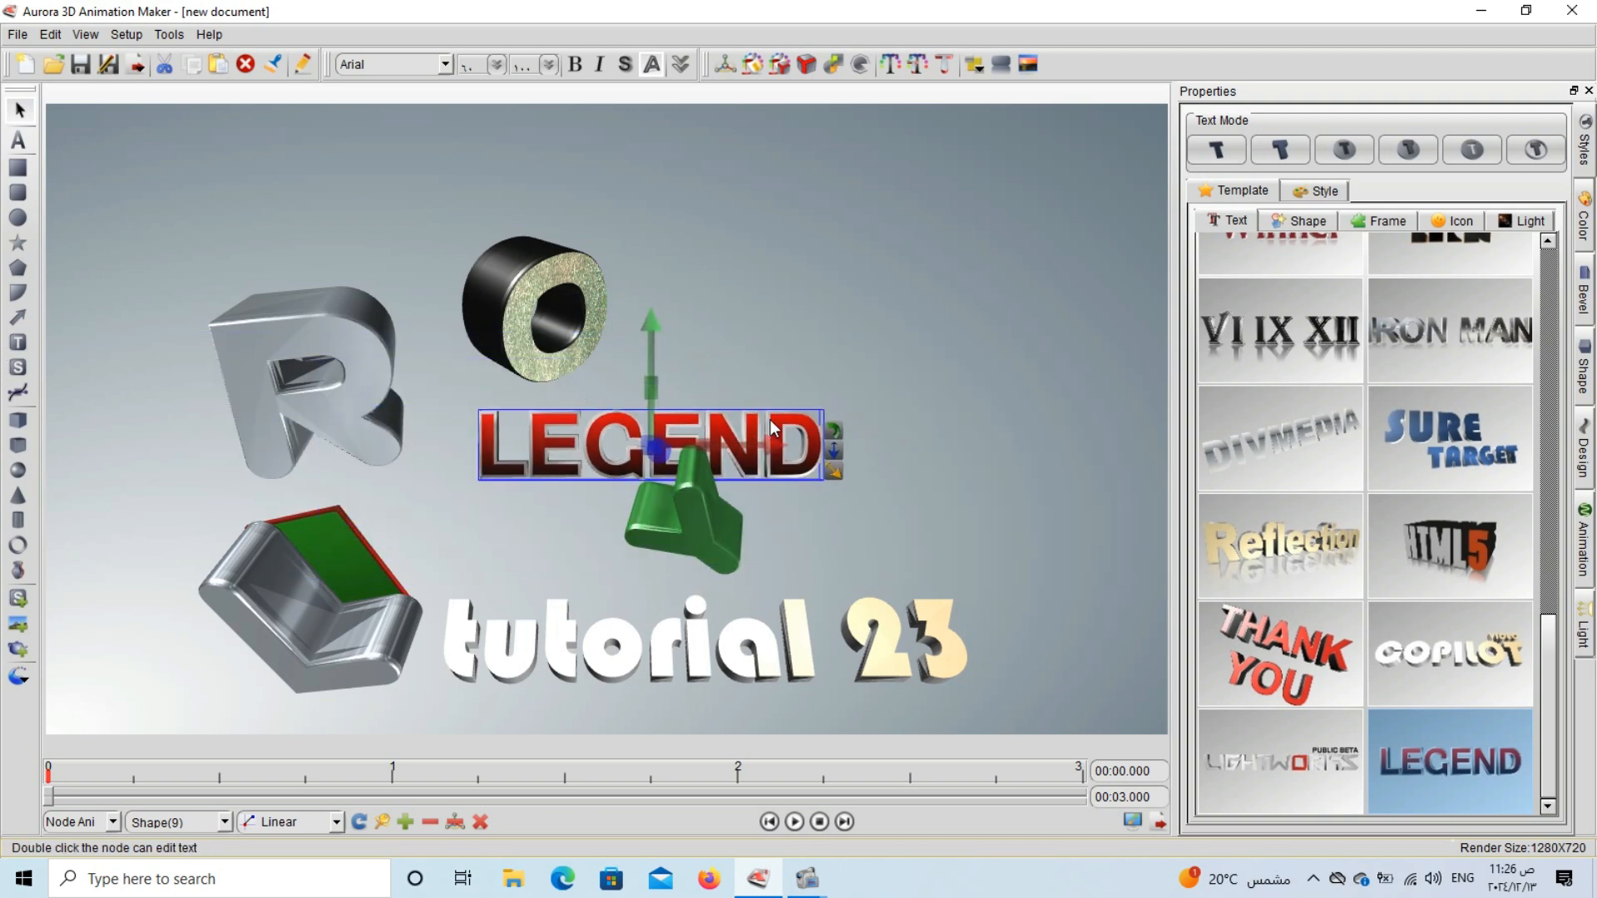
pyautogui.moveTo(771, 419); pyautogui.dragTo(930, 268)
# Add the text "lesson 23" to the LEGEND shape and shift the shape slightly right and down.
pyautogui.doubleClick(930, 268)
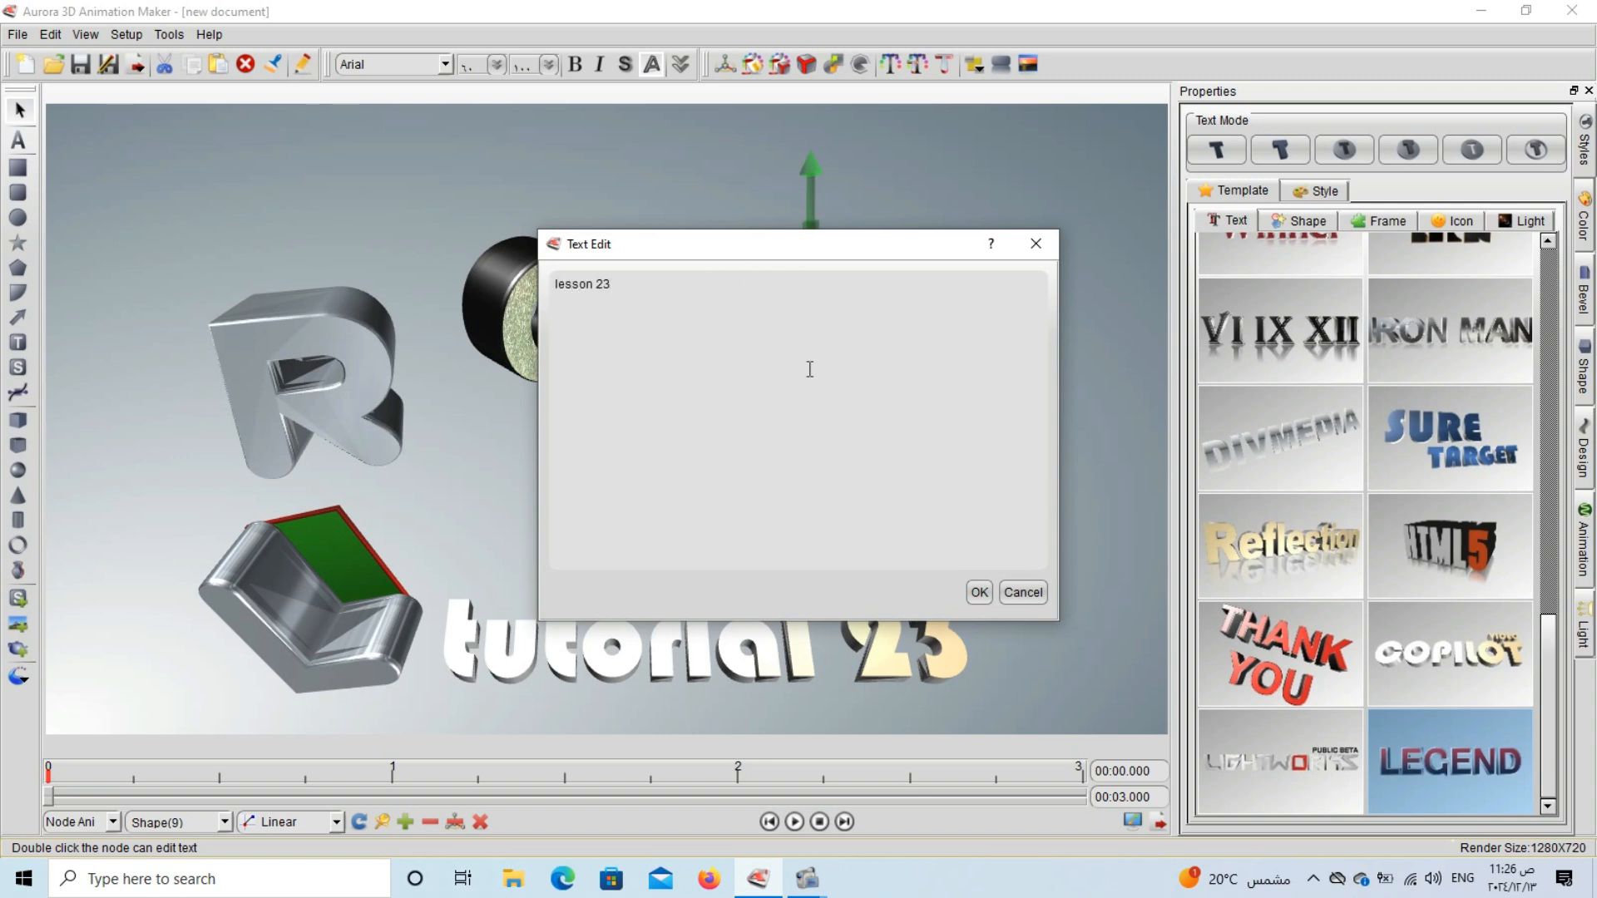
pyautogui.click(979, 593)
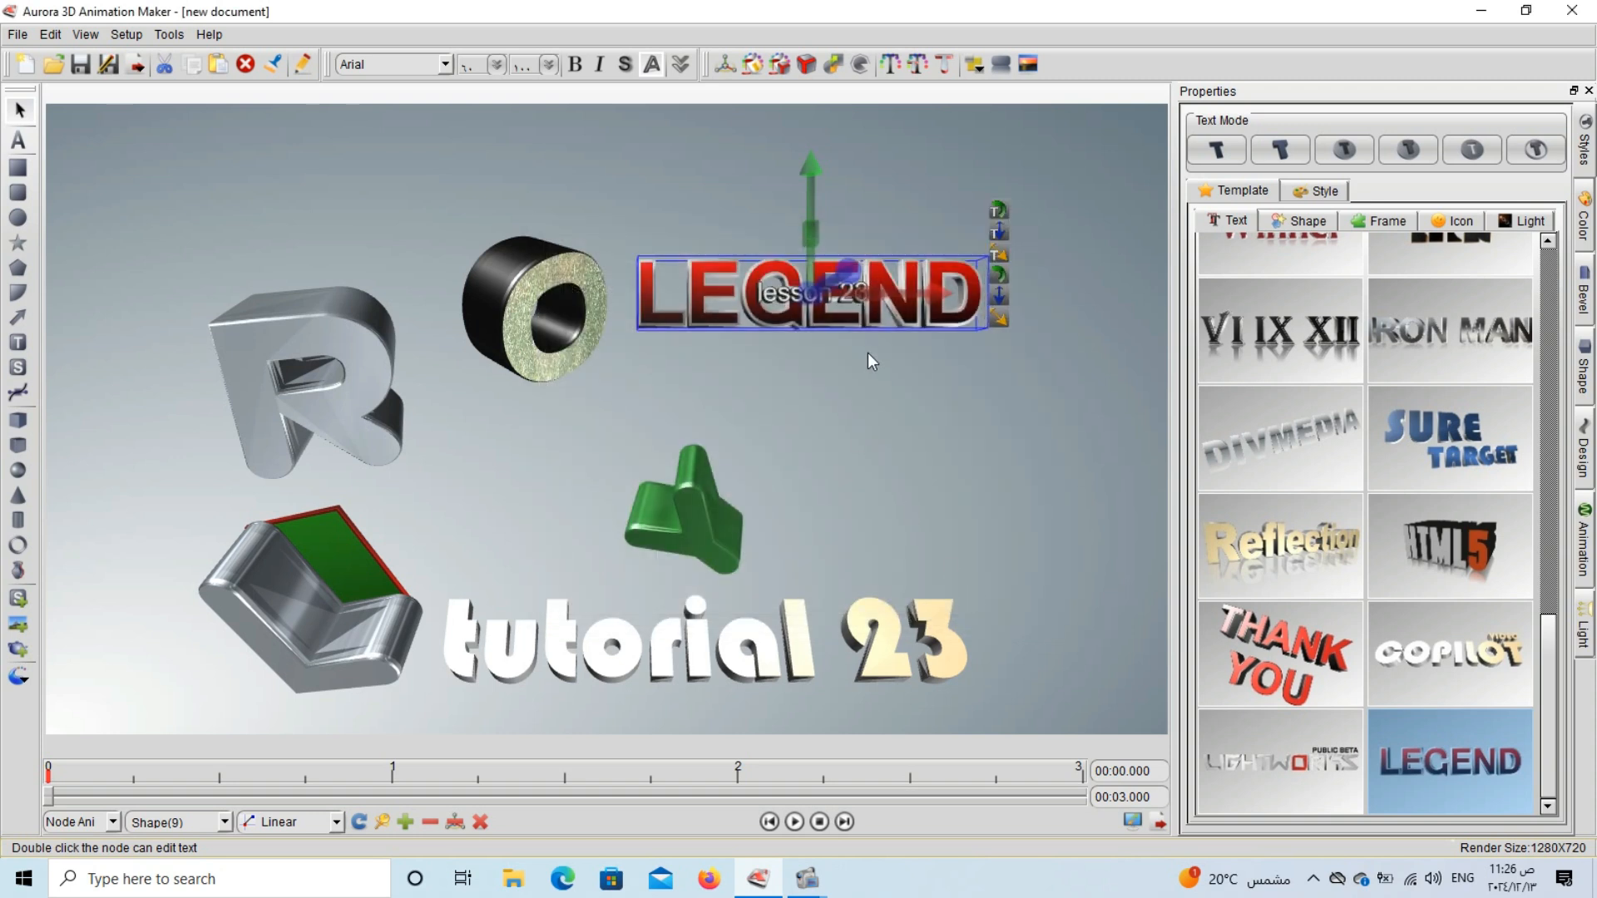
pyautogui.click(745, 393)
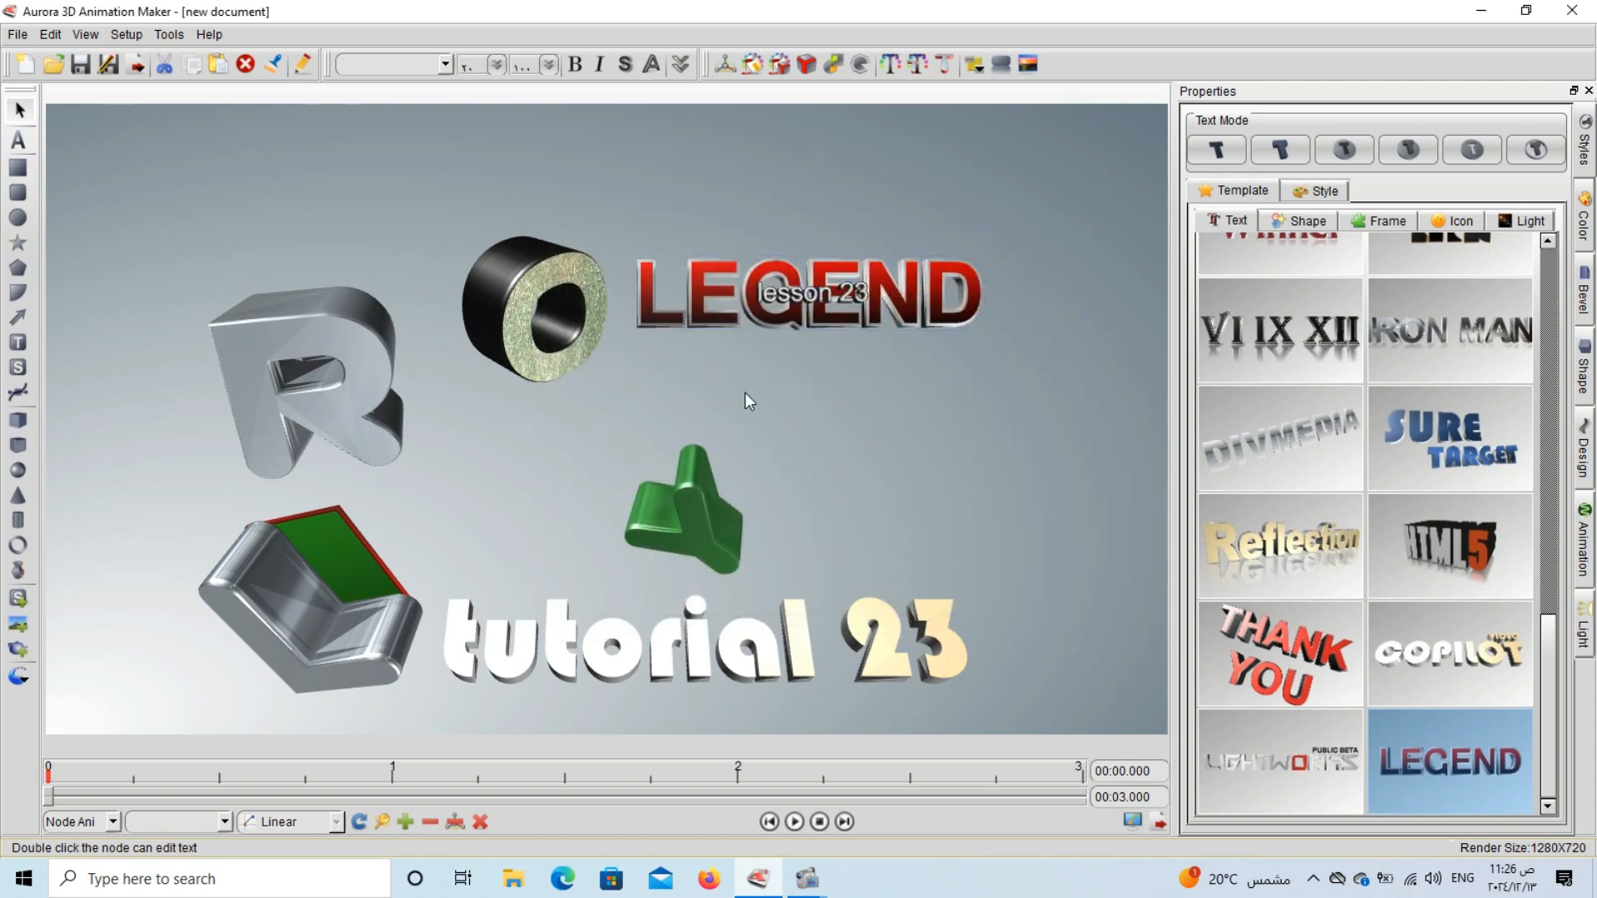
pyautogui.click(702, 295)
pyautogui.moveTo(703, 295); pyautogui.dragTo(747, 311)
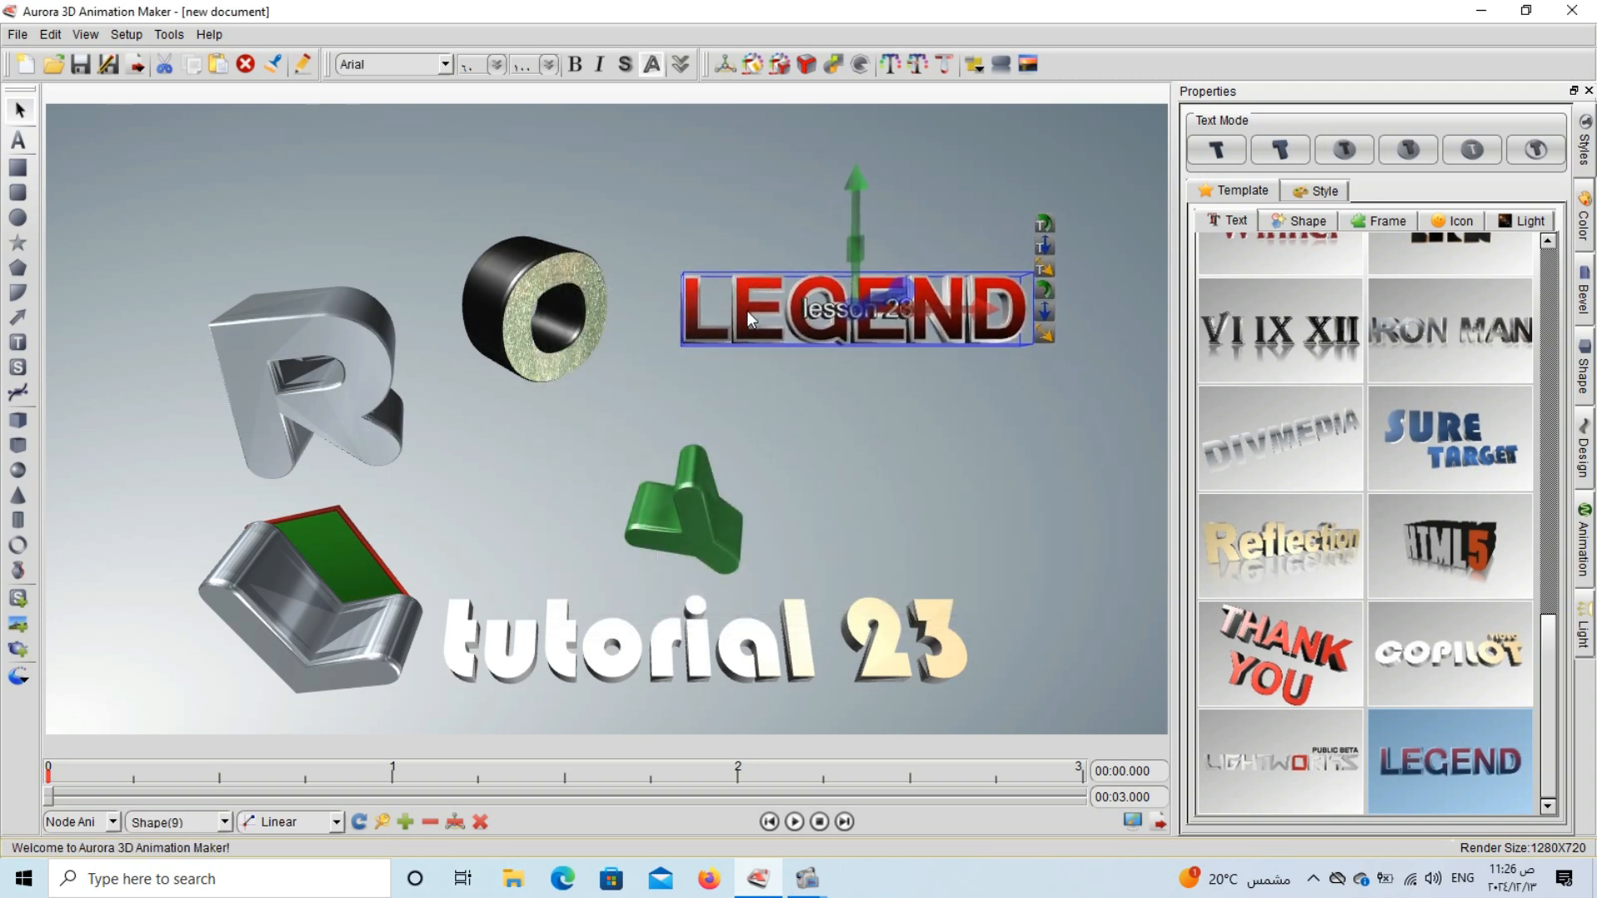
# Apply the silver shape style preset to the LEGEND text and shift it slightly up and left.
pyautogui.click(1312, 198)
pyautogui.click(1262, 193)
pyautogui.click(1314, 190)
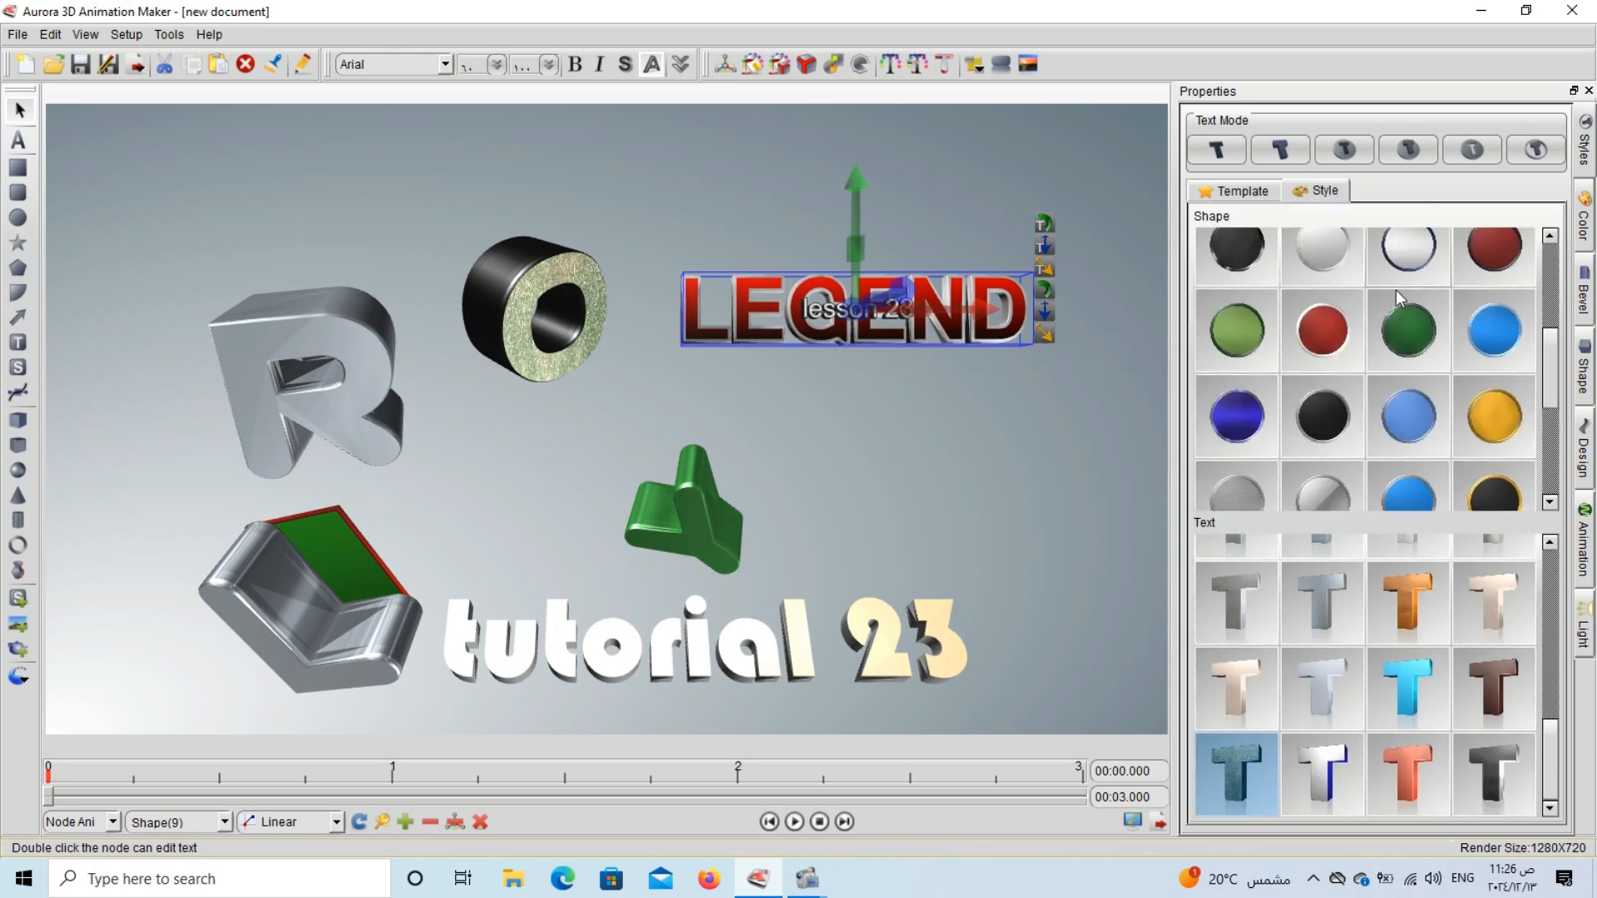
pyautogui.scroll(1, 1397, 306)
pyautogui.click(1413, 280)
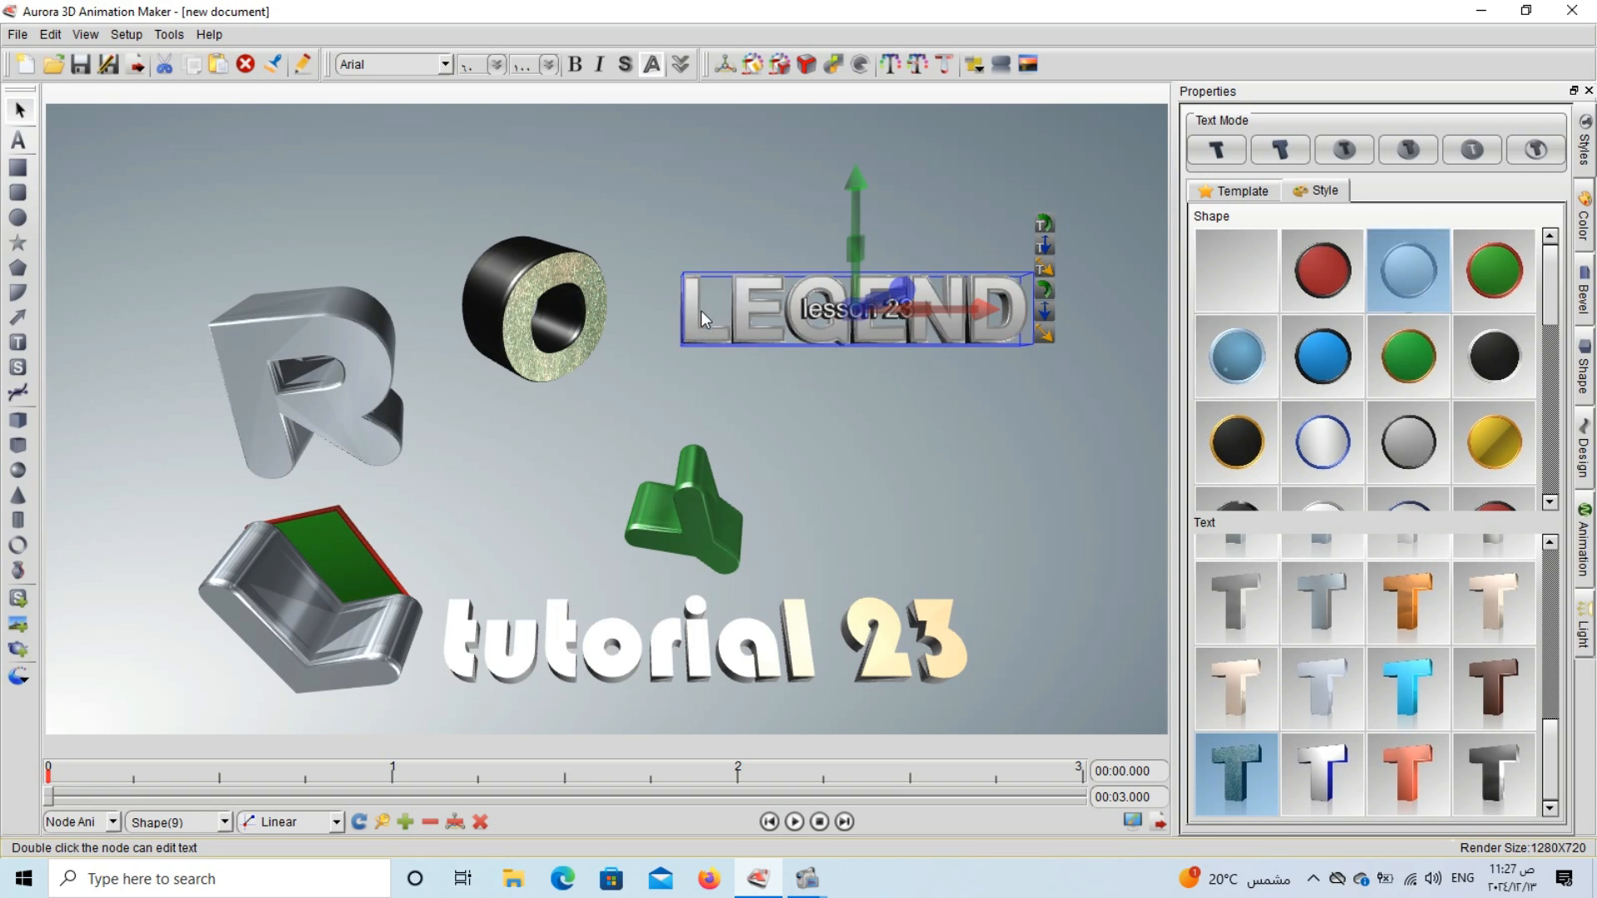
pyautogui.click(855, 392)
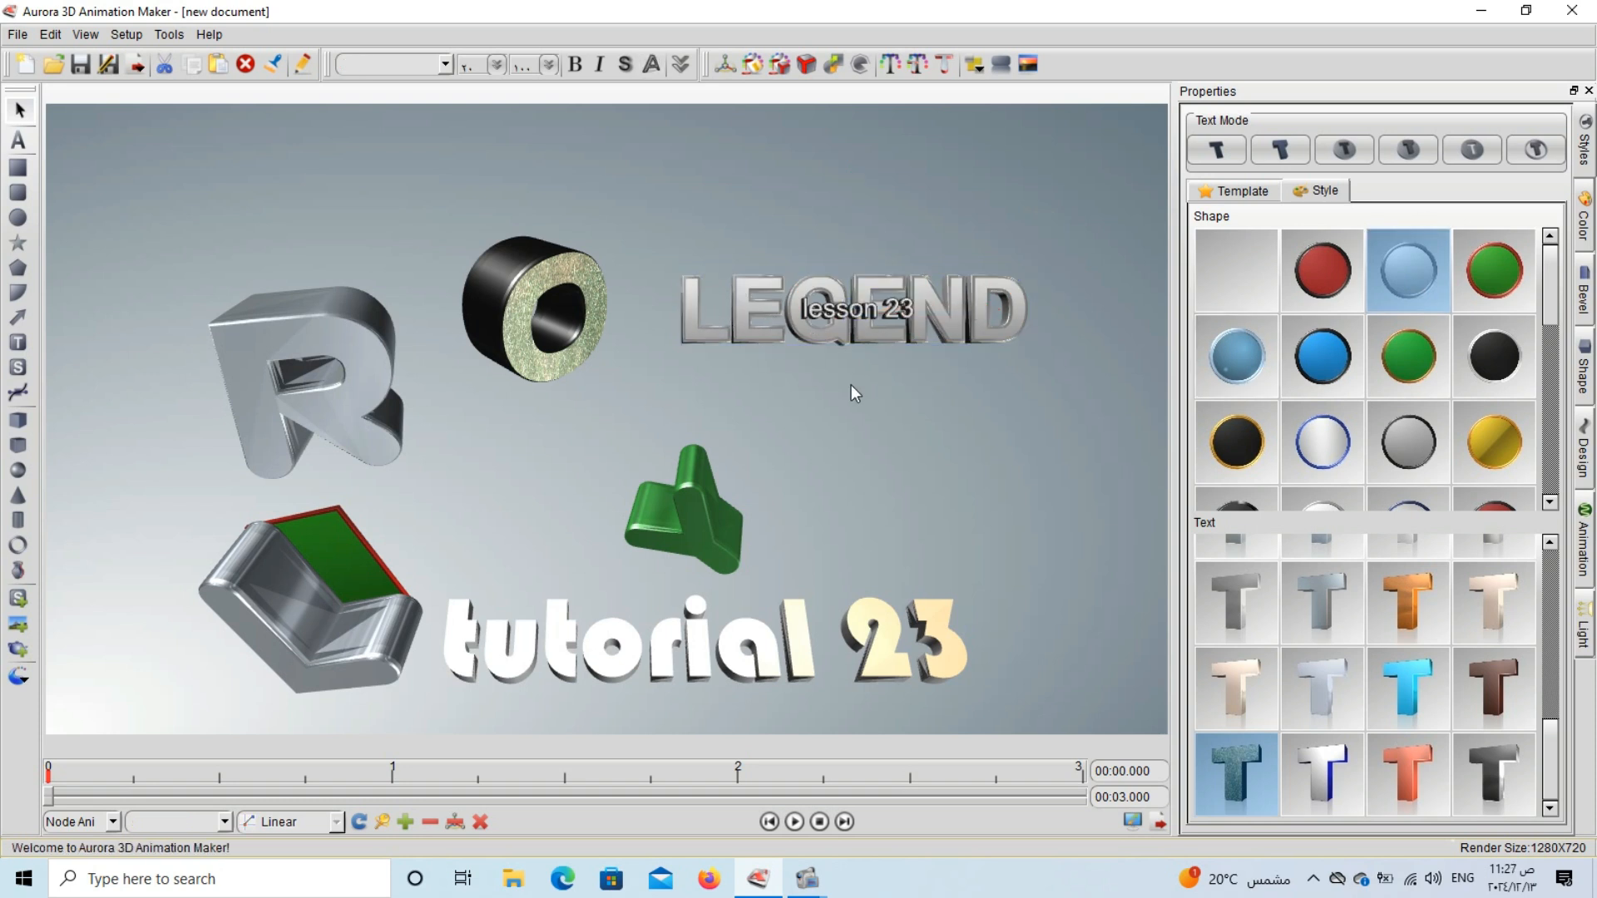
pyautogui.click(782, 322)
pyautogui.moveTo(792, 309); pyautogui.dragTo(769, 259)
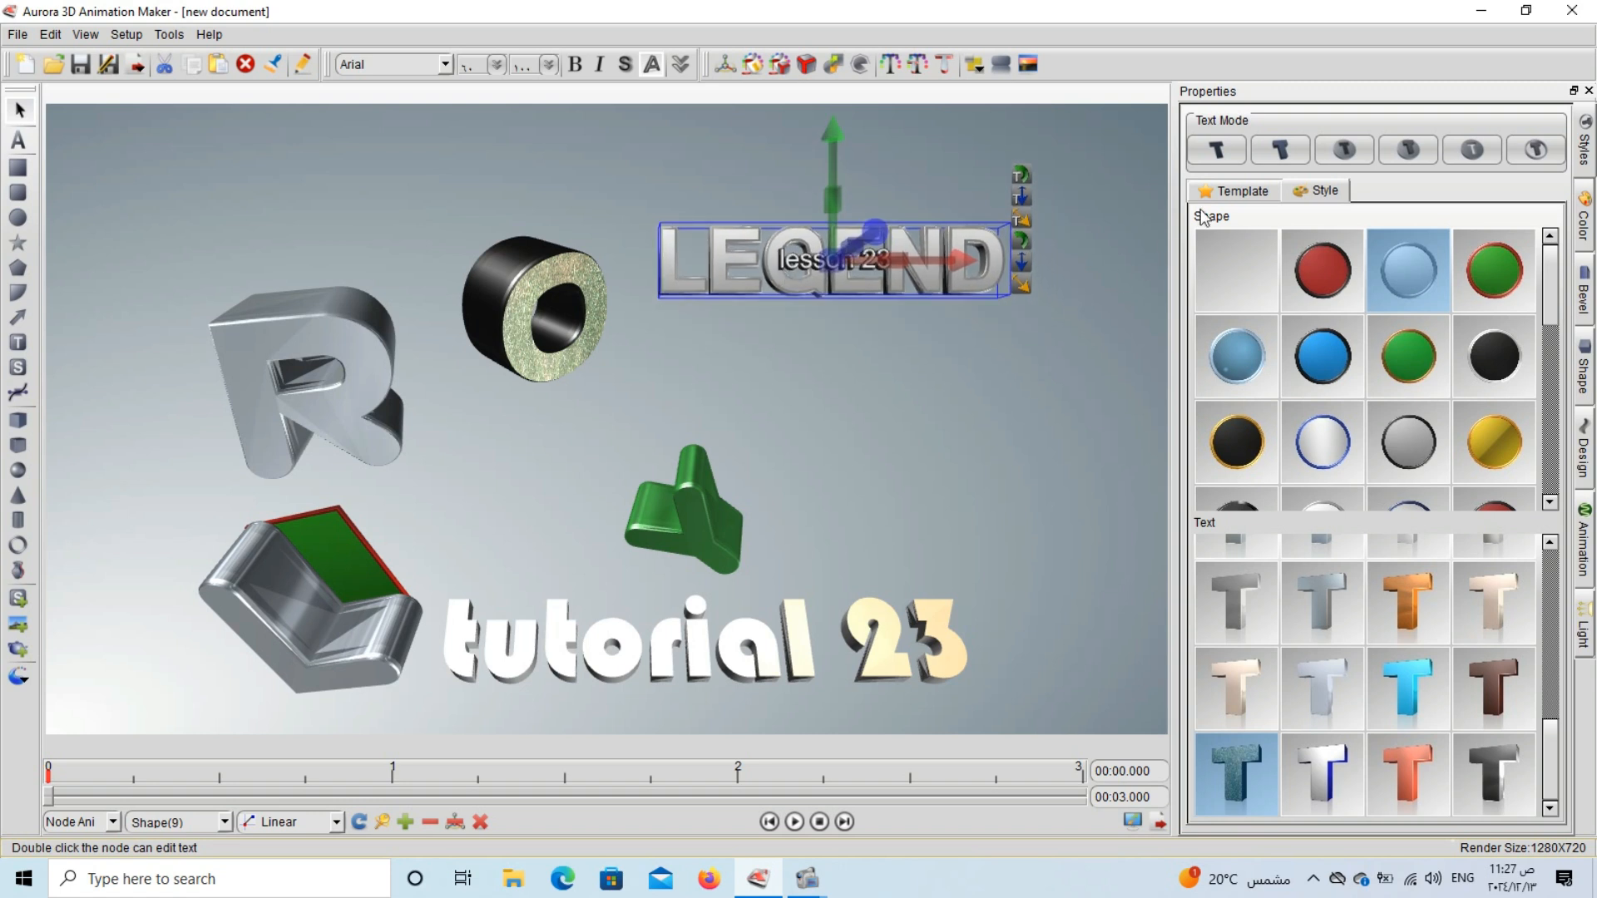
# Replace the LEGEND text with the Chat offline shape template and swap that for the Chat online one.
pyautogui.click(1246, 192)
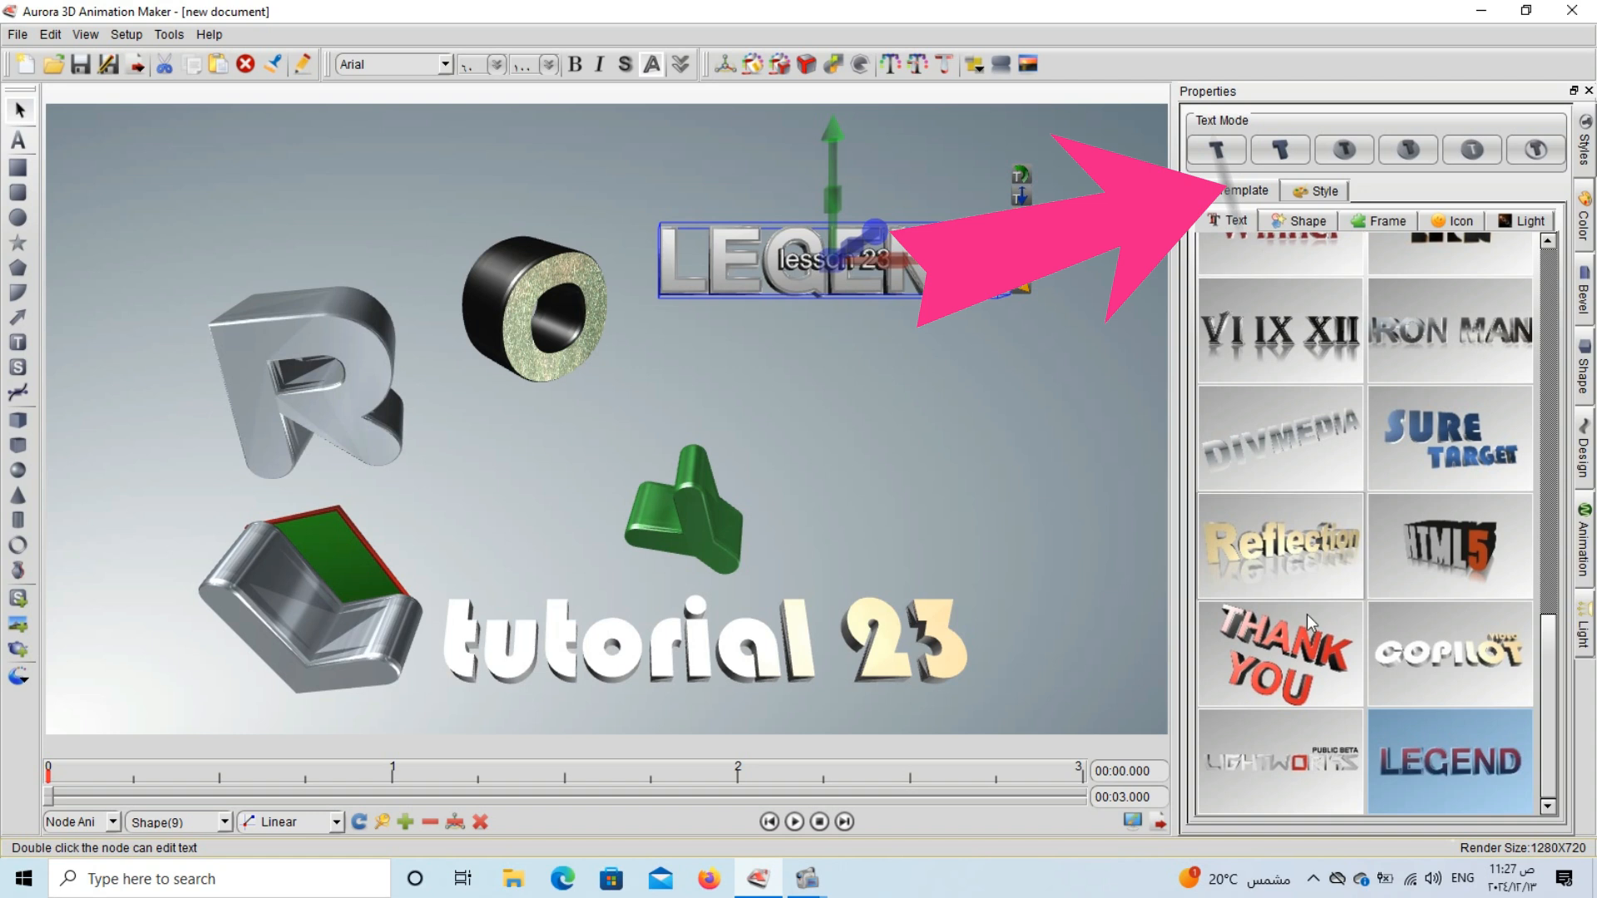
pyautogui.scroll(10, 1406, 543)
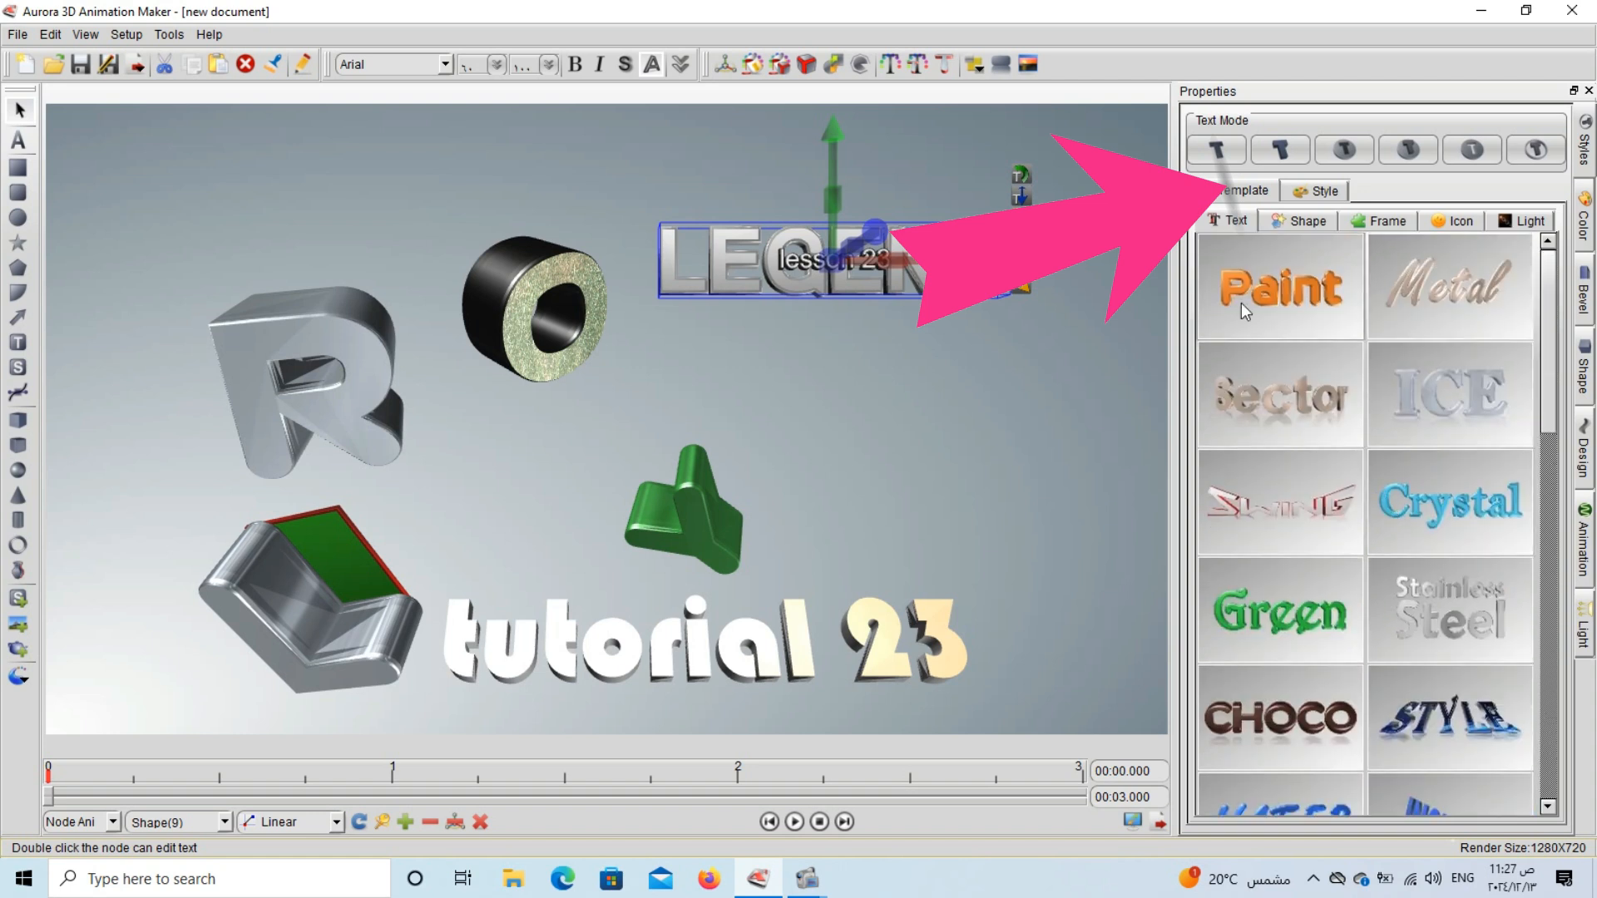
pyautogui.click(1294, 221)
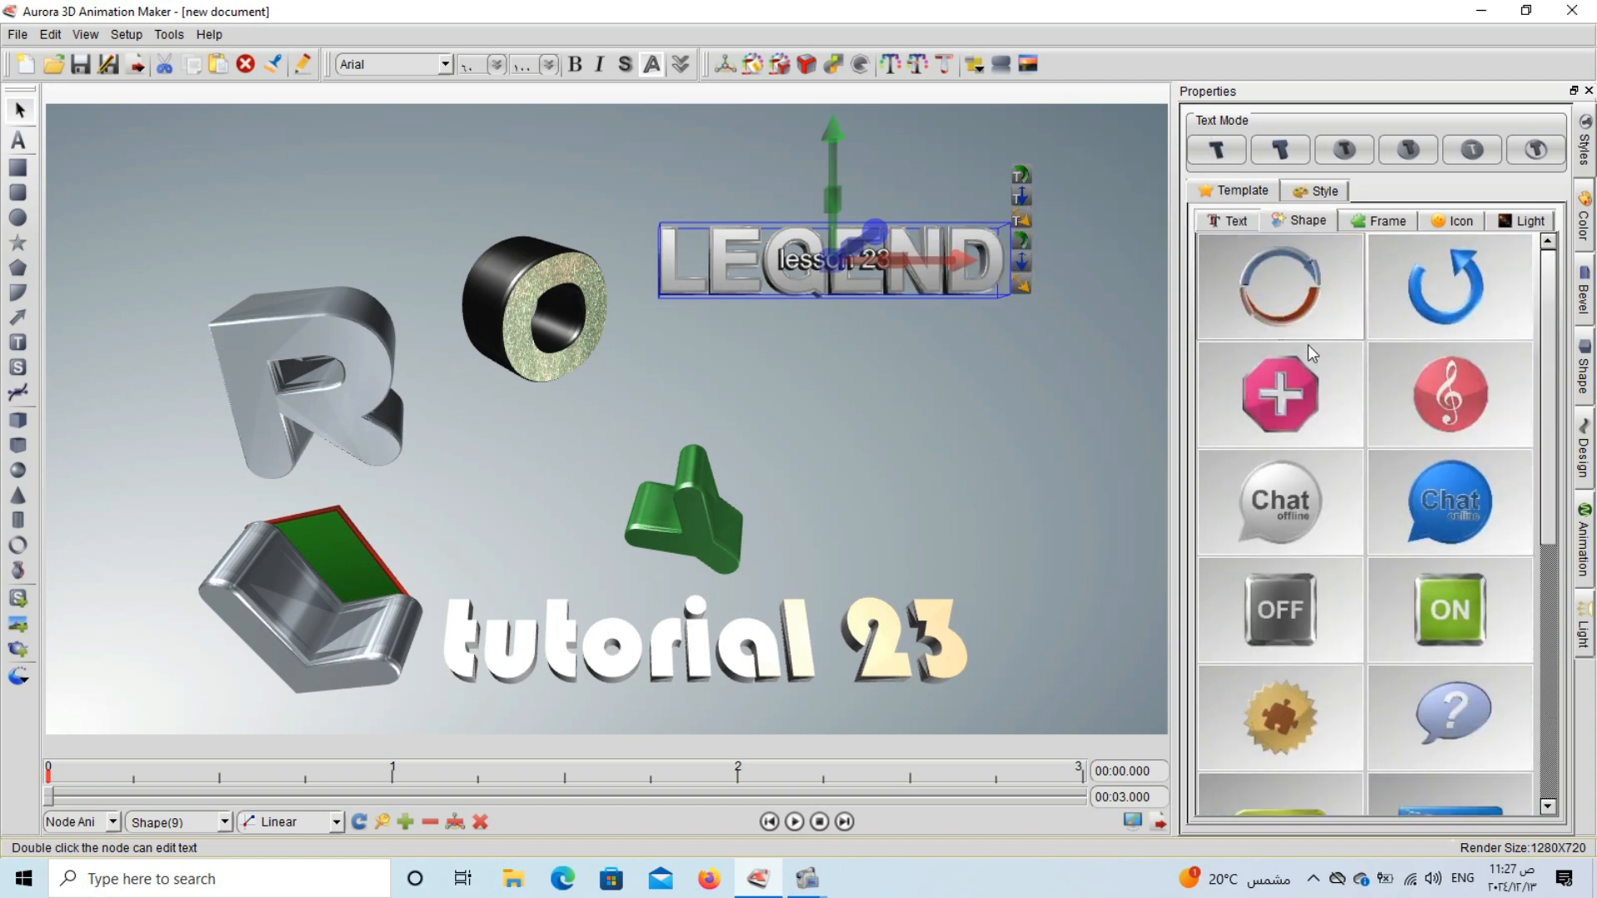
pyautogui.click(1270, 516)
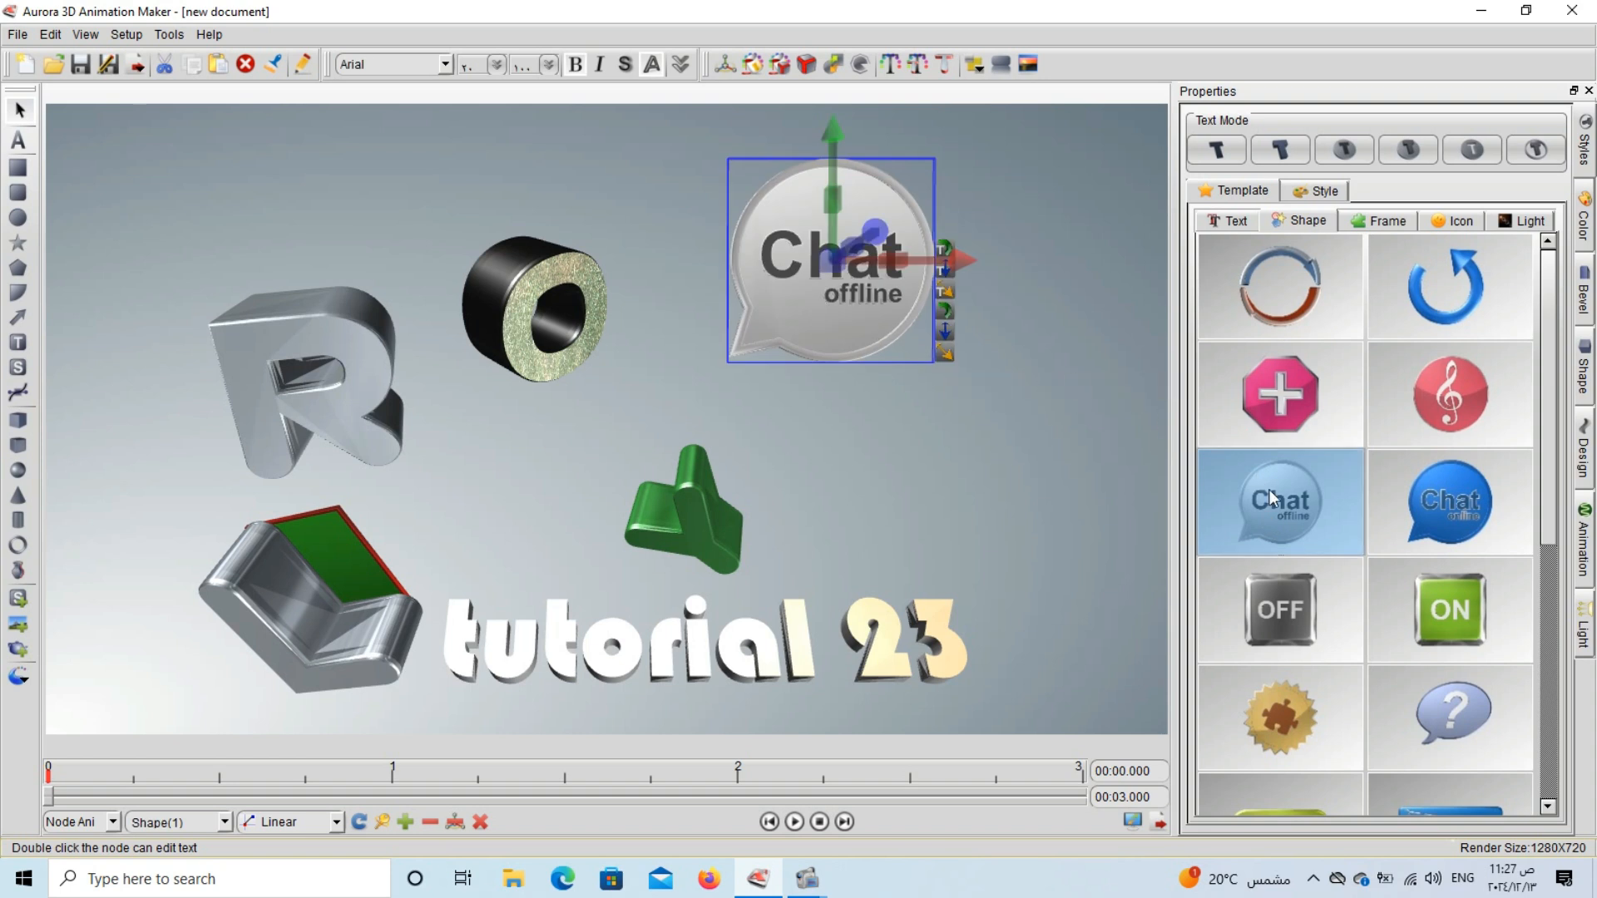
pyautogui.click(1447, 519)
# Try the Help, dop corp and Read More shape templates in place of the chat bubble, ending with dop corp.
pyautogui.scroll(-5, 1406, 541)
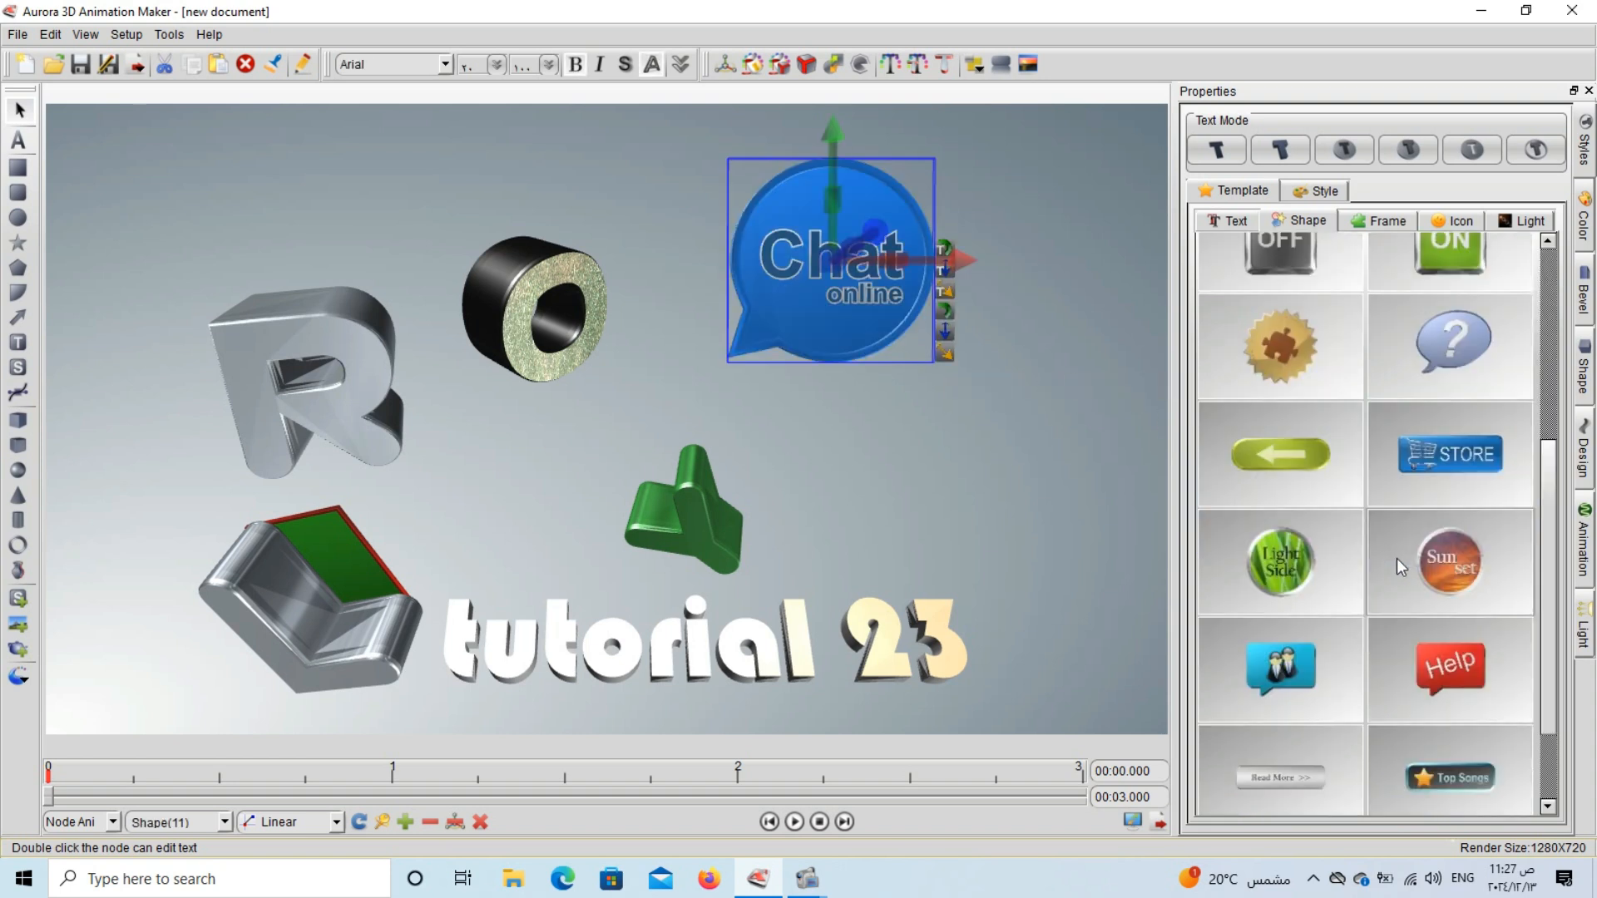
pyautogui.click(1421, 569)
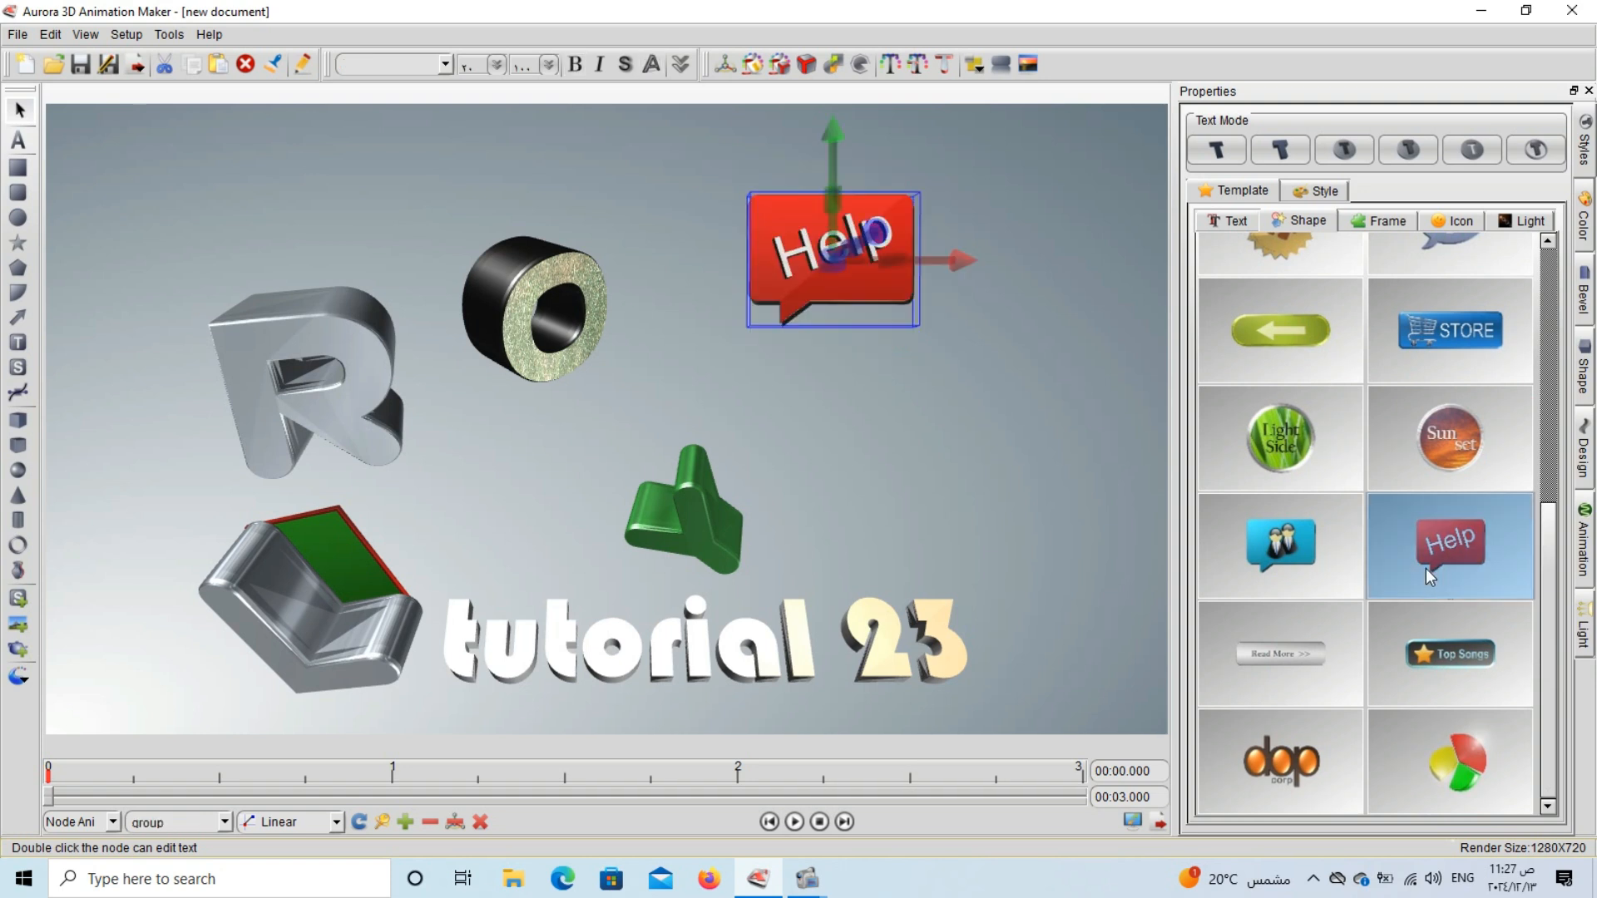
pyautogui.click(1317, 737)
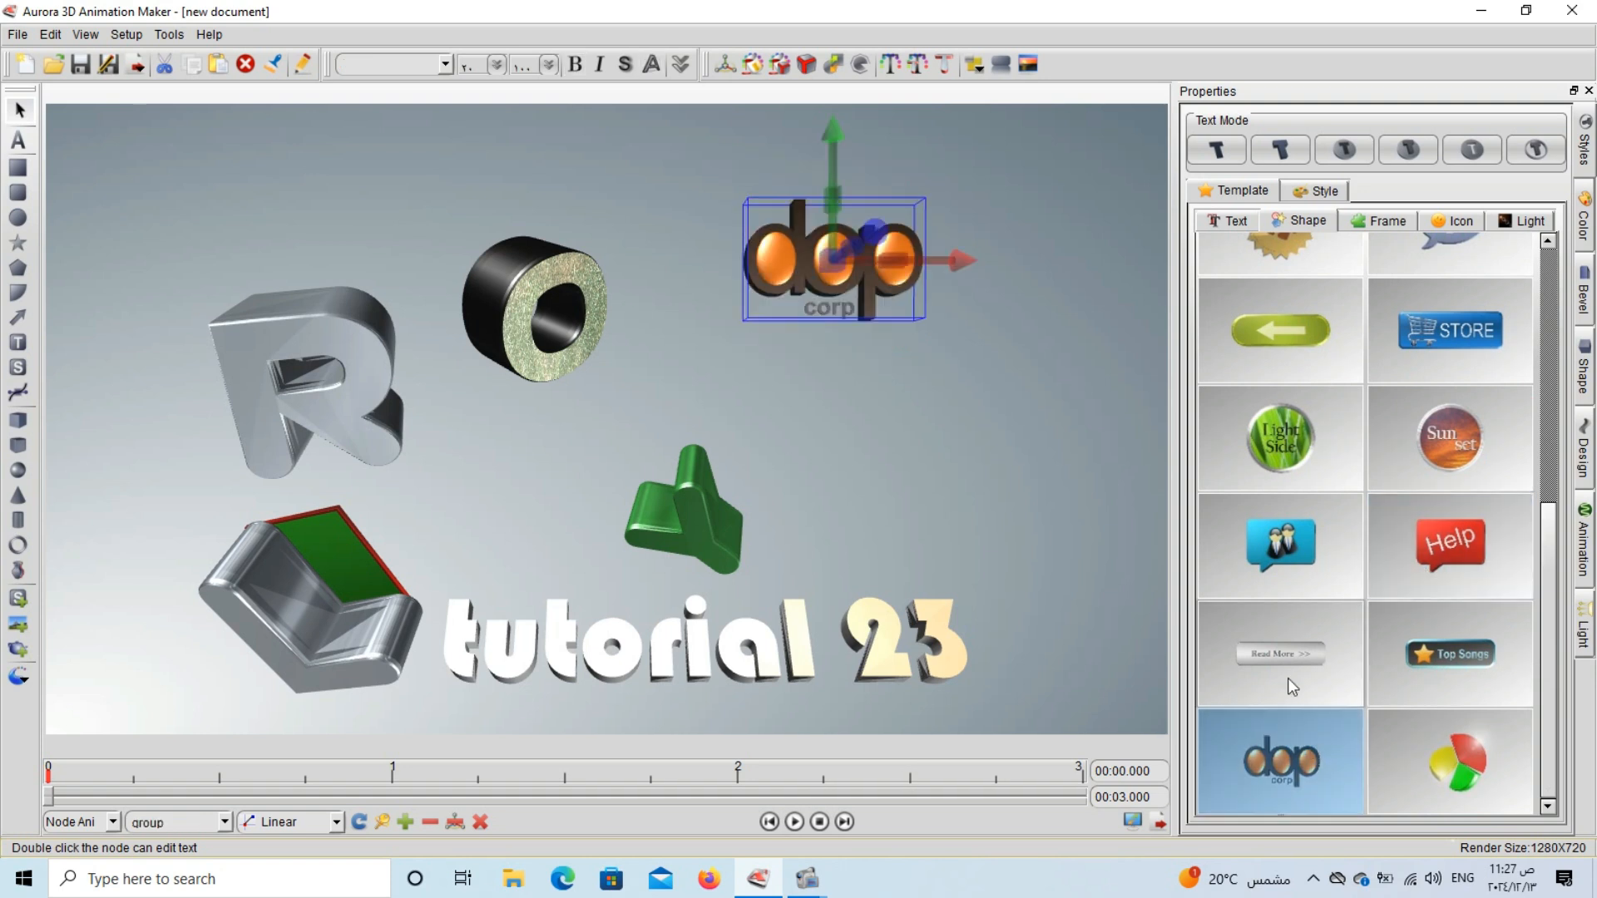
pyautogui.click(1280, 654)
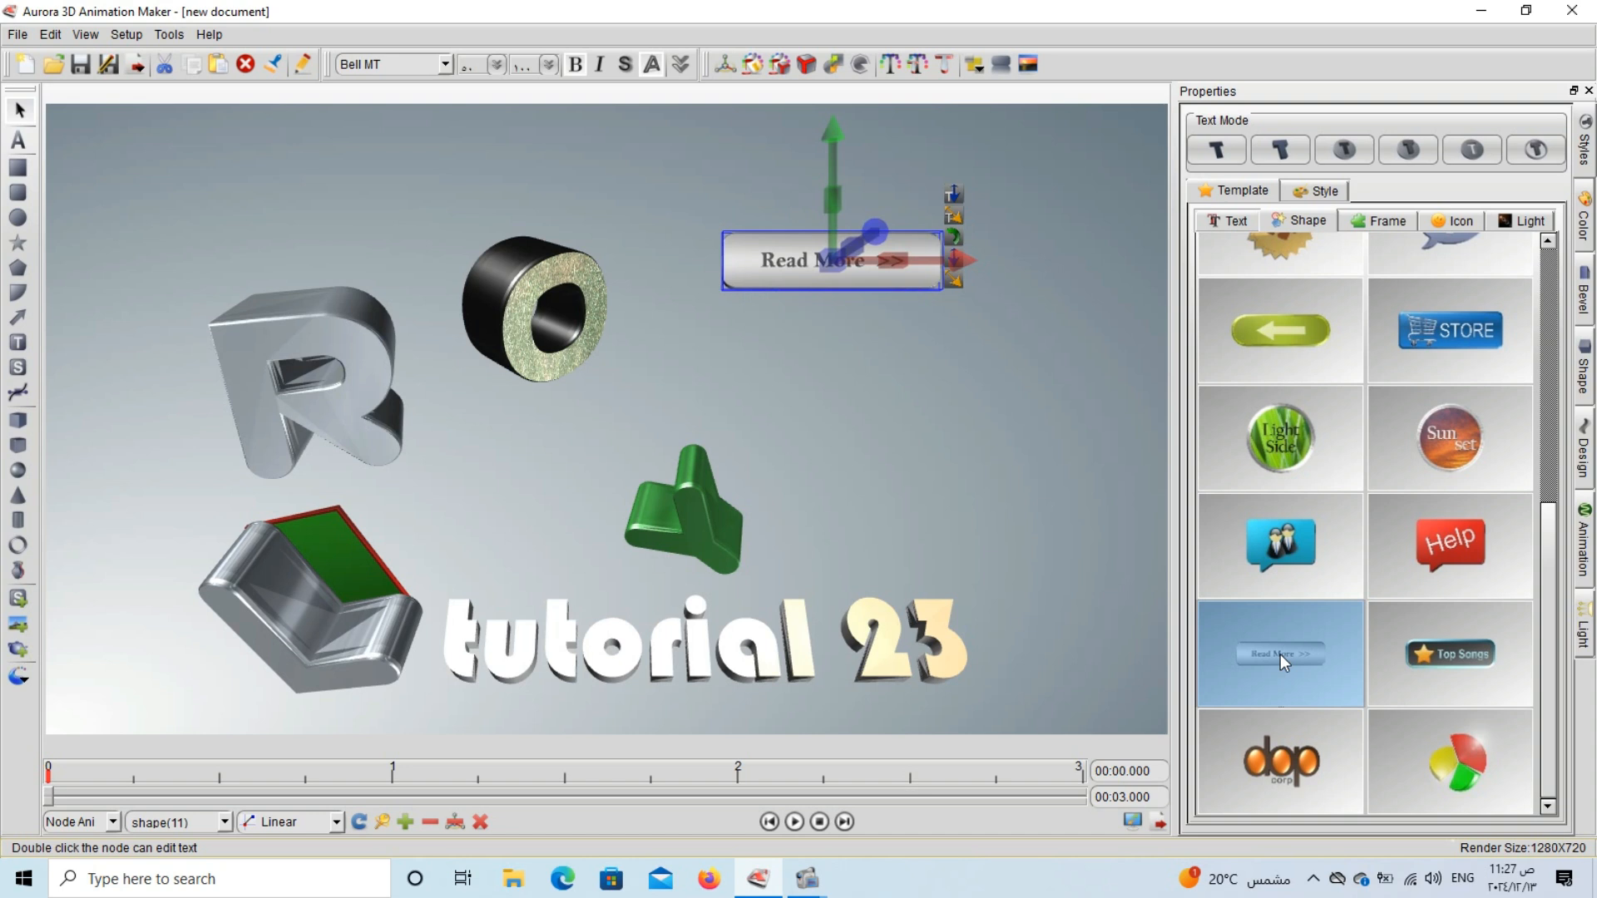
pyautogui.click(1281, 717)
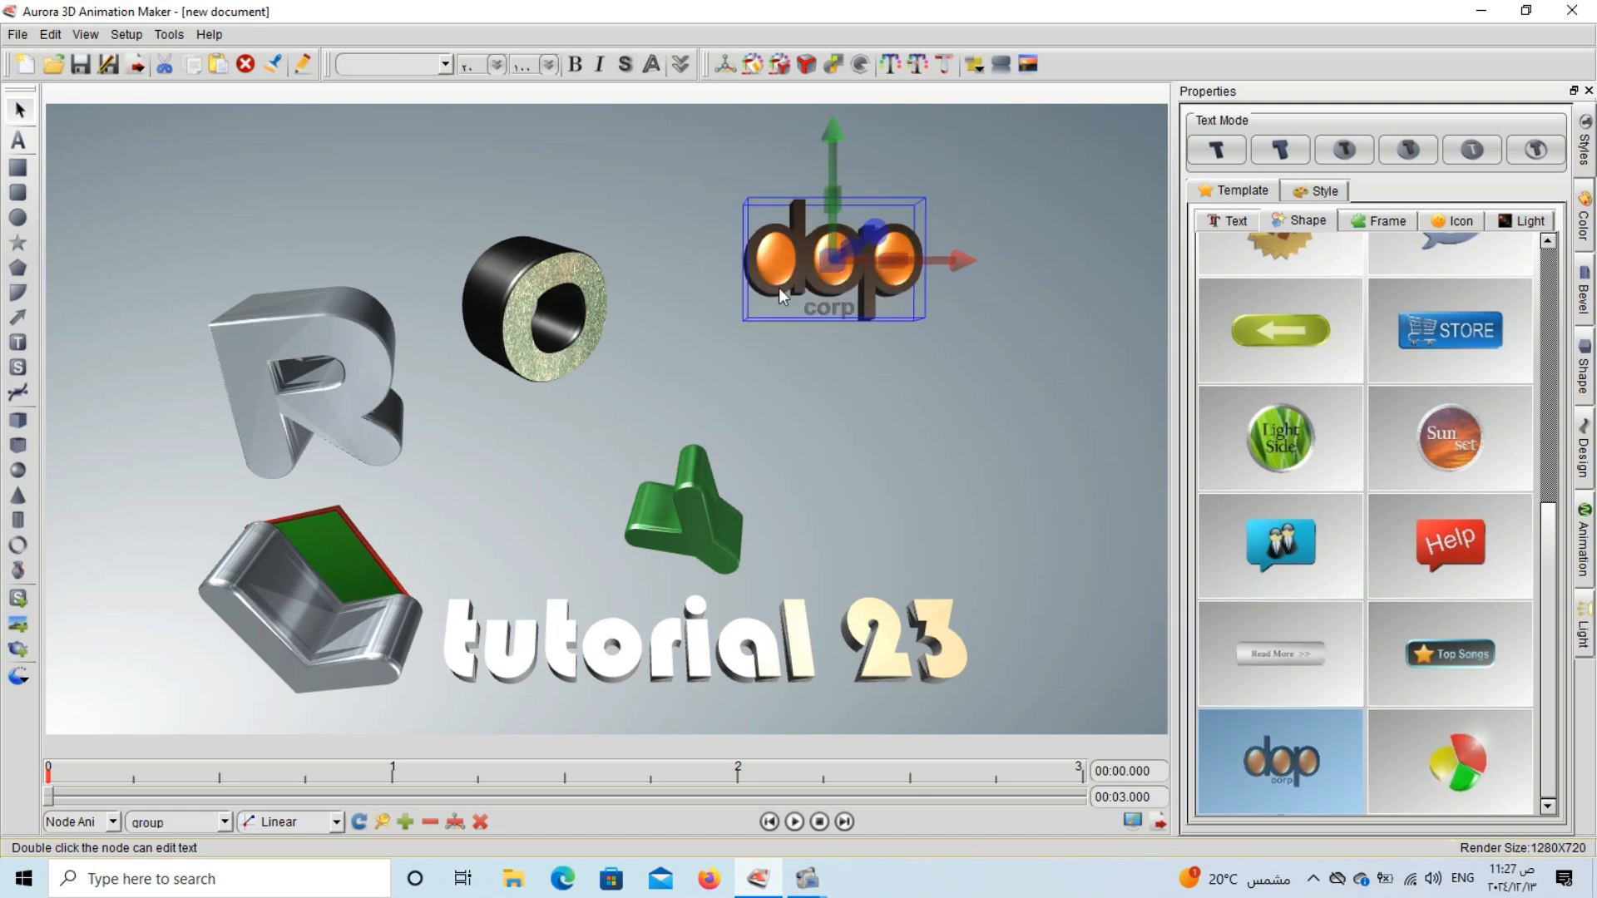
pyautogui.click(826, 306)
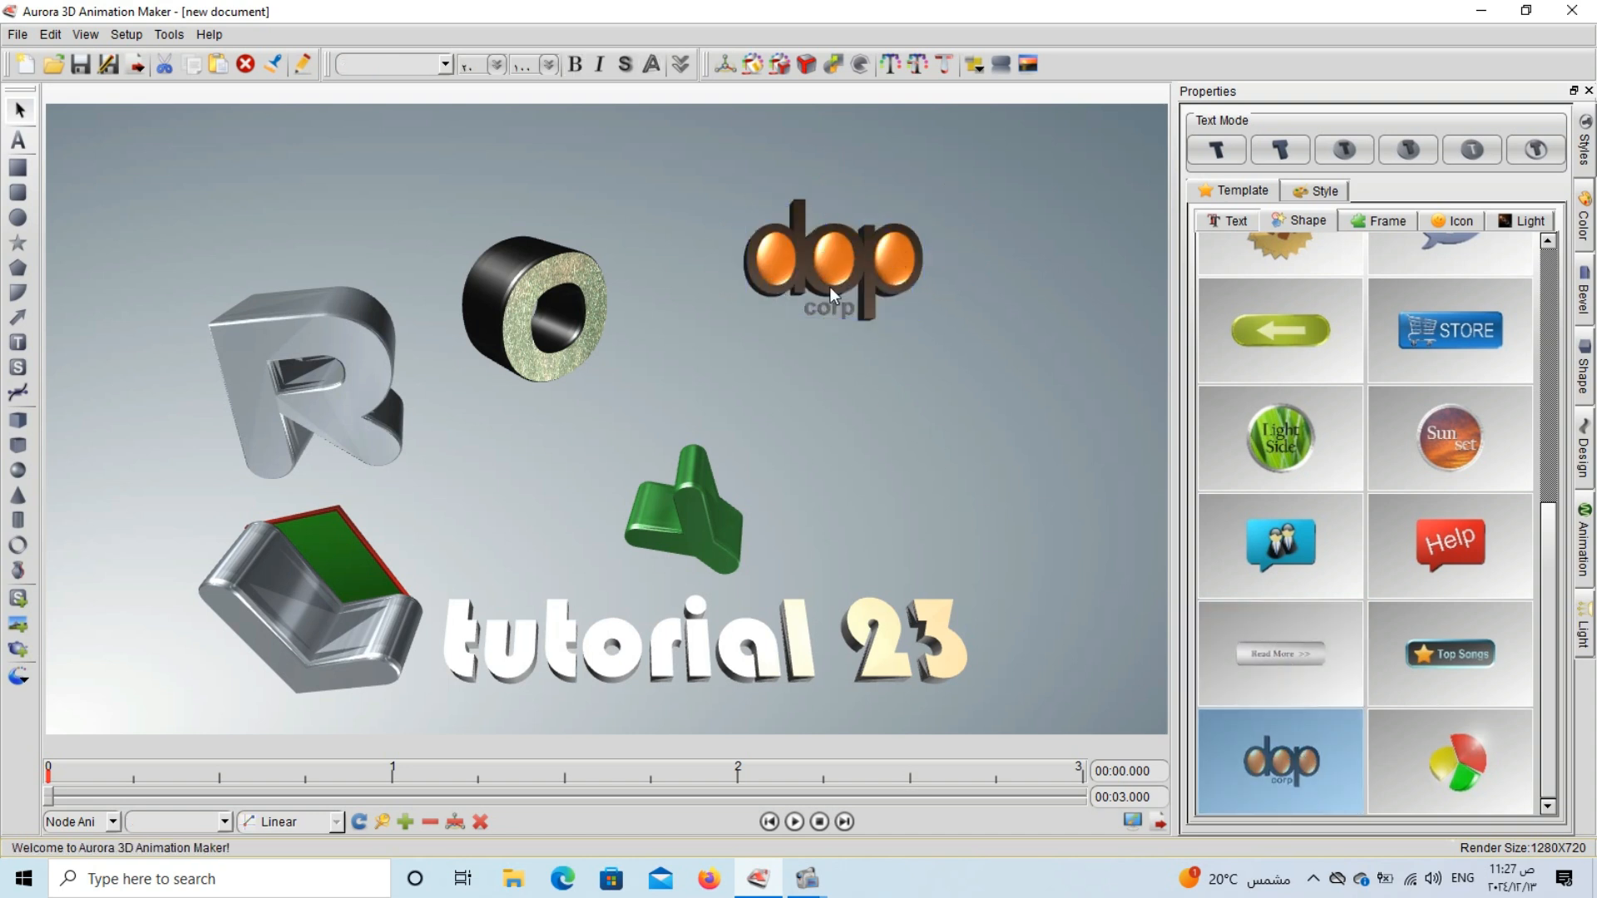
pyautogui.click(836, 271)
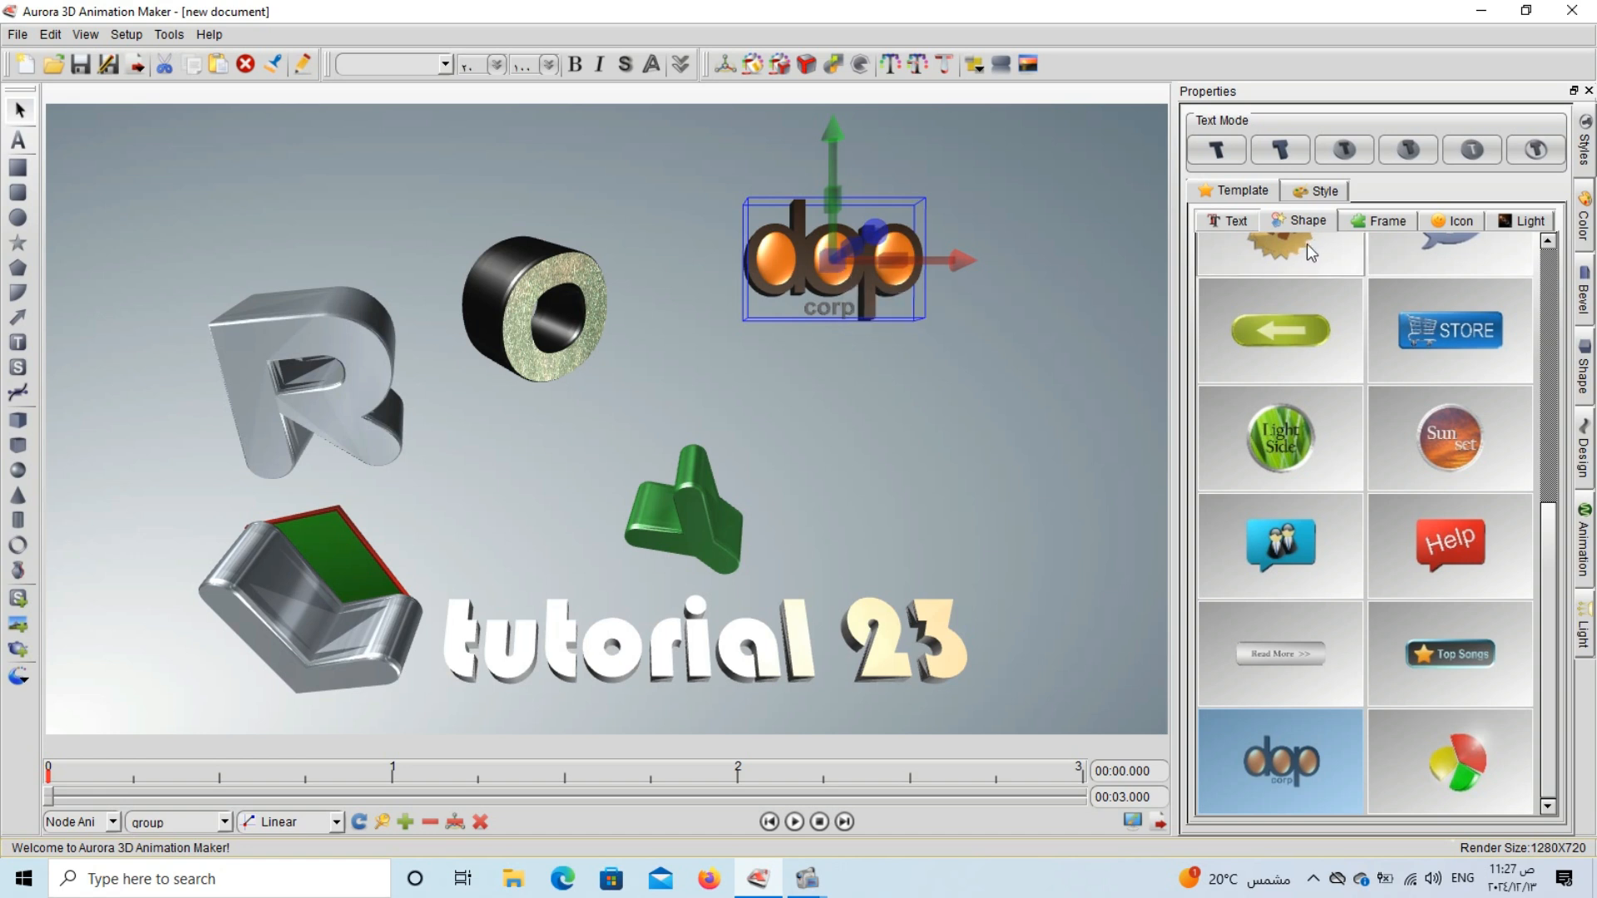
# Replace the dop corp object with the STORE shape template and ungroup it into its separate parts.
pyautogui.click(1414, 348)
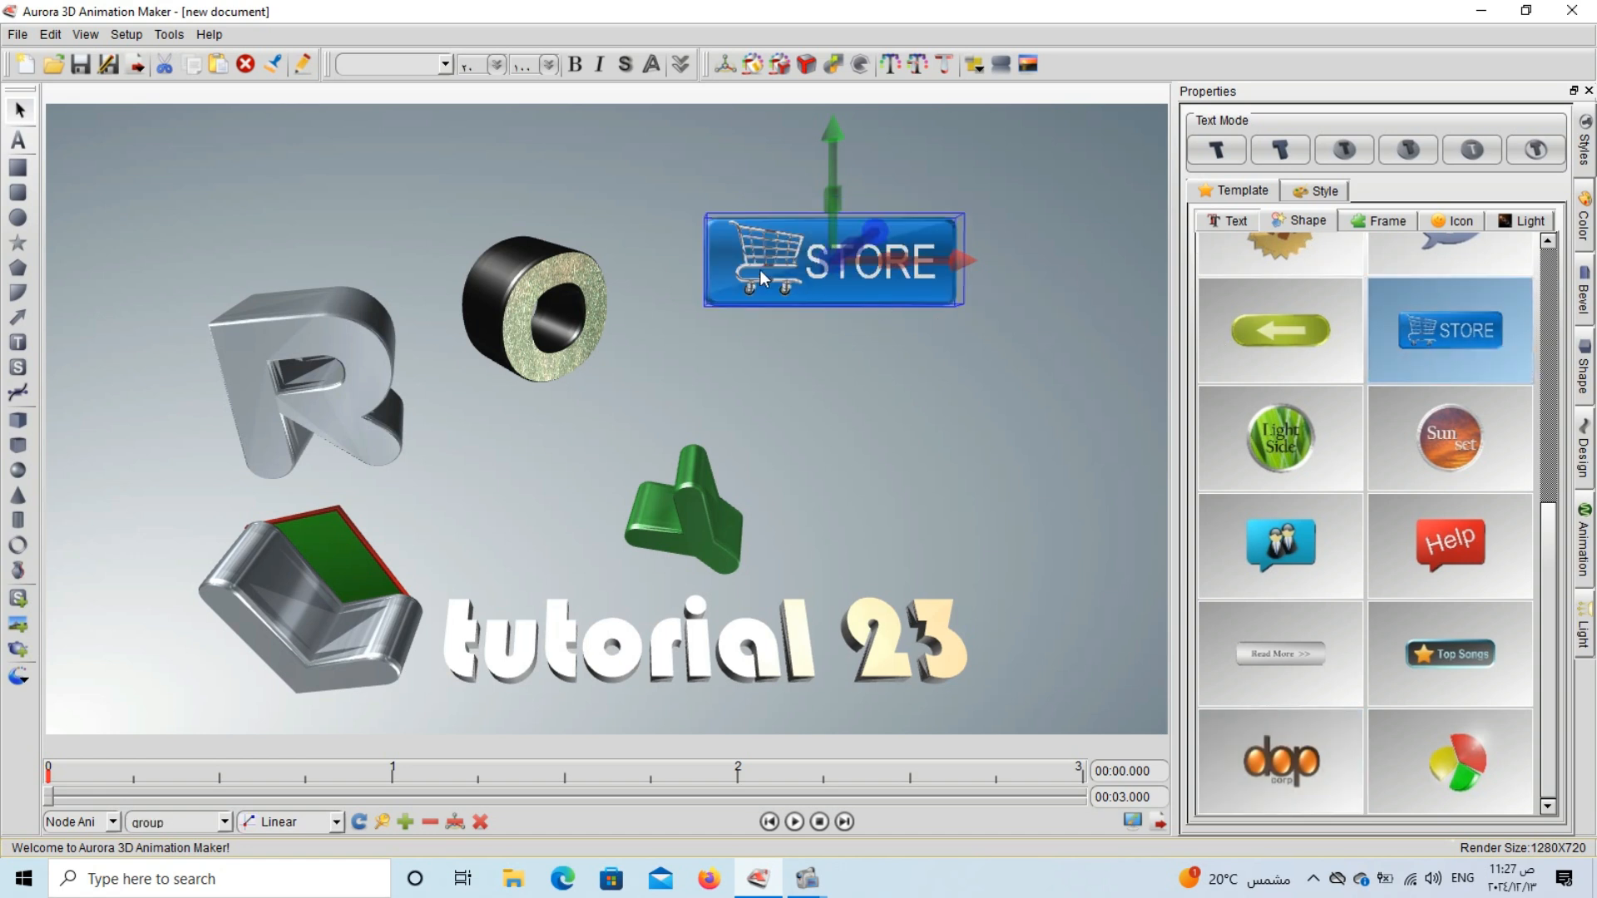
pyautogui.click(881, 317)
pyautogui.click(866, 275)
pyautogui.rightClick(867, 288)
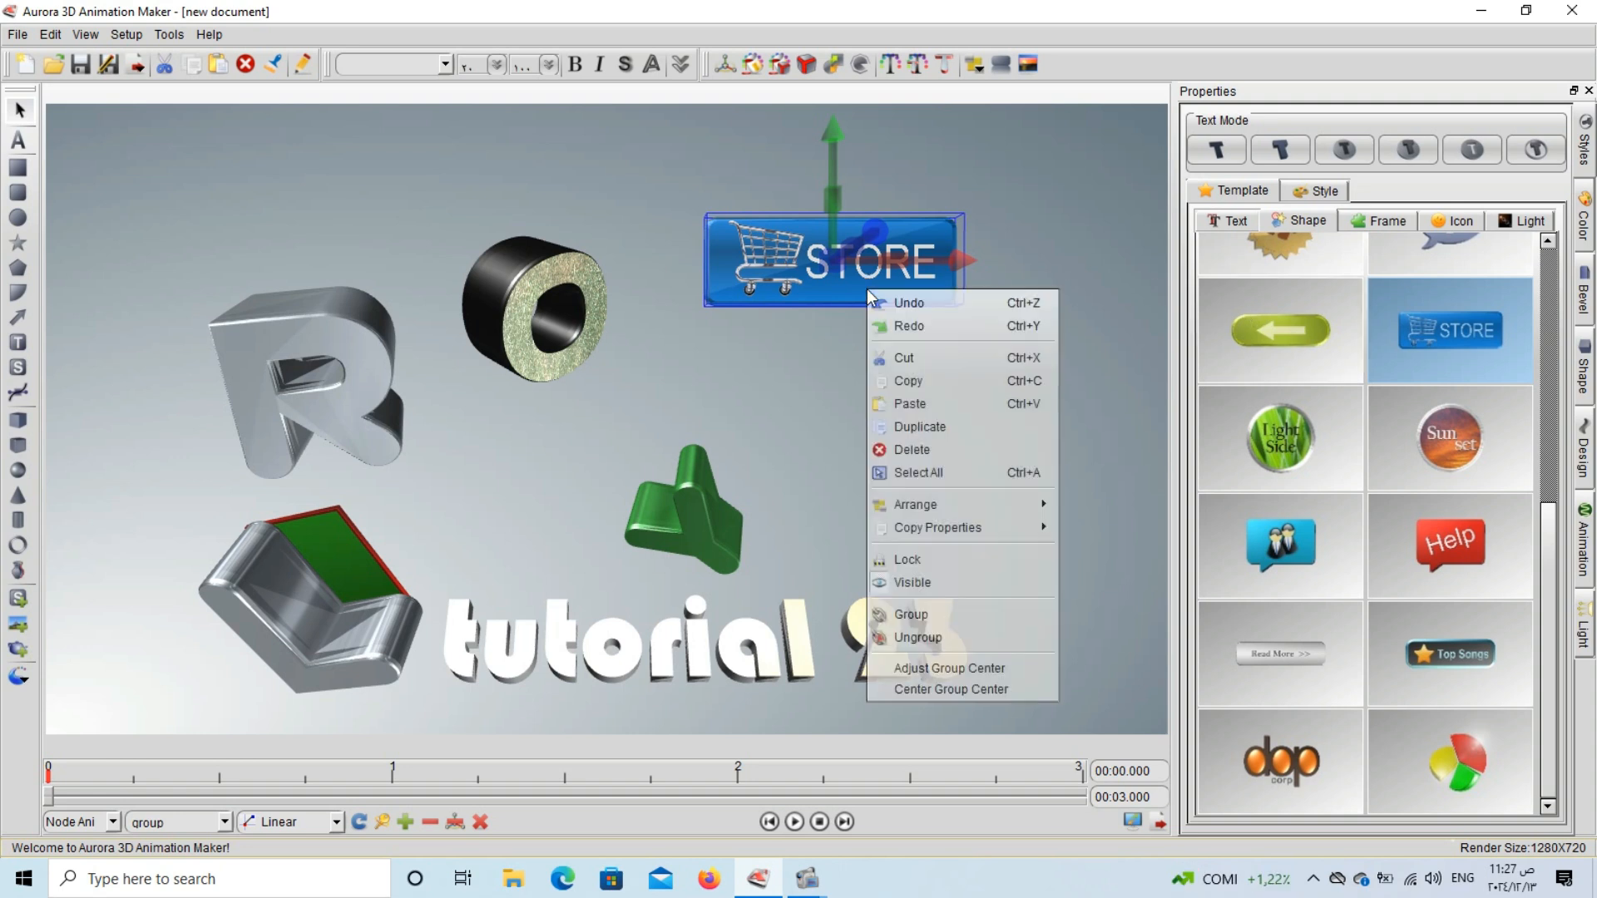
pyautogui.click(921, 632)
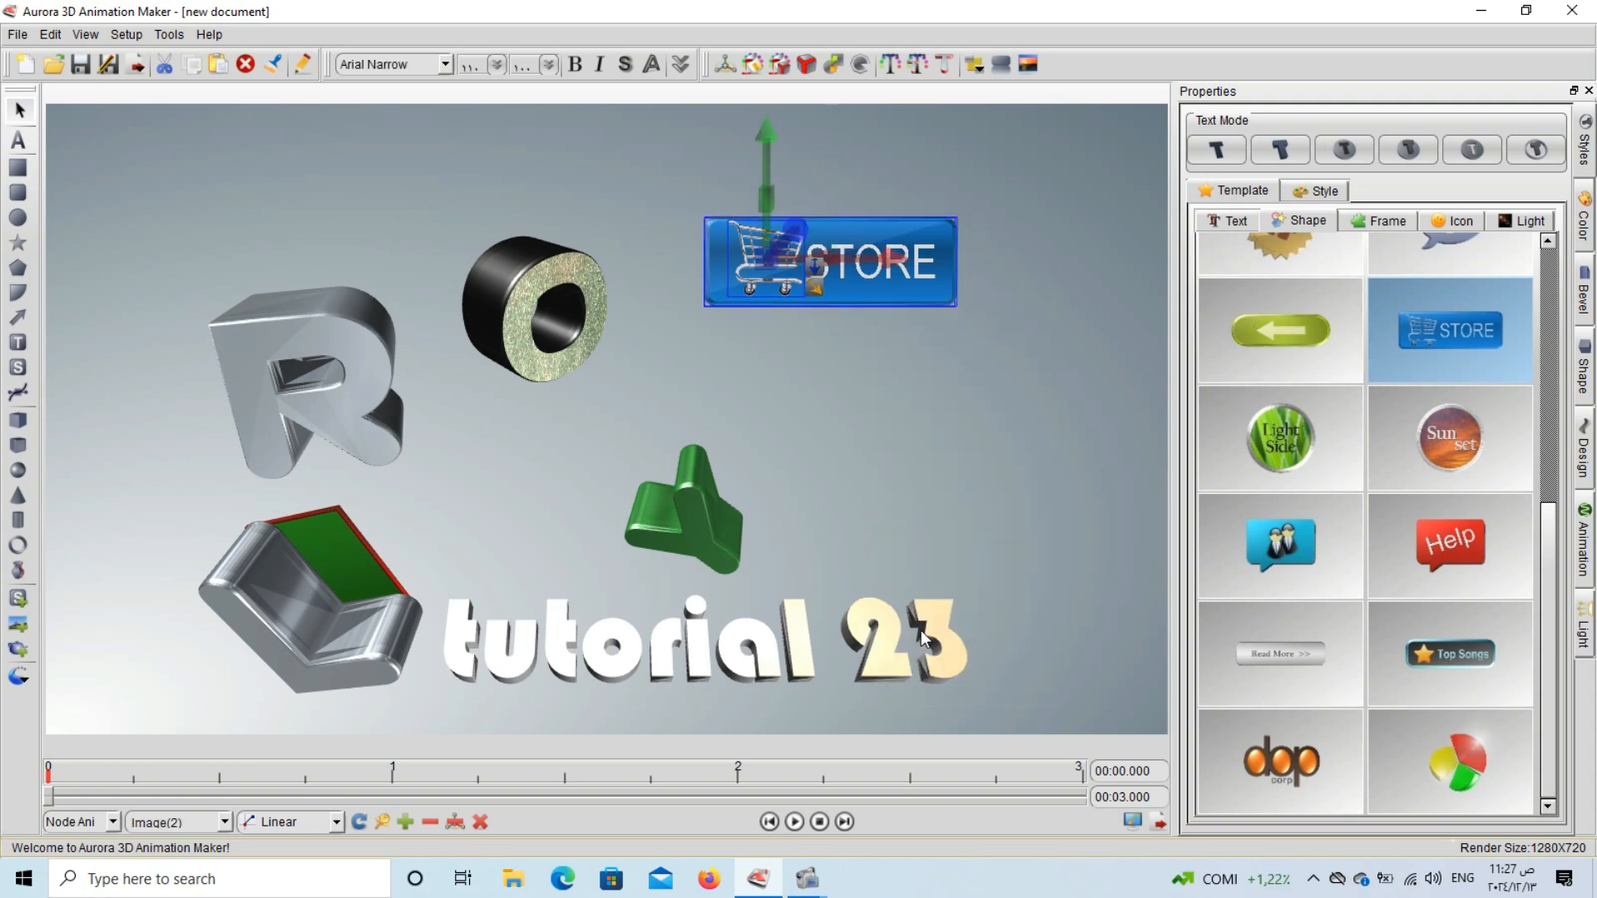
# Move the blue STORE button down and right, and place the shopping cart image between the L and the green shape.
pyautogui.click(812, 369)
pyautogui.moveTo(881, 261); pyautogui.dragTo(957, 346)
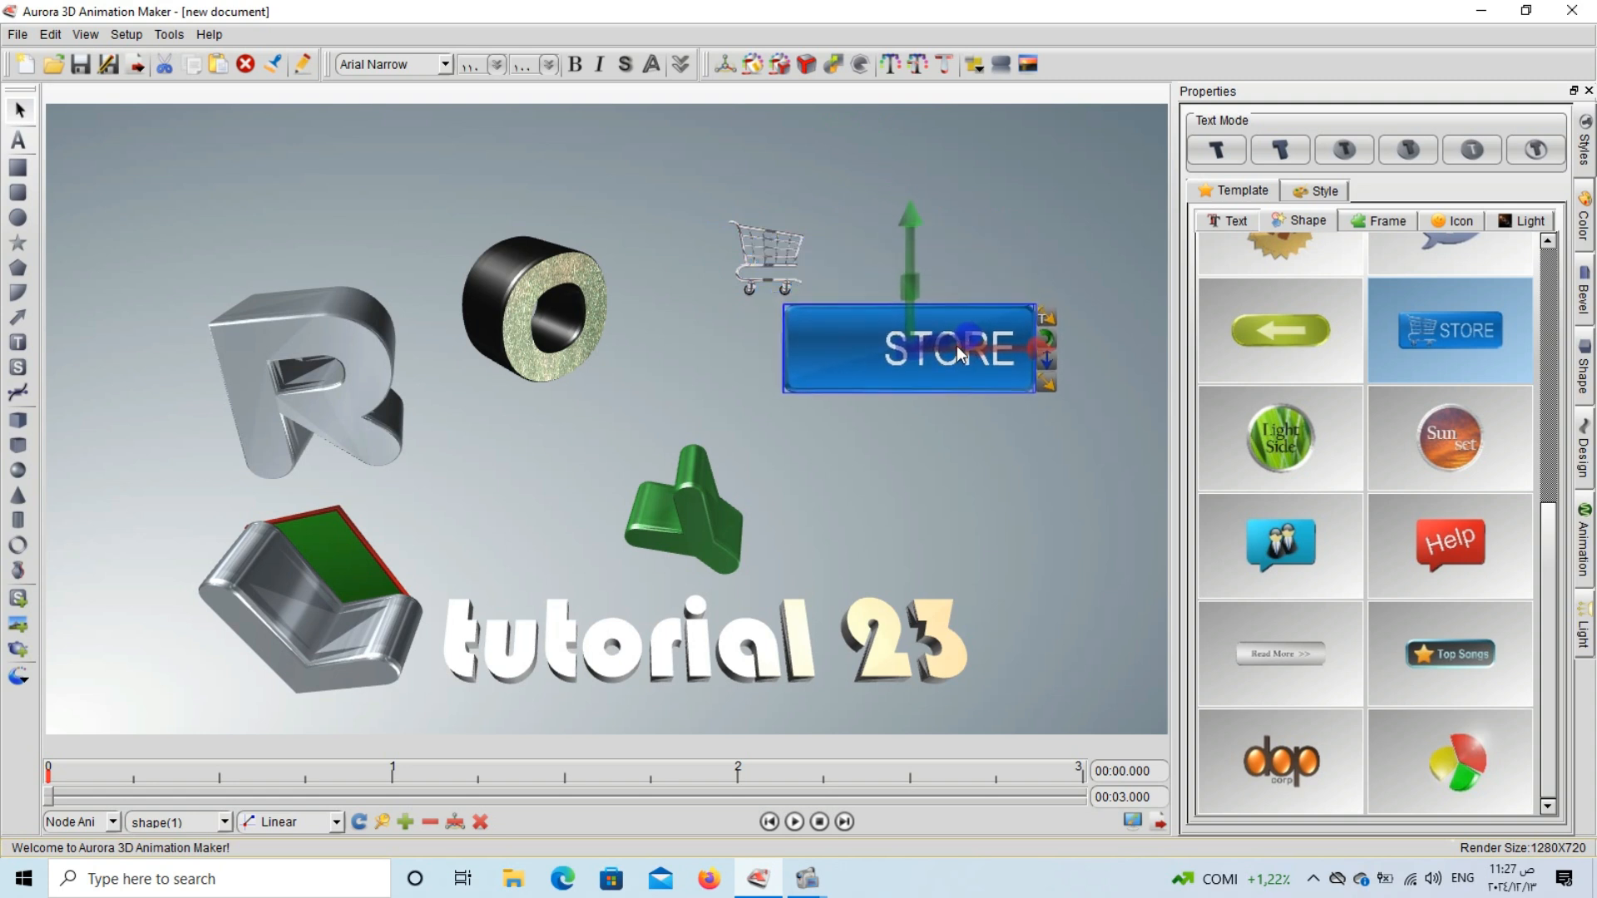
pyautogui.moveTo(802, 262); pyautogui.dragTo(486, 522)
pyautogui.click(581, 553)
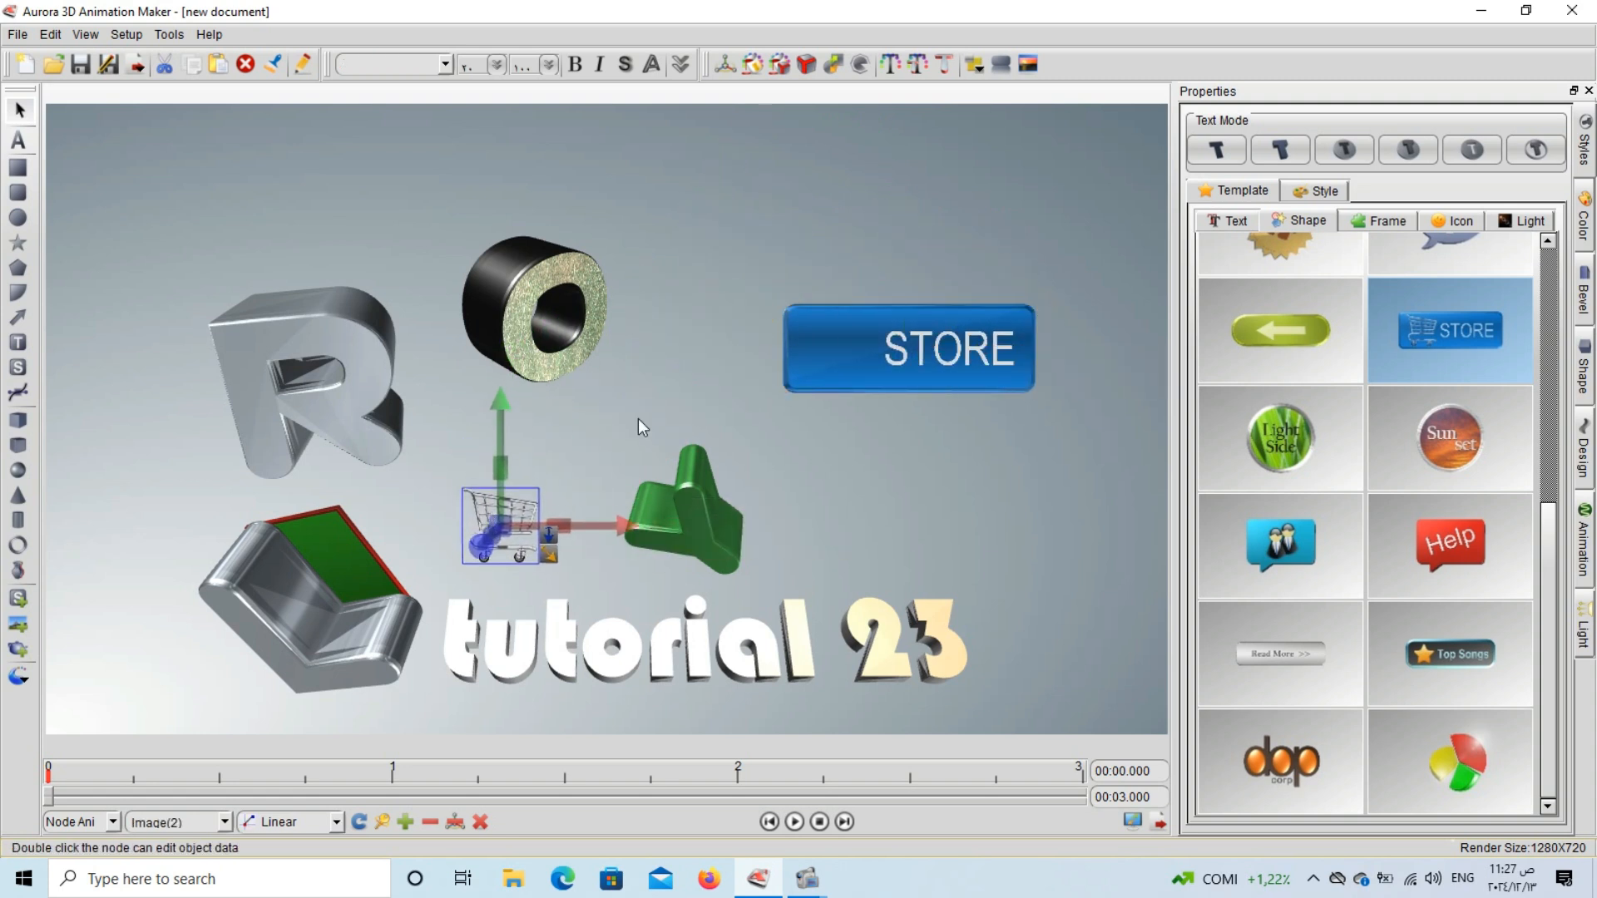
pyautogui.click(637, 417)
# Replace the blue button's STORE text with "demo" and move the button up and left.
pyautogui.click(953, 337)
pyautogui.doubleClick(947, 346)
pyautogui.moveTo(655, 295); pyautogui.dragTo(539, 278)
pyautogui.write('demo')
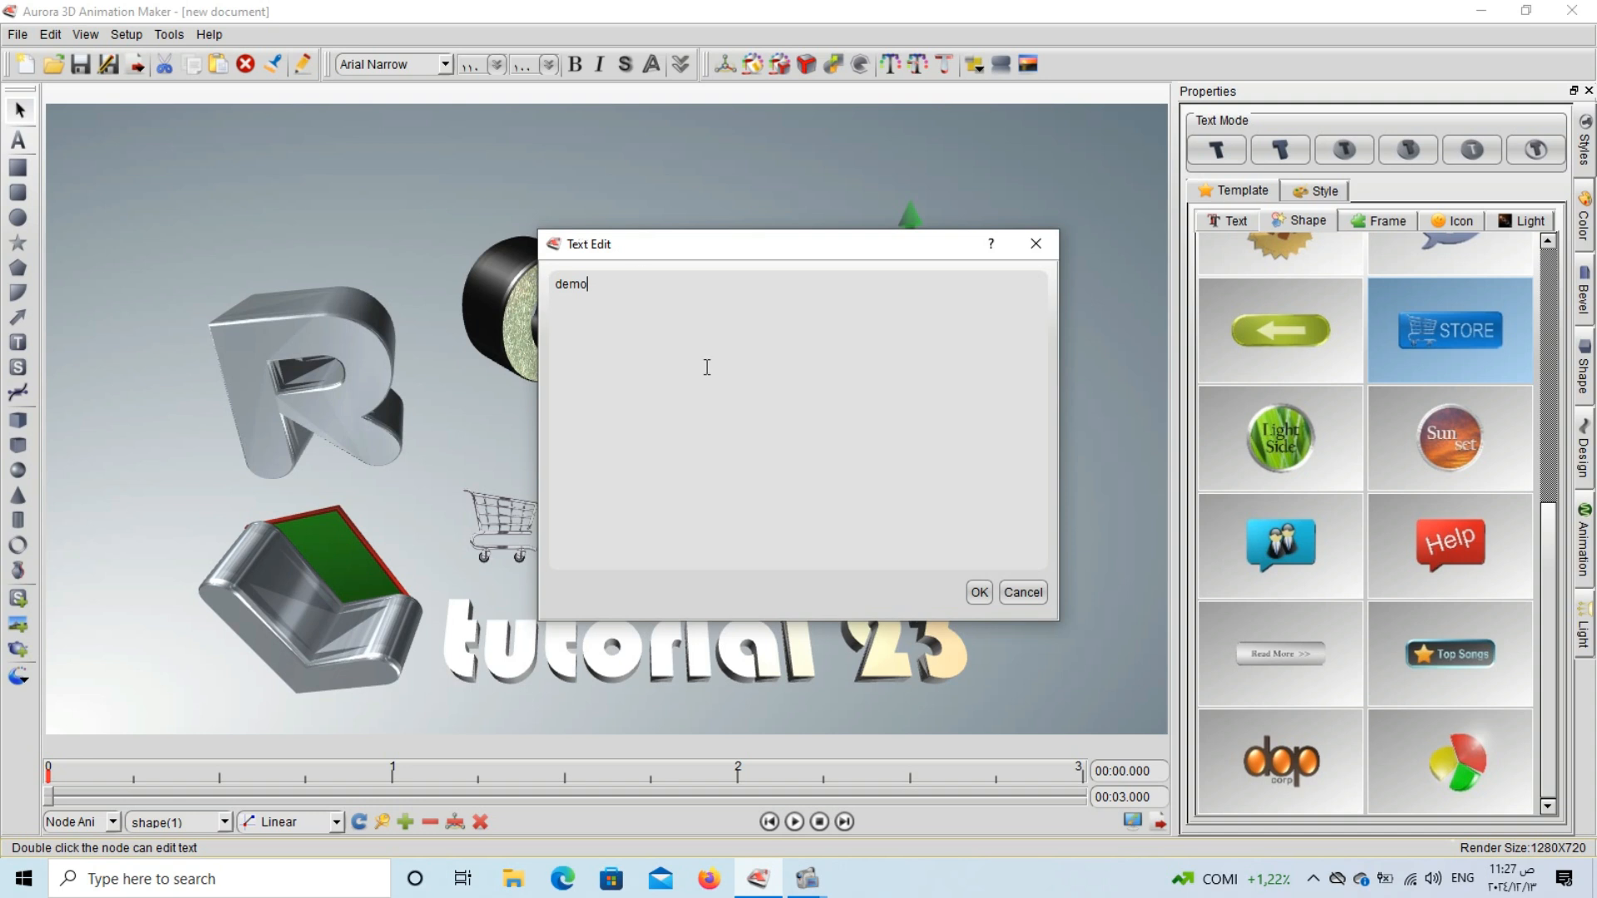
pyautogui.click(979, 593)
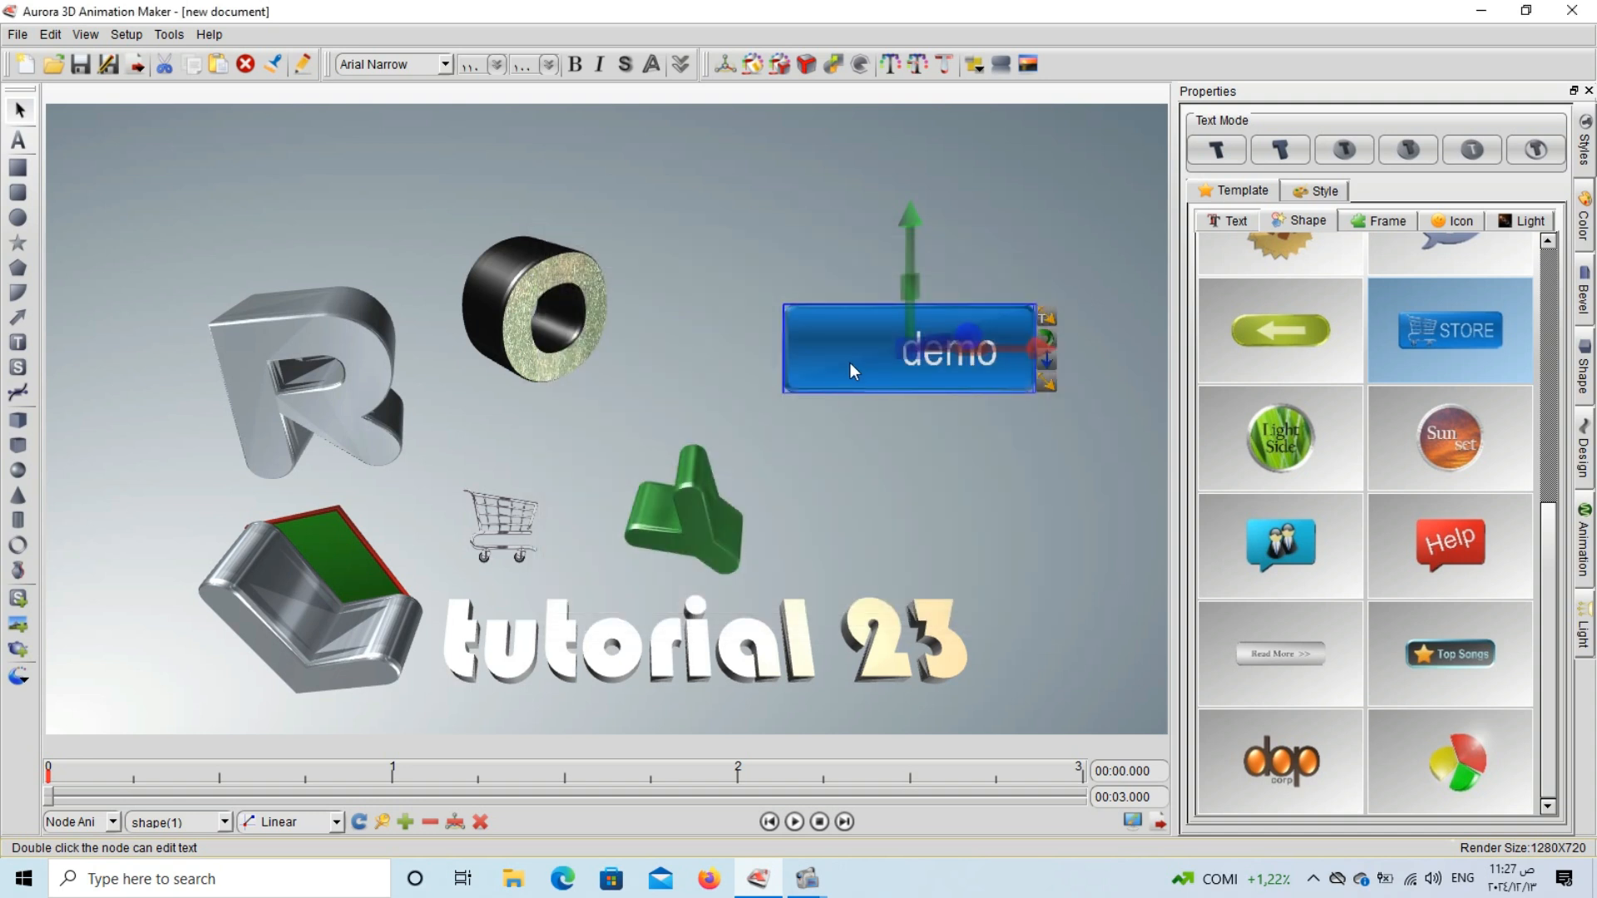
pyautogui.moveTo(850, 362); pyautogui.dragTo(755, 311)
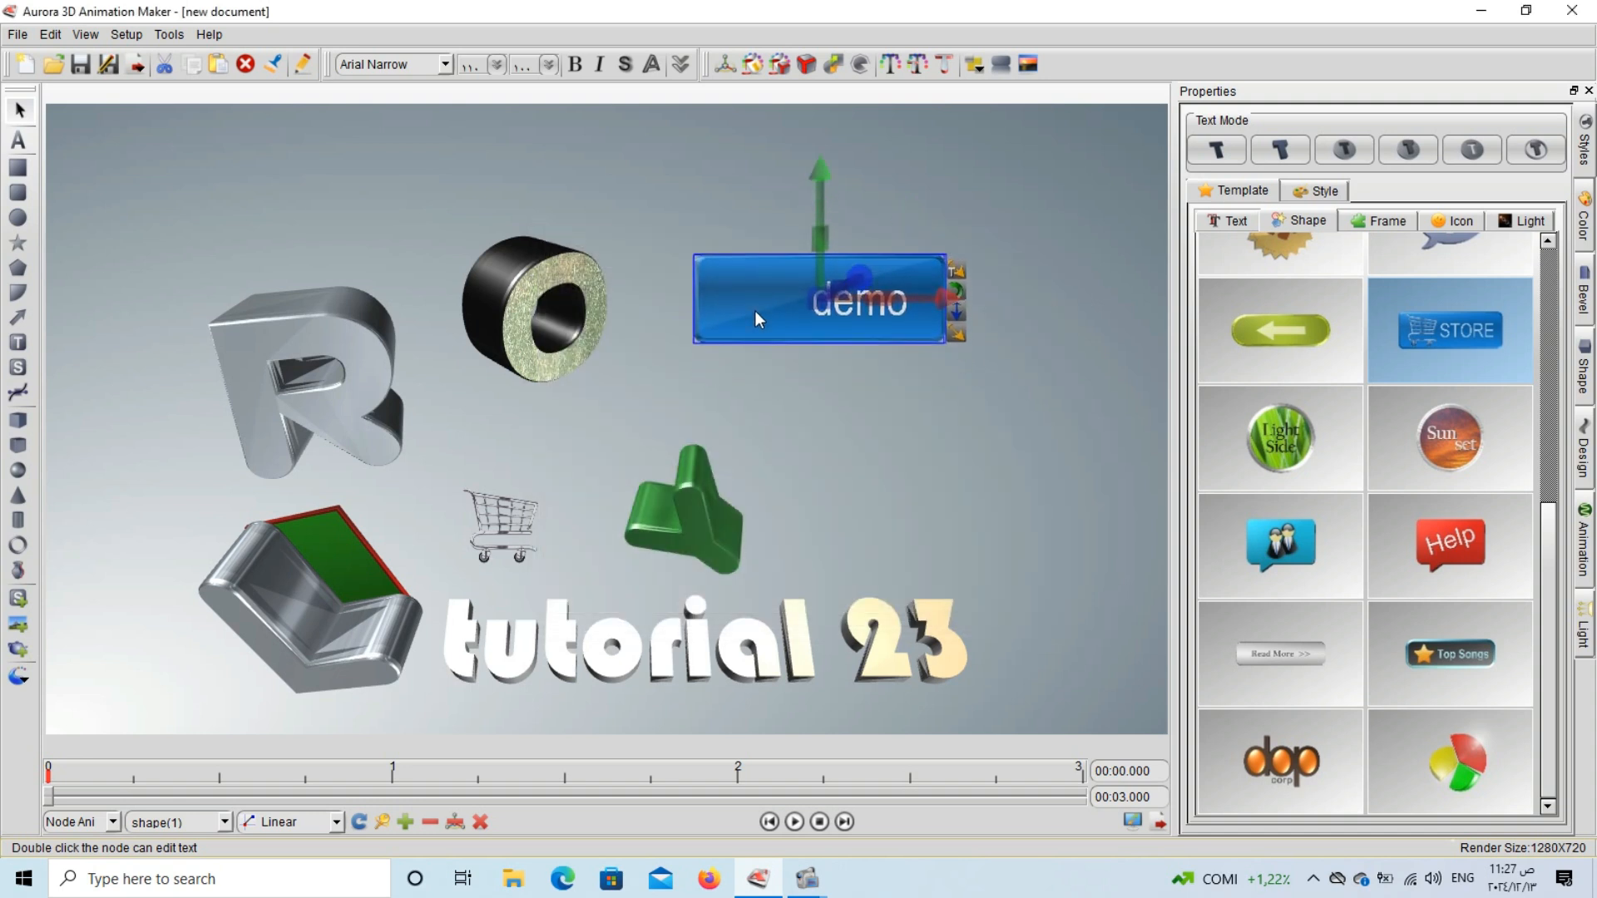
# Replace the demo button with the red Help shape template and ungroup it.
pyautogui.click(1436, 522)
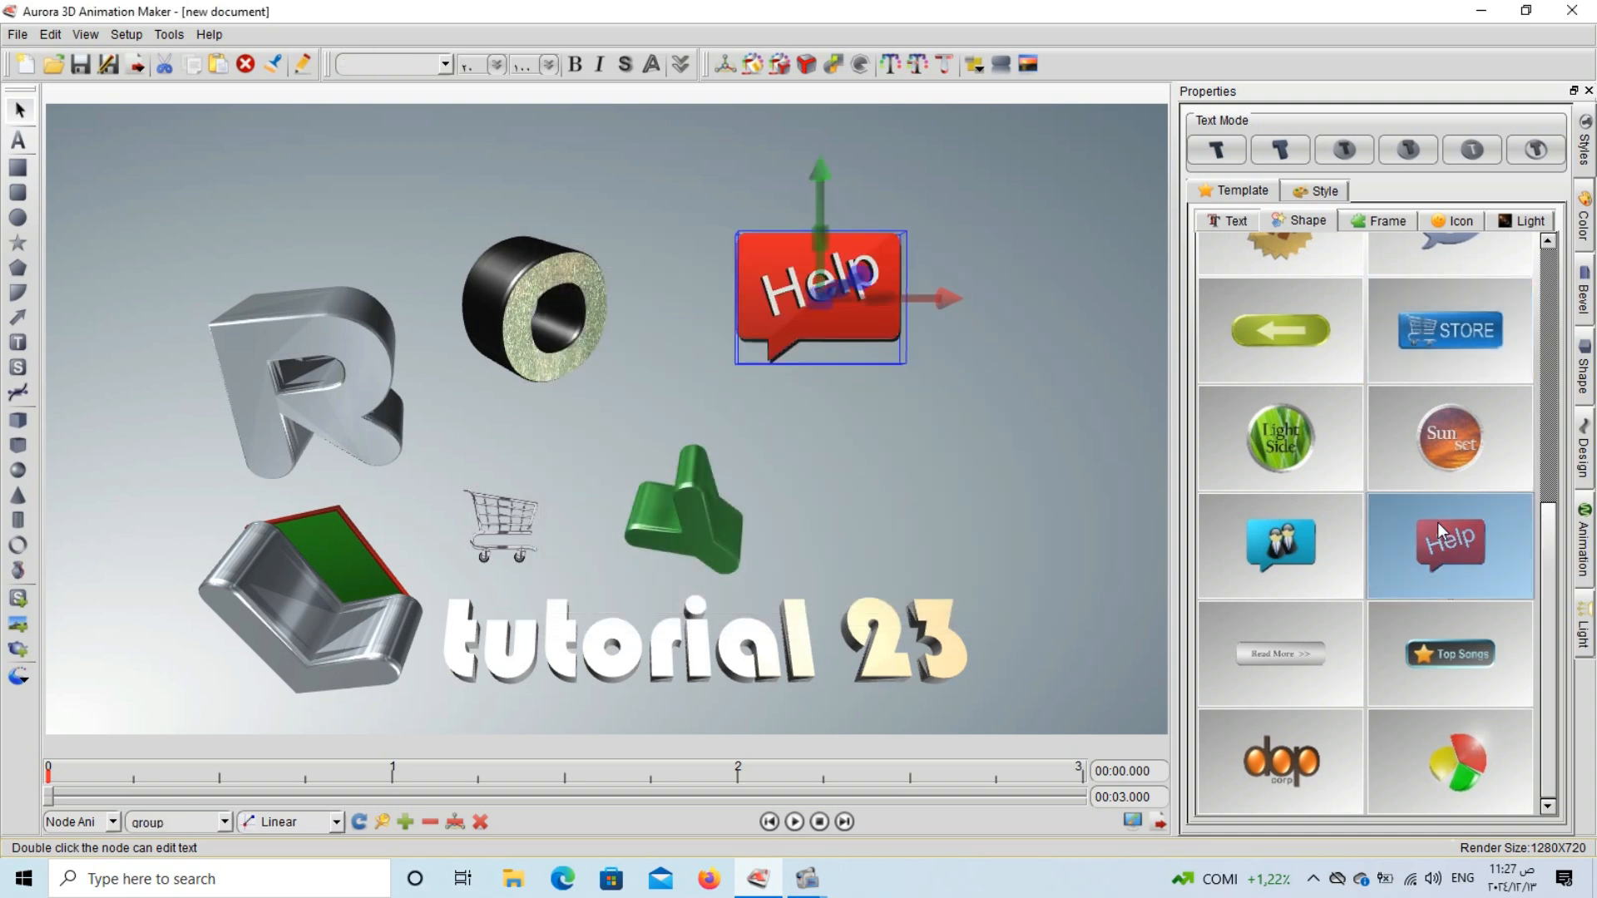
pyautogui.rightClick(780, 292)
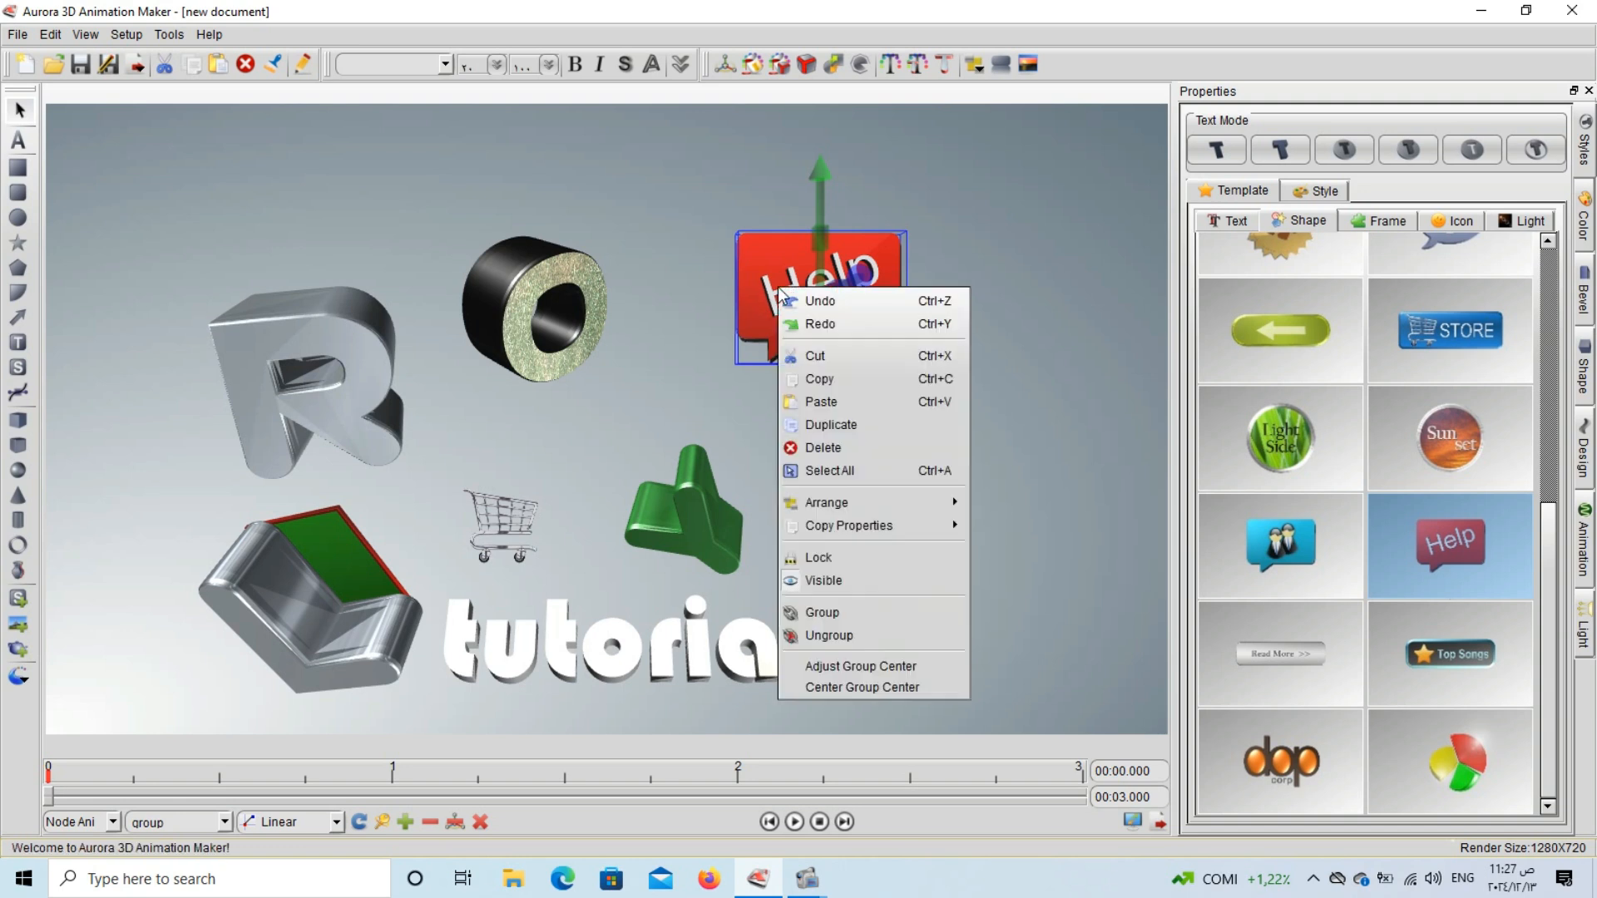
pyautogui.click(821, 636)
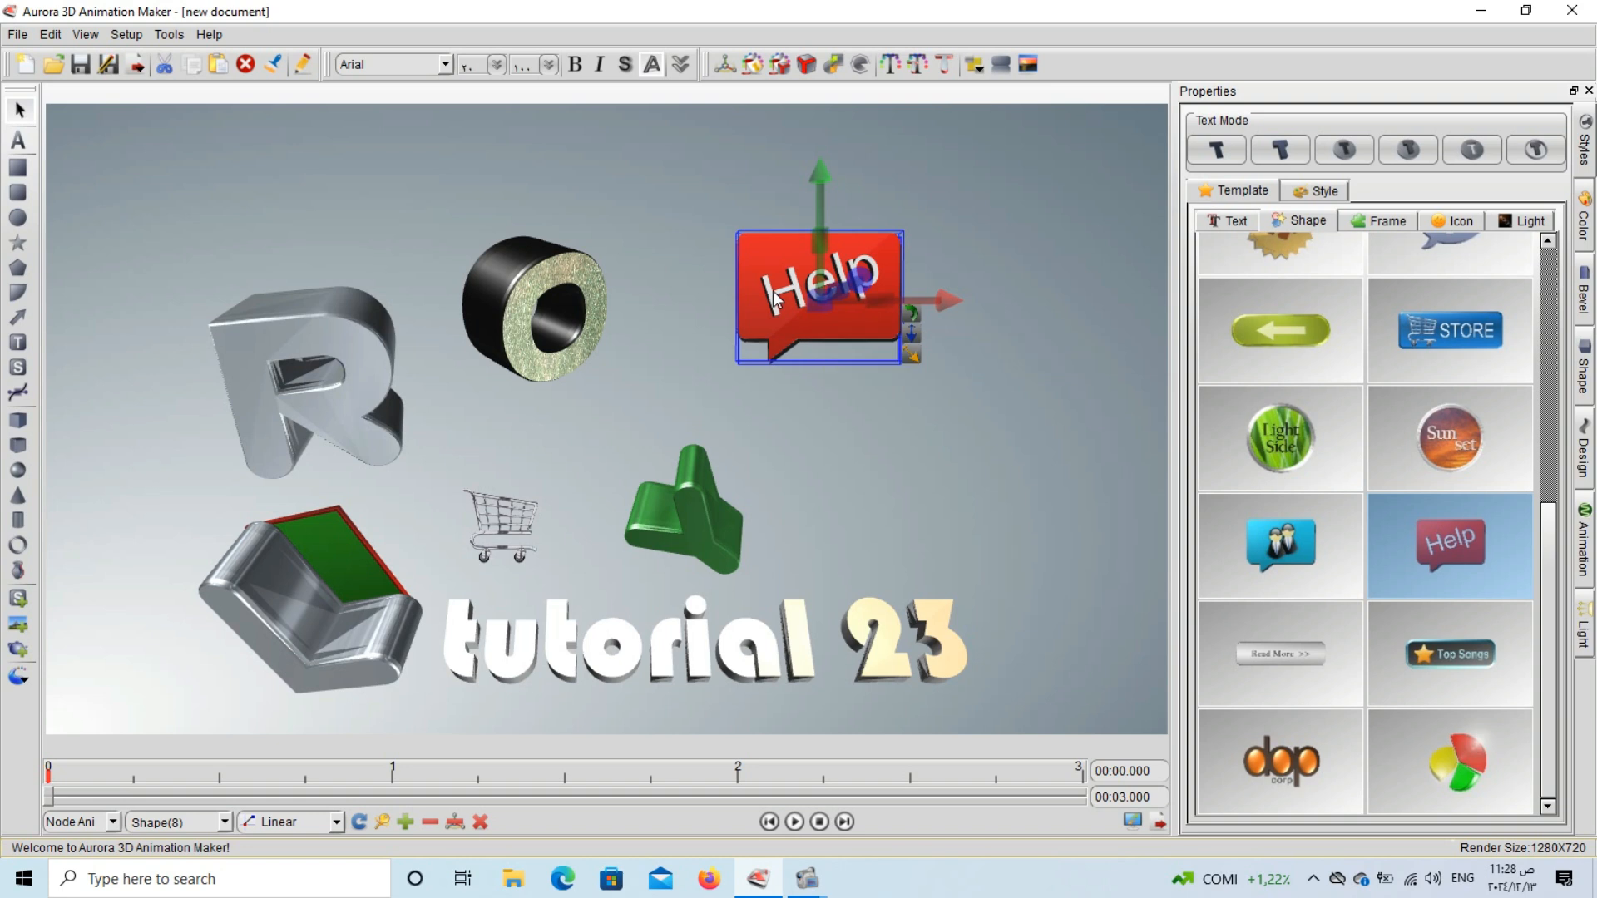
# Add the text "23" to the selected bubble of the ungrouped Help template and deselect it.
pyautogui.doubleClick(773, 291)
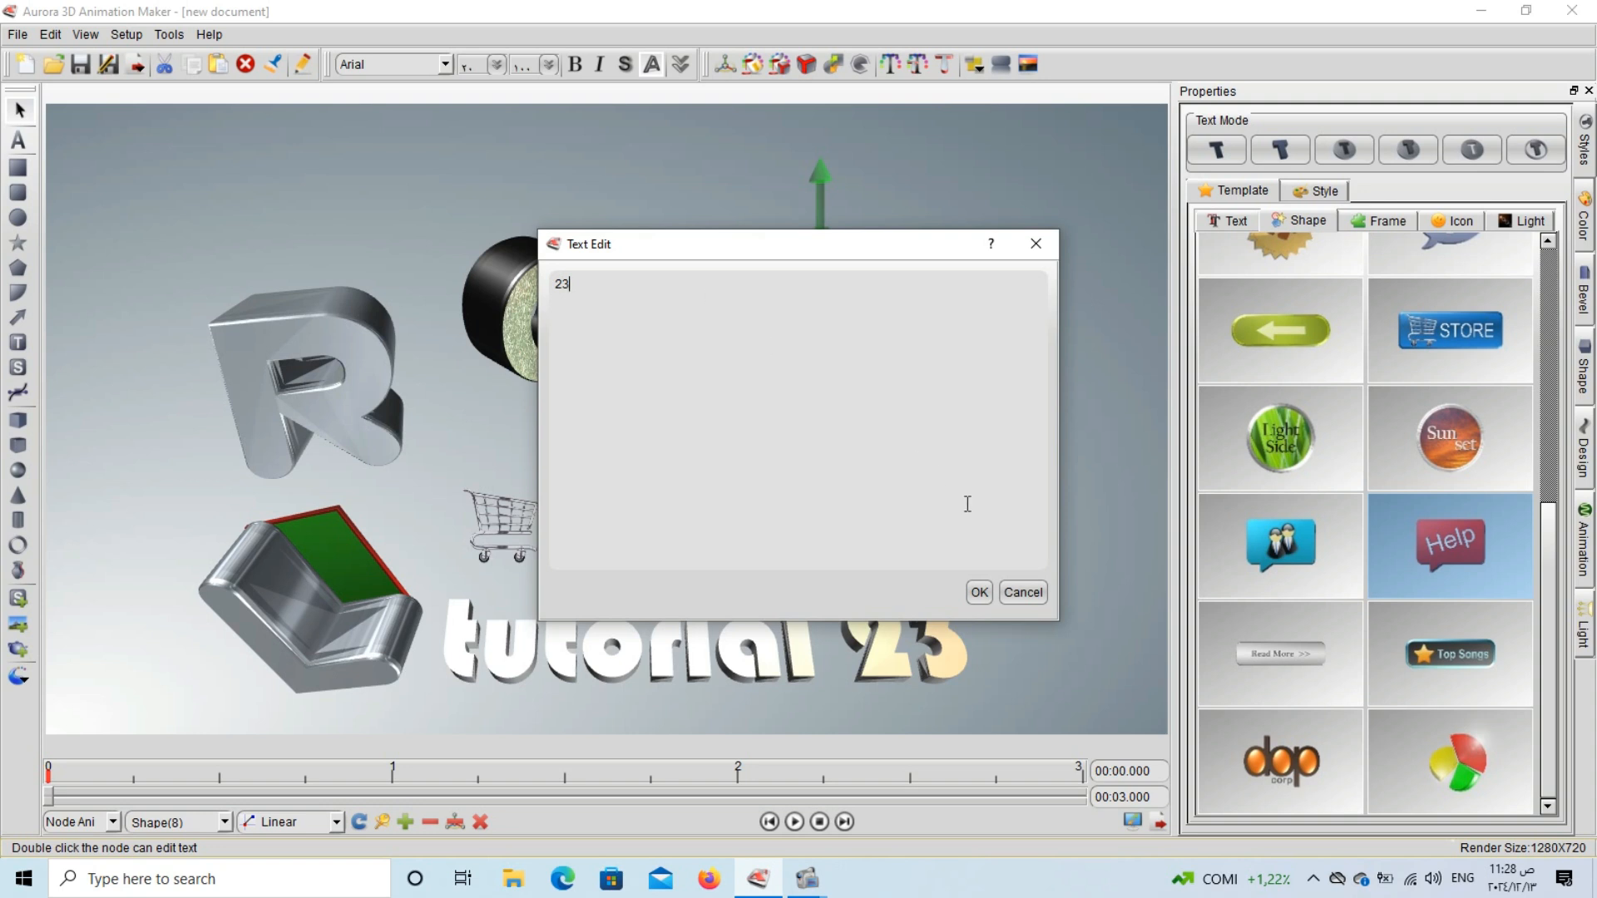
pyautogui.click(978, 592)
pyautogui.click(965, 426)
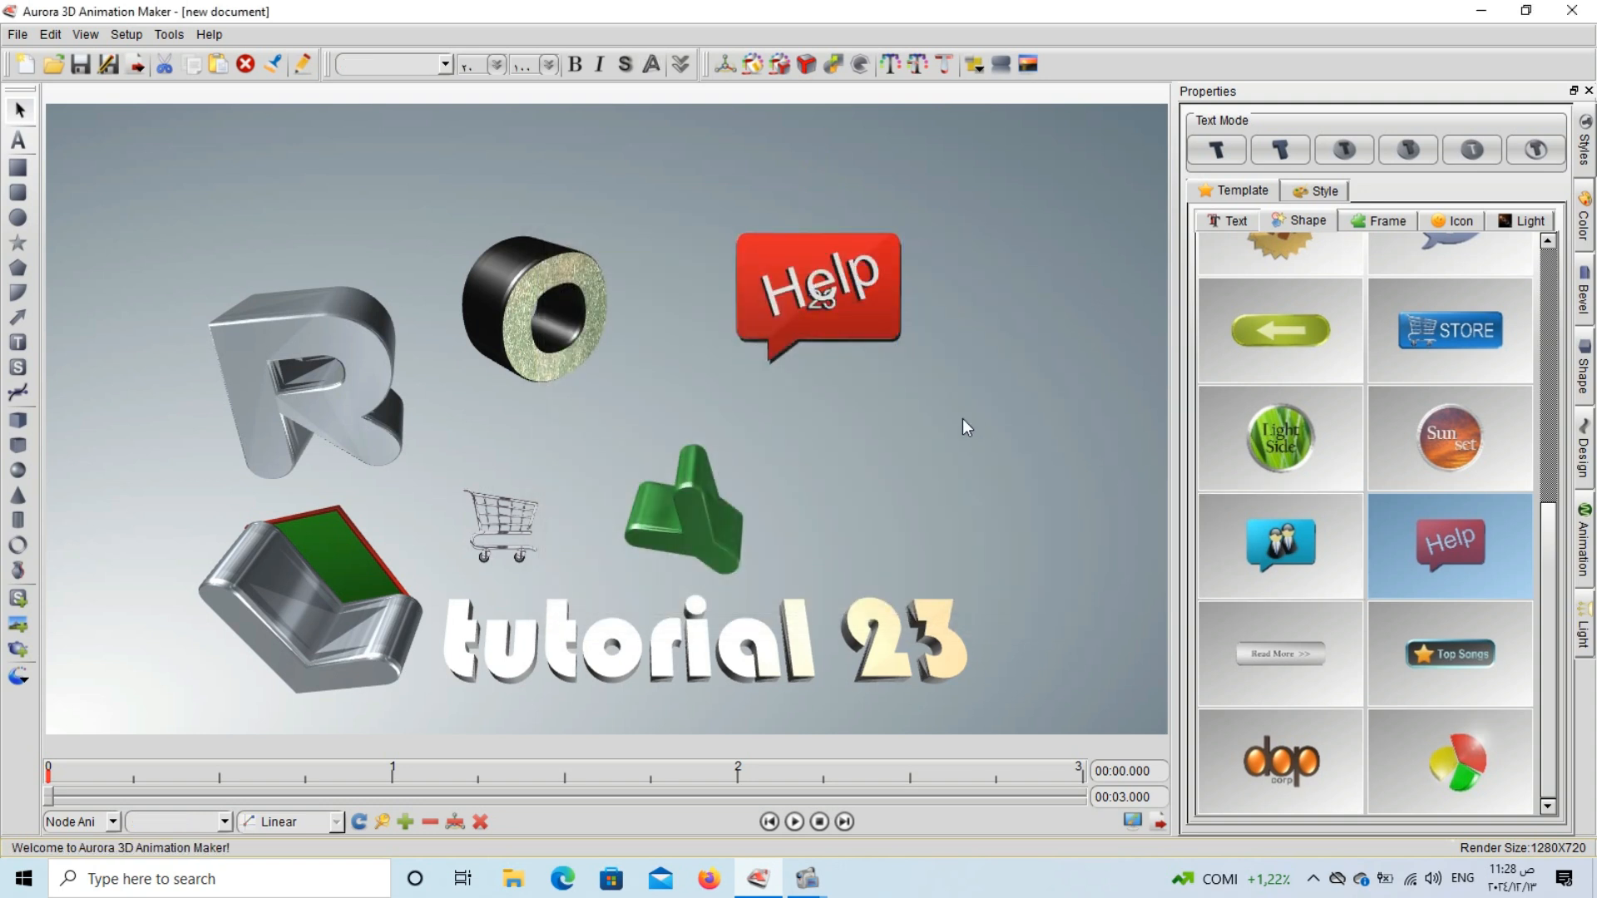
# Pull the red Help bubble off the black 23 bubble and delete it, then shift the black bubble slightly right and down.
pyautogui.moveTo(854, 338); pyautogui.dragTo(975, 454)
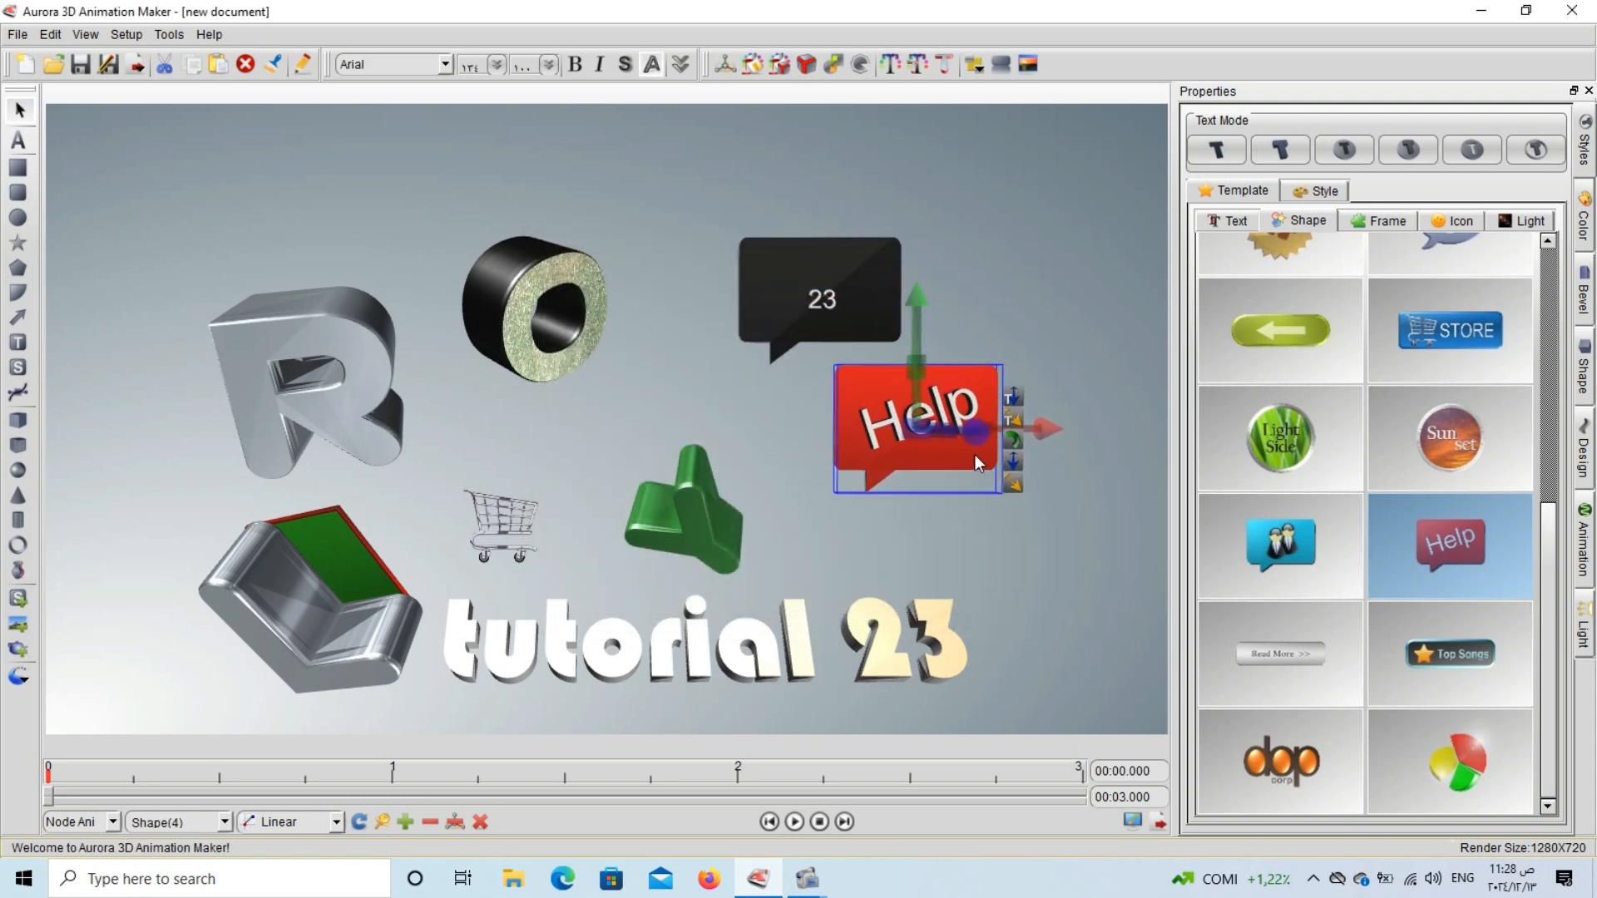
pyautogui.click(957, 292)
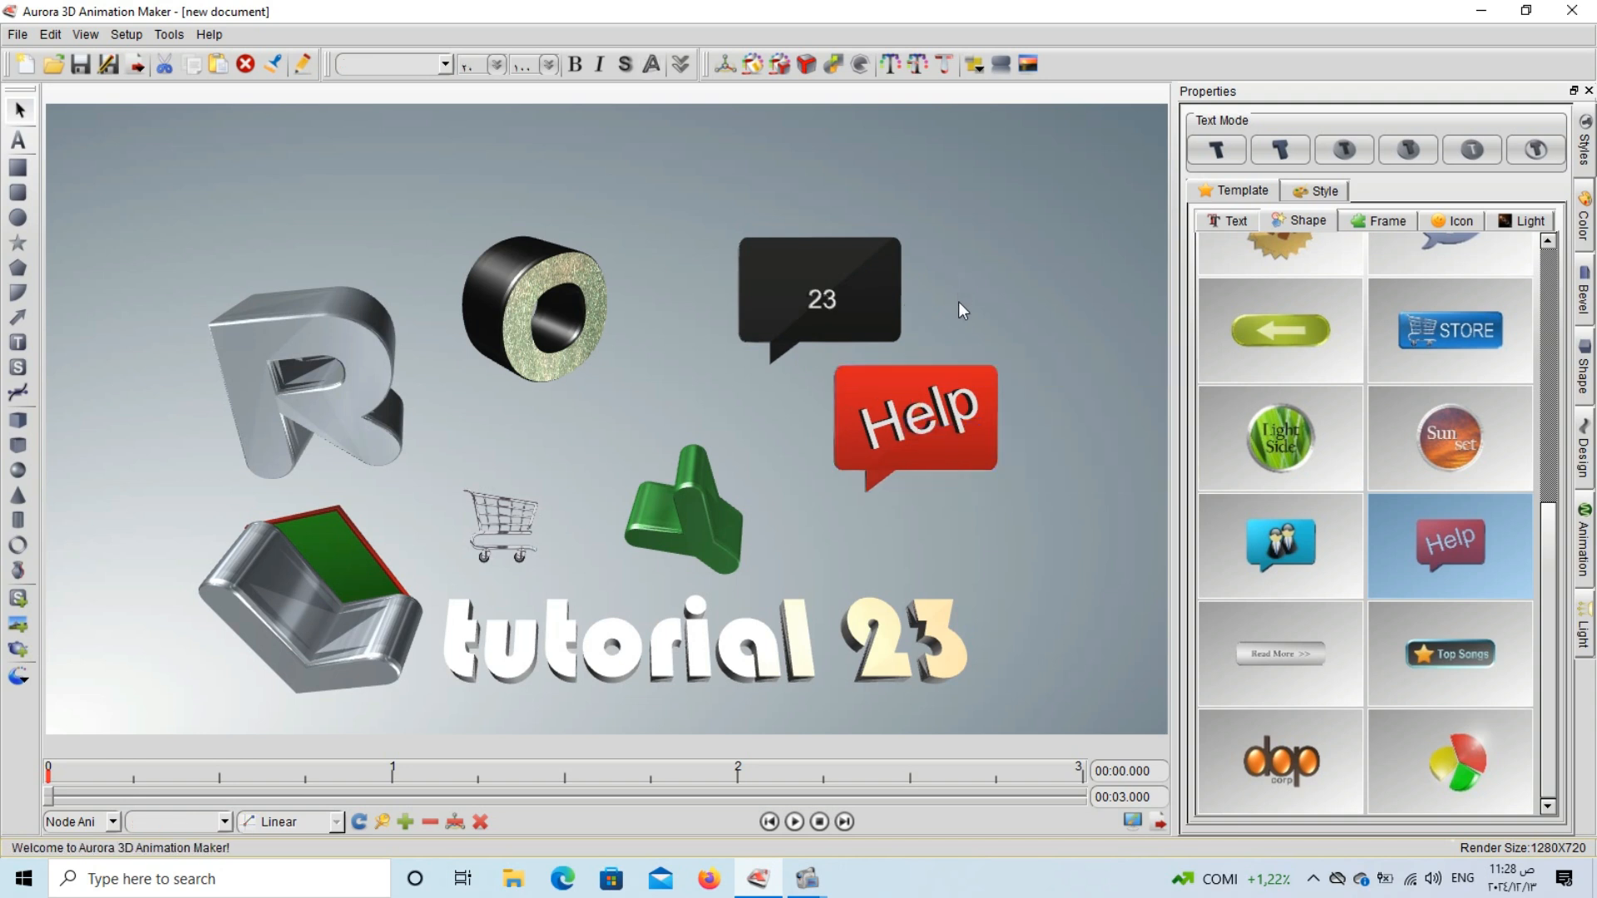
pyautogui.click(943, 384)
pyautogui.press('Delete')
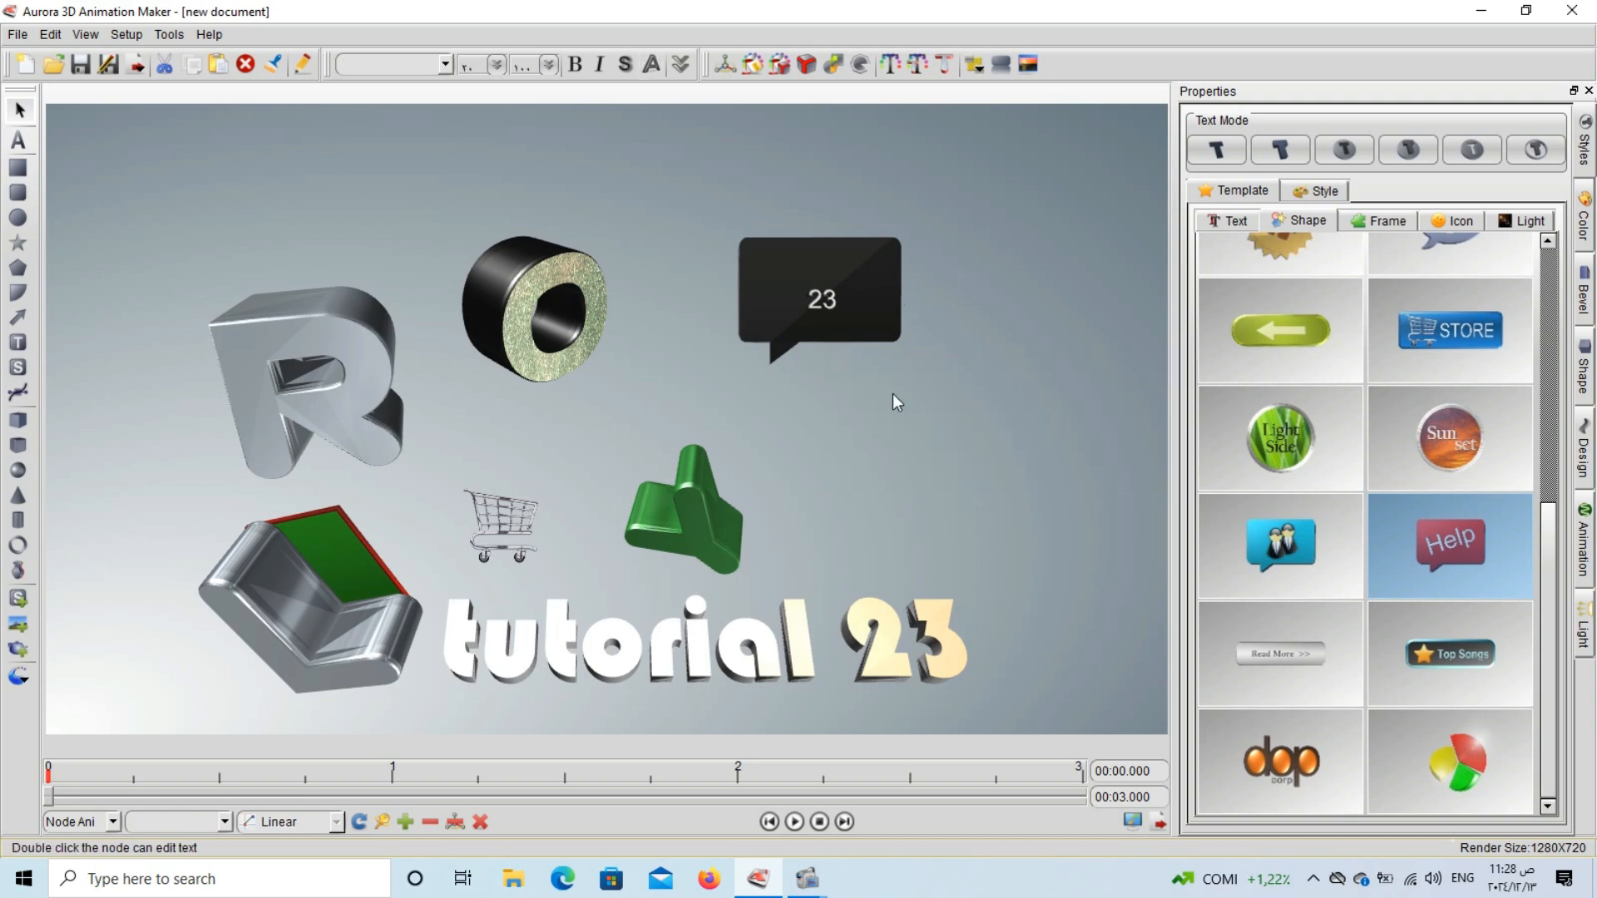
pyautogui.click(896, 347)
pyautogui.moveTo(896, 347); pyautogui.dragTo(892, 420)
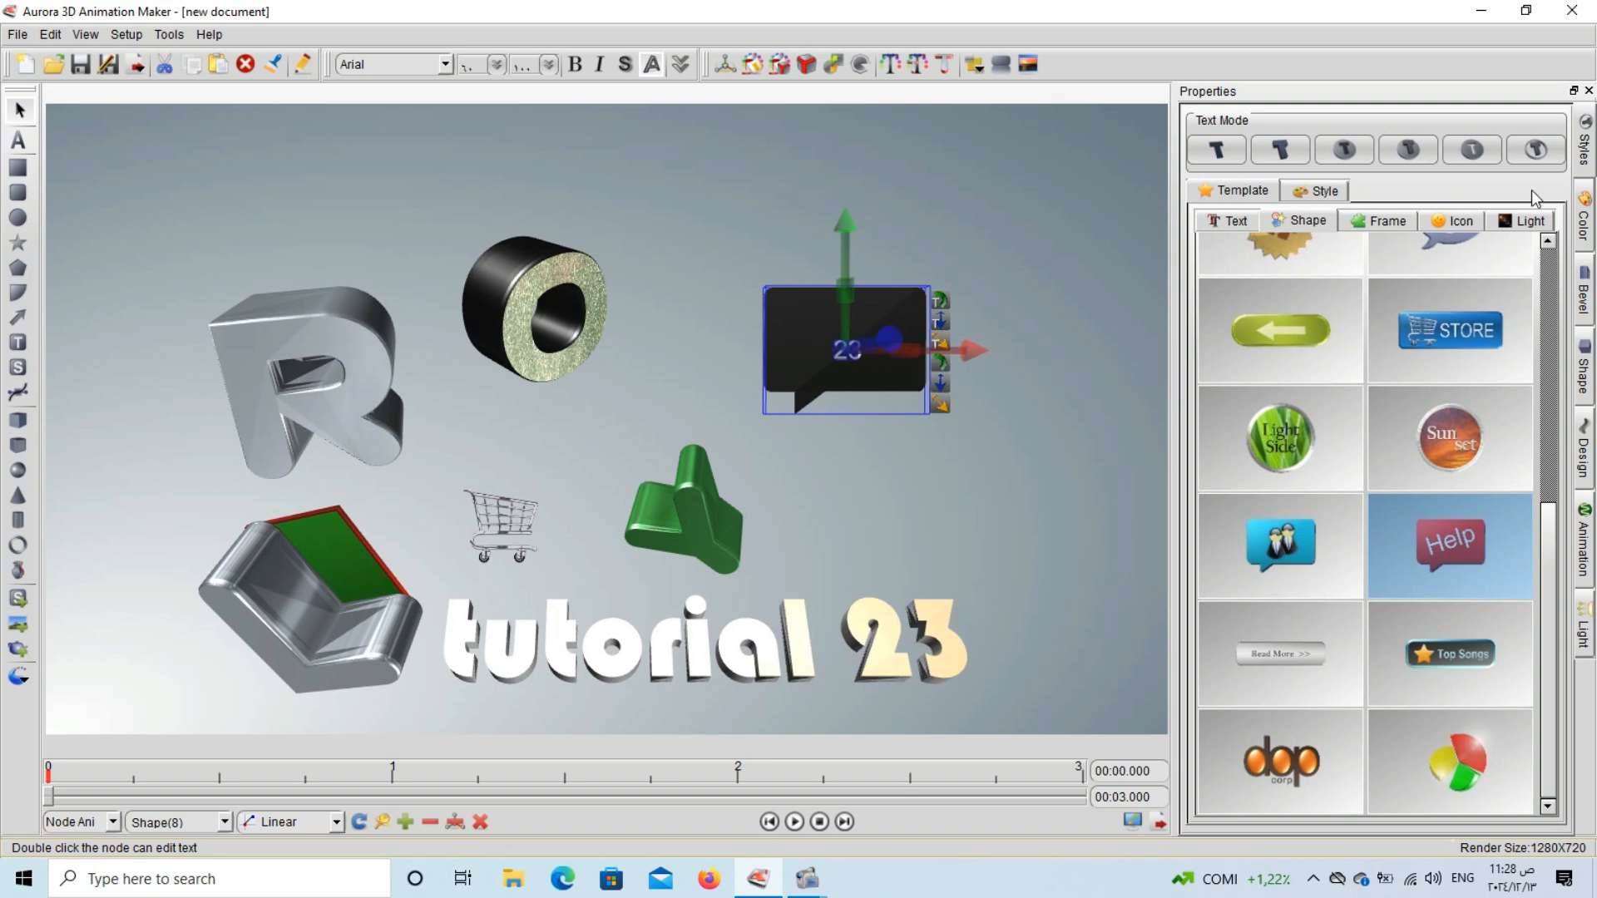
# Recolour the black bubble's side and set its front face to pale yellow.
pyautogui.click(1586, 218)
pyautogui.click(1296, 123)
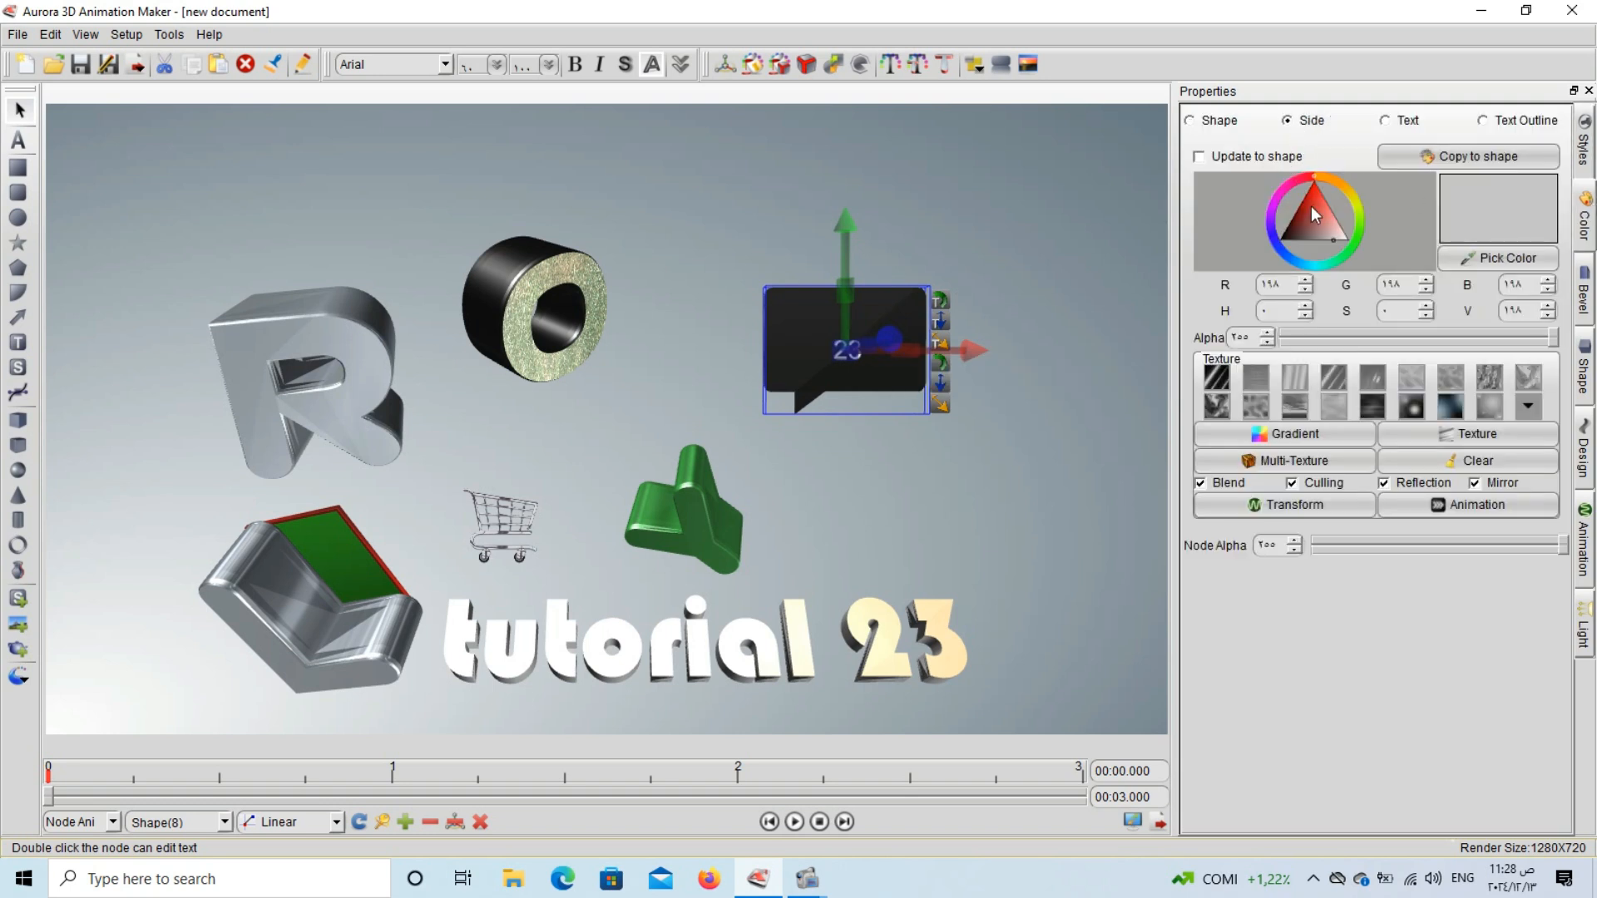
pyautogui.click(1323, 213)
pyautogui.click(1352, 198)
pyautogui.click(1218, 126)
pyautogui.moveTo(1297, 217); pyautogui.dragTo(1346, 243)
# Recolour both the face and the outline of the bubble's 23 text to yellow.
pyautogui.click(1385, 120)
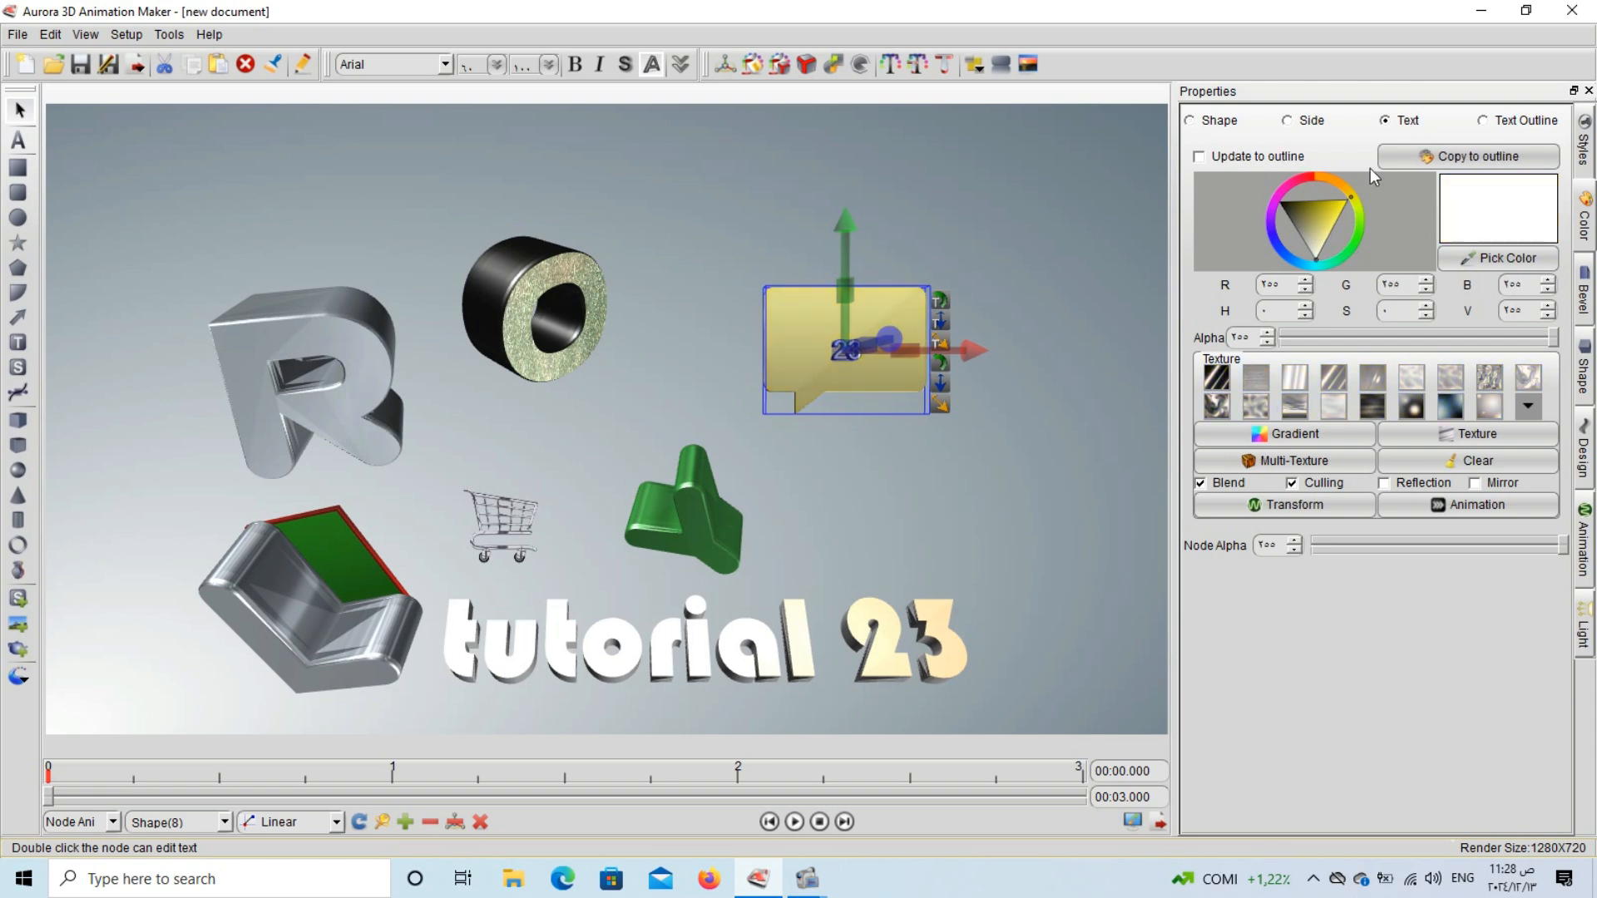
pyautogui.click(1331, 235)
pyautogui.click(1489, 123)
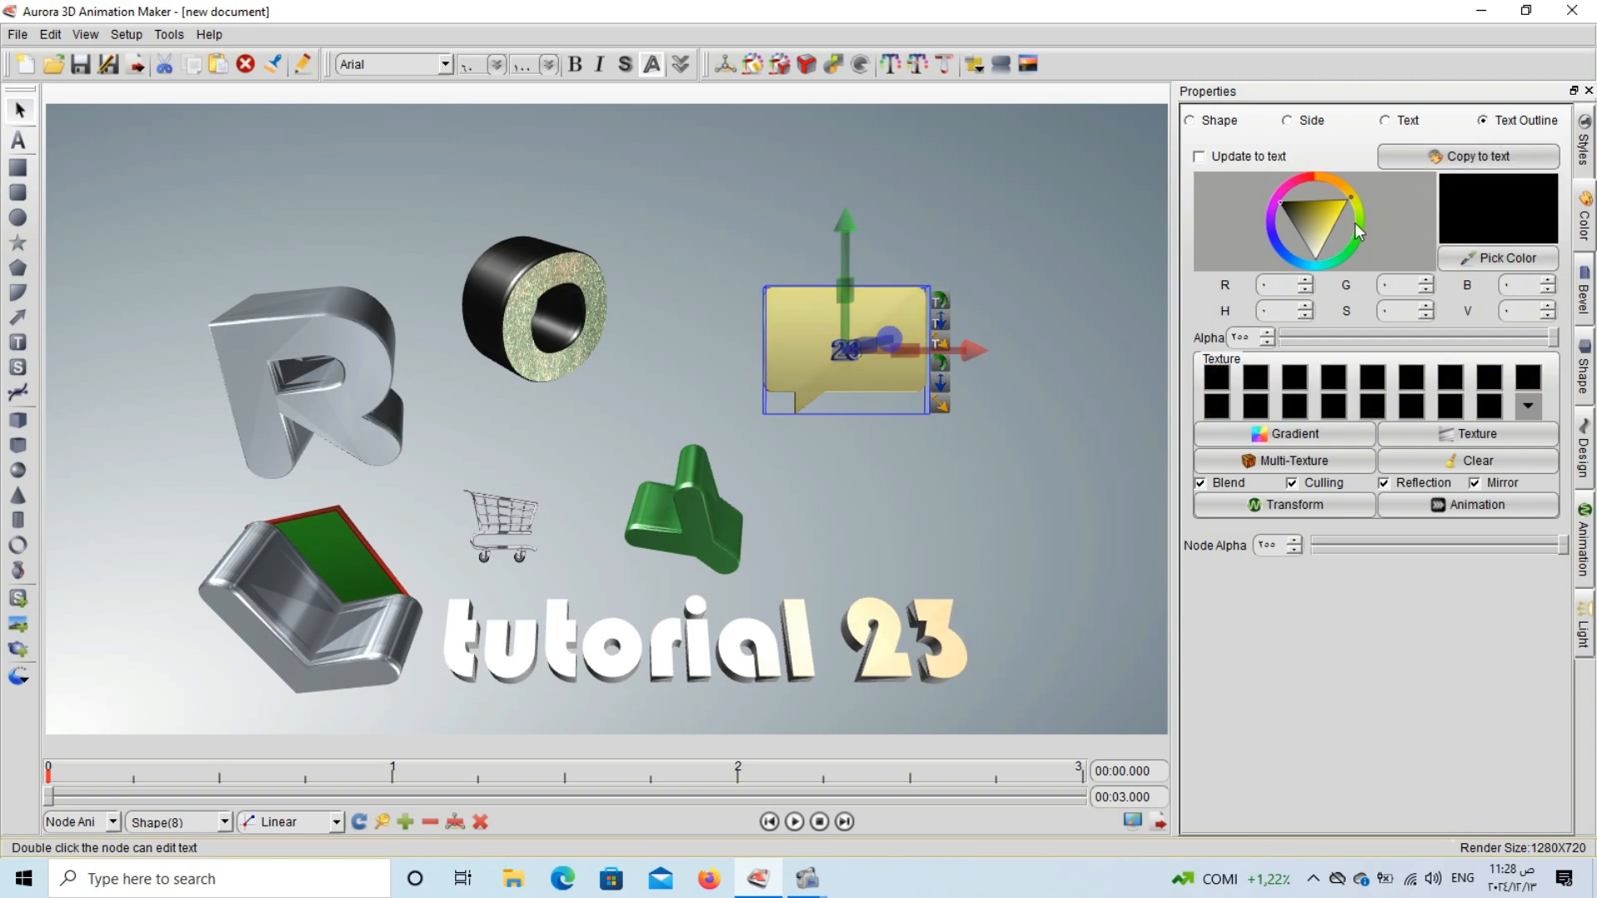
pyautogui.click(1329, 223)
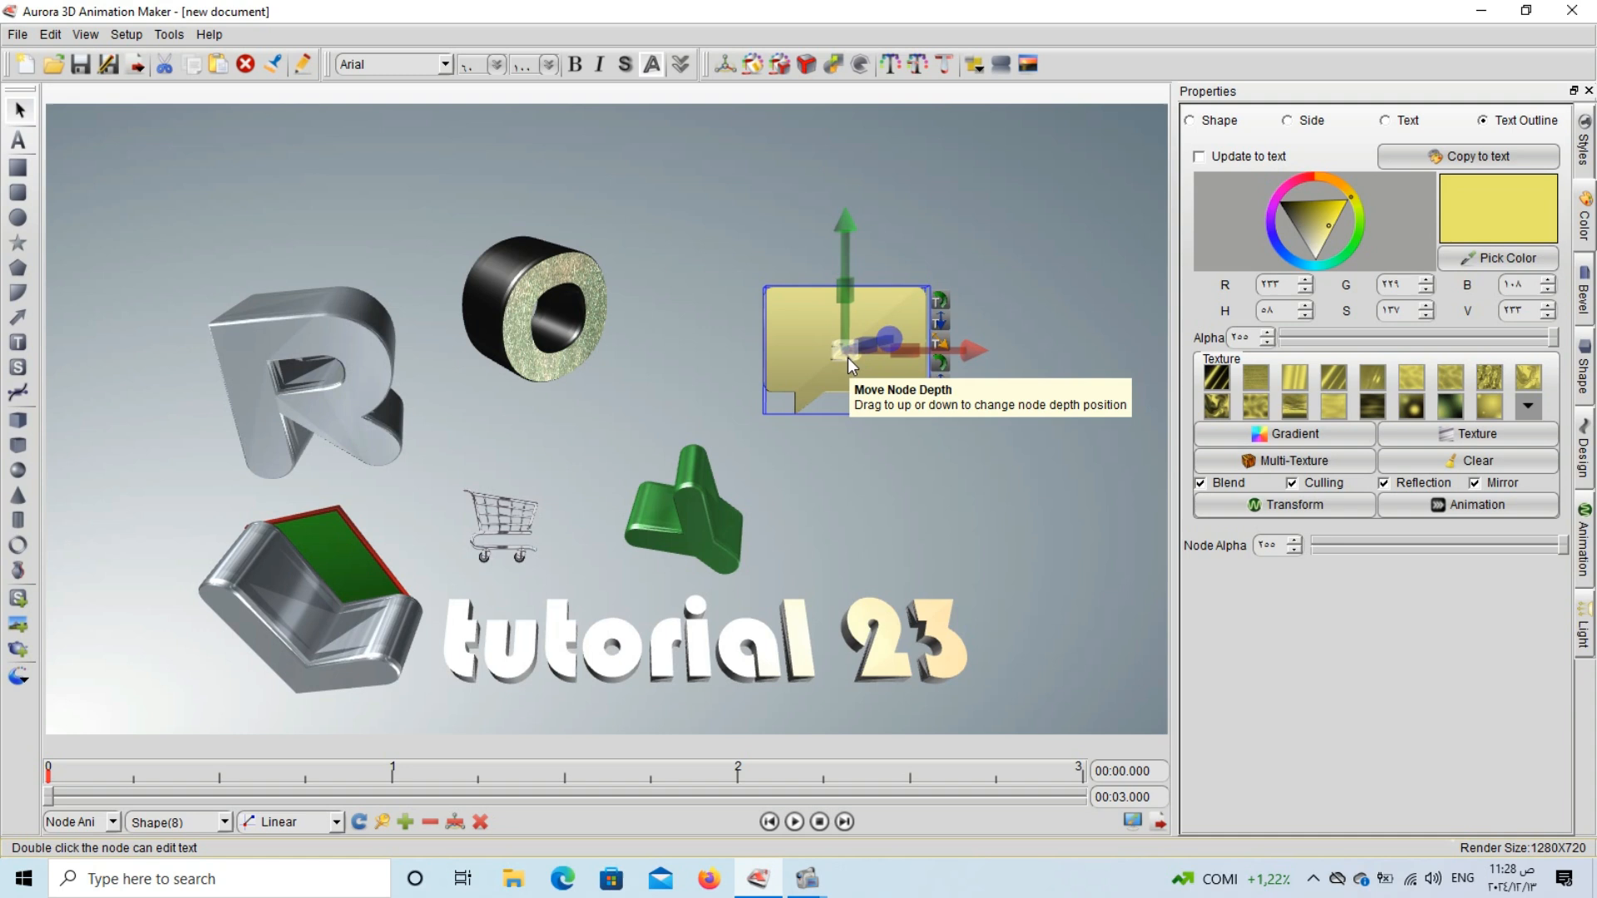
# Enlarge the 23 speech bubble and widen its bevelled rim.
pyautogui.moveTo(846, 358); pyautogui.dragTo(784, 379)
pyautogui.moveTo(1070, 360); pyautogui.dragTo(1090, 435)
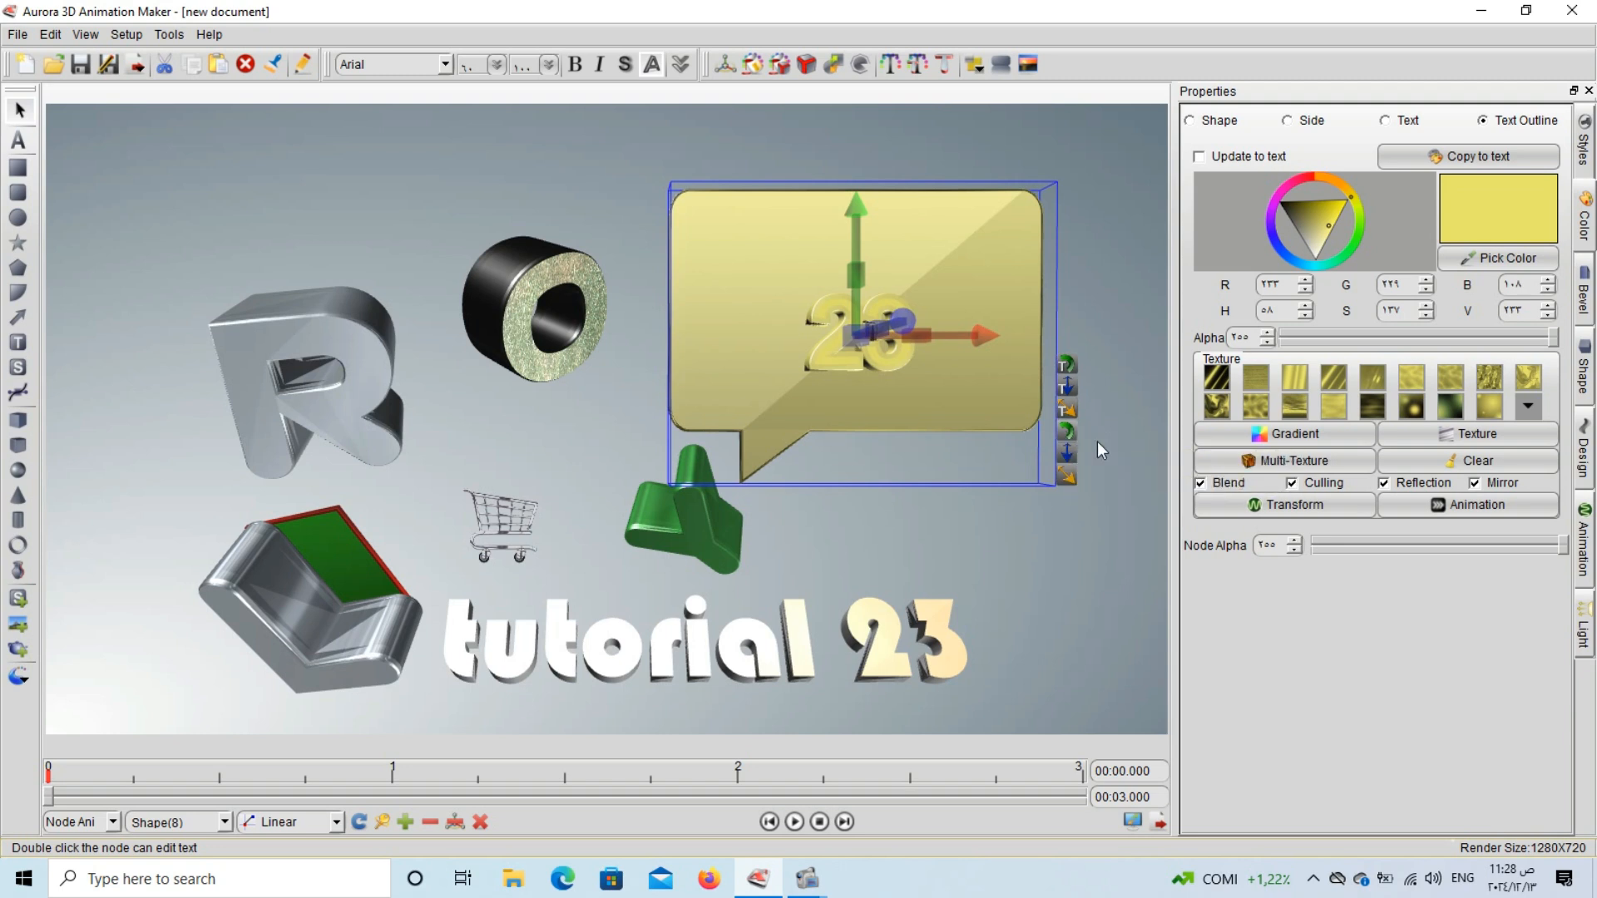
pyautogui.click(1048, 429)
pyautogui.click(1045, 428)
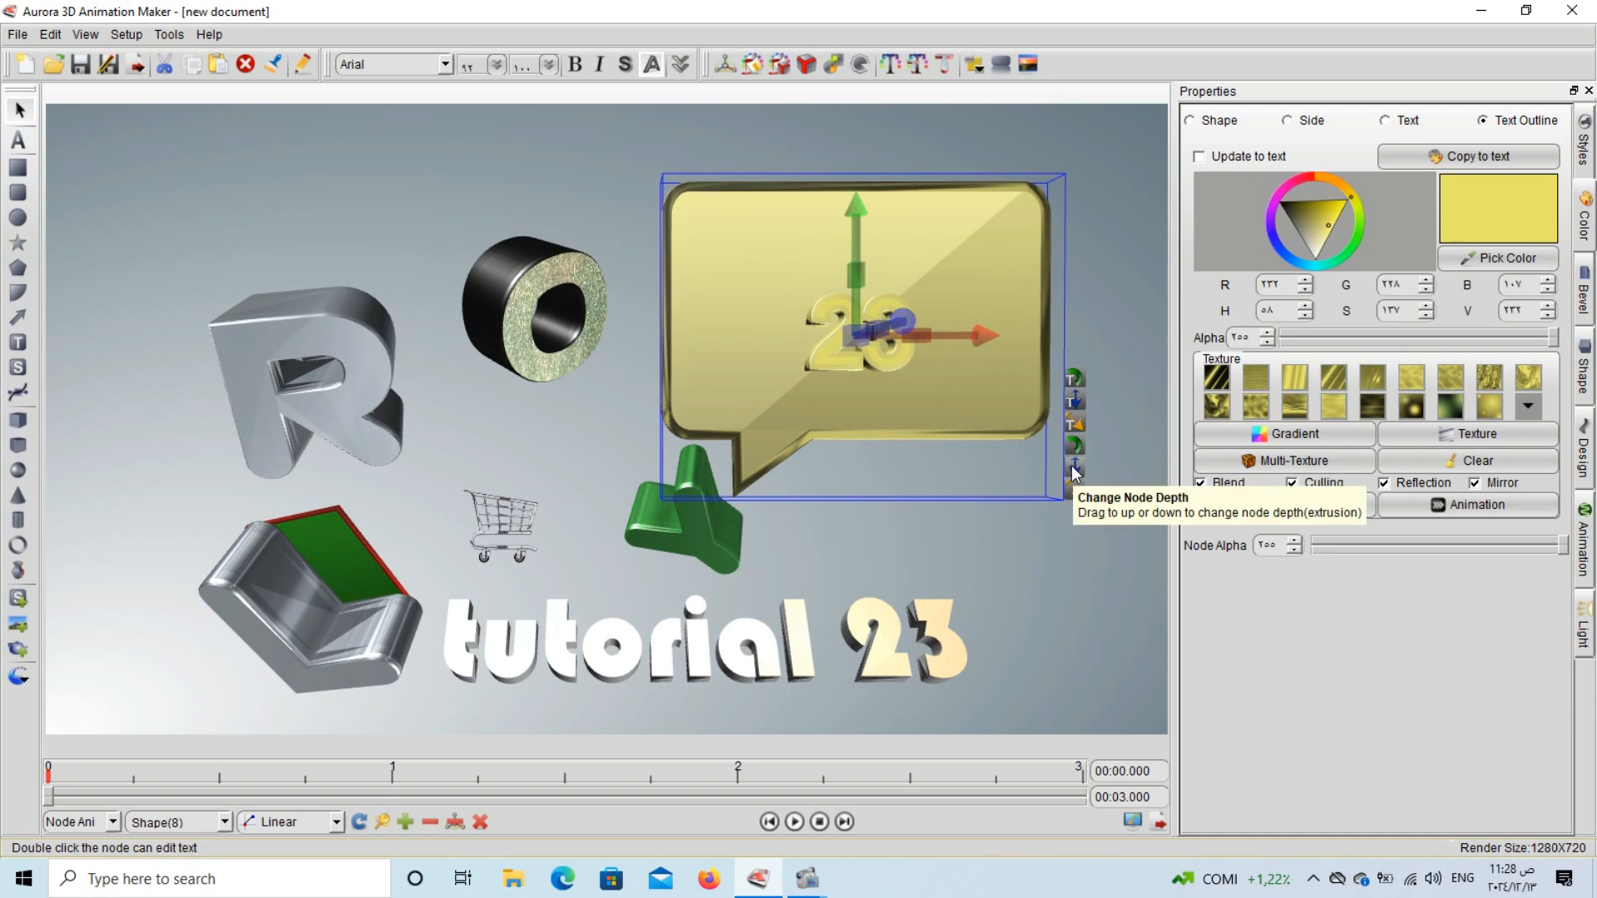
pyautogui.moveTo(1071, 466); pyautogui.dragTo(1086, 470)
pyautogui.moveTo(1076, 500); pyautogui.dragTo(1104, 504)
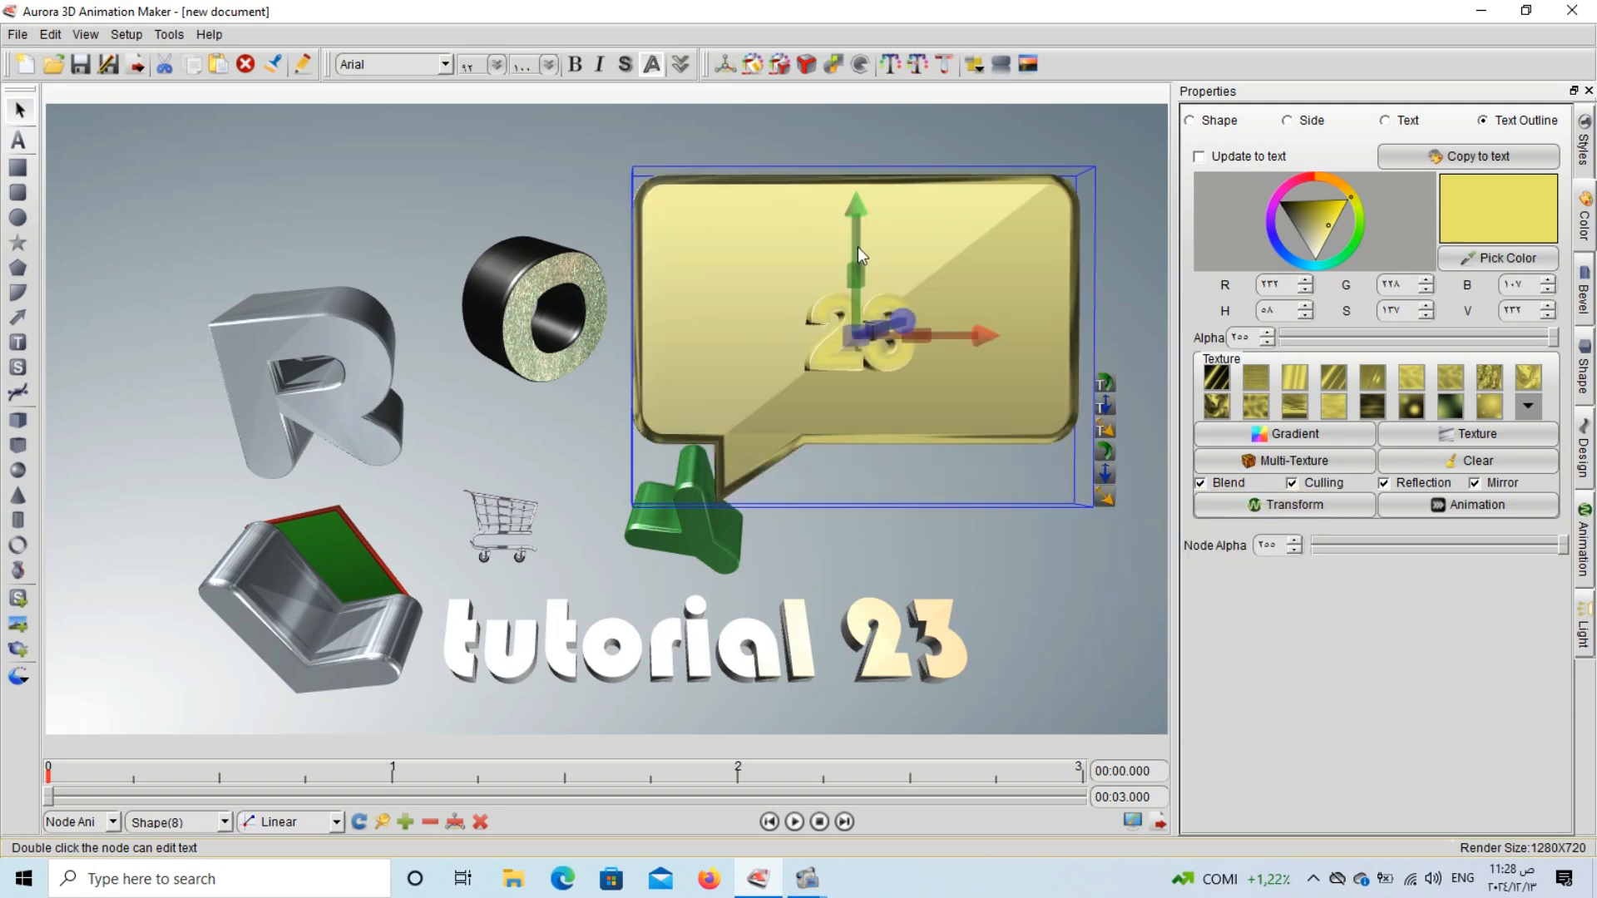
# Rotate the speech bubble sideways around its vertical axis and recolour its side bright green.
pyautogui.moveTo(853, 239); pyautogui.dragTo(736, 233)
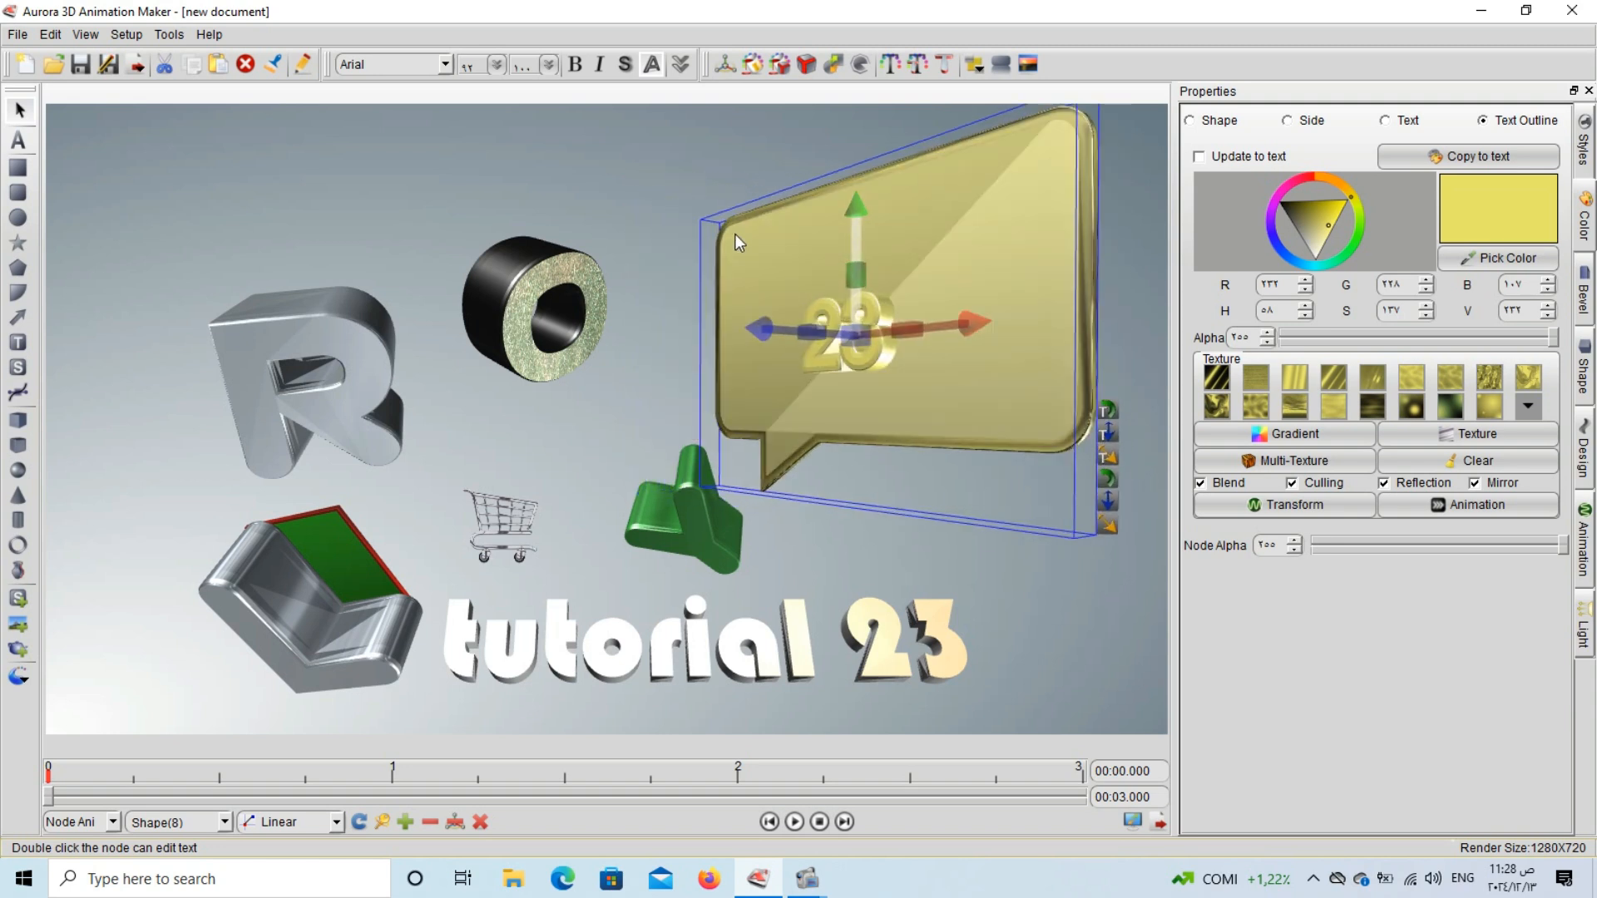
pyautogui.click(1312, 122)
pyautogui.moveTo(1330, 219)
pyautogui.mouseDown()
pyautogui.moveTo(1351, 241)
pyautogui.moveTo(1336, 229)
pyautogui.mouseUp()
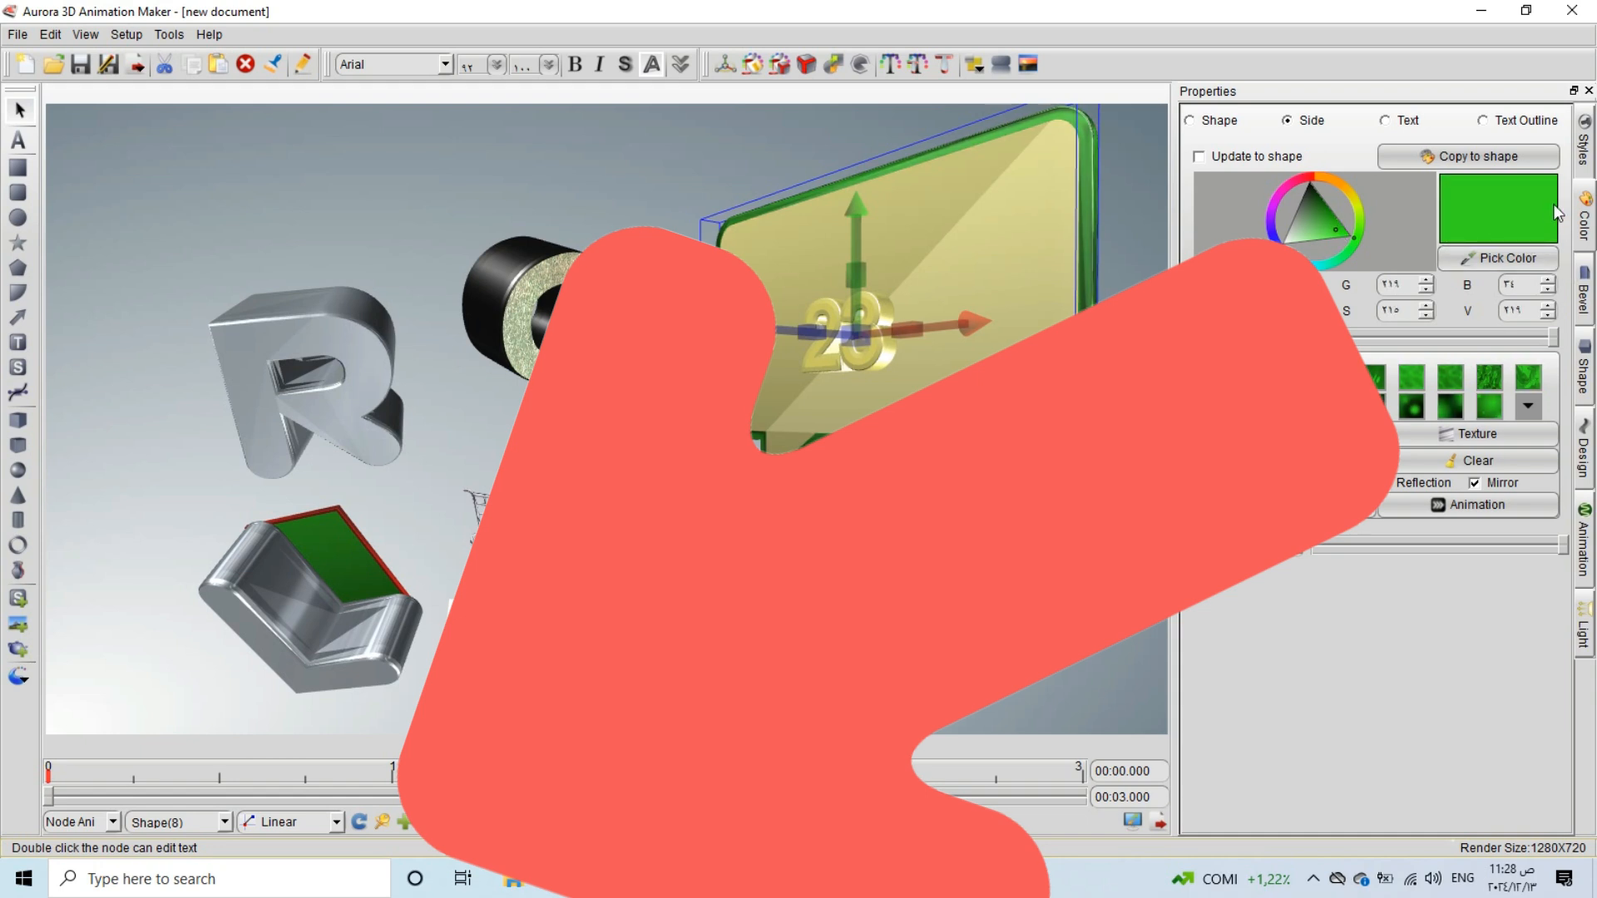
# Try the different text modes in turn on the green-edged 23 bubble.
pyautogui.click(1586, 151)
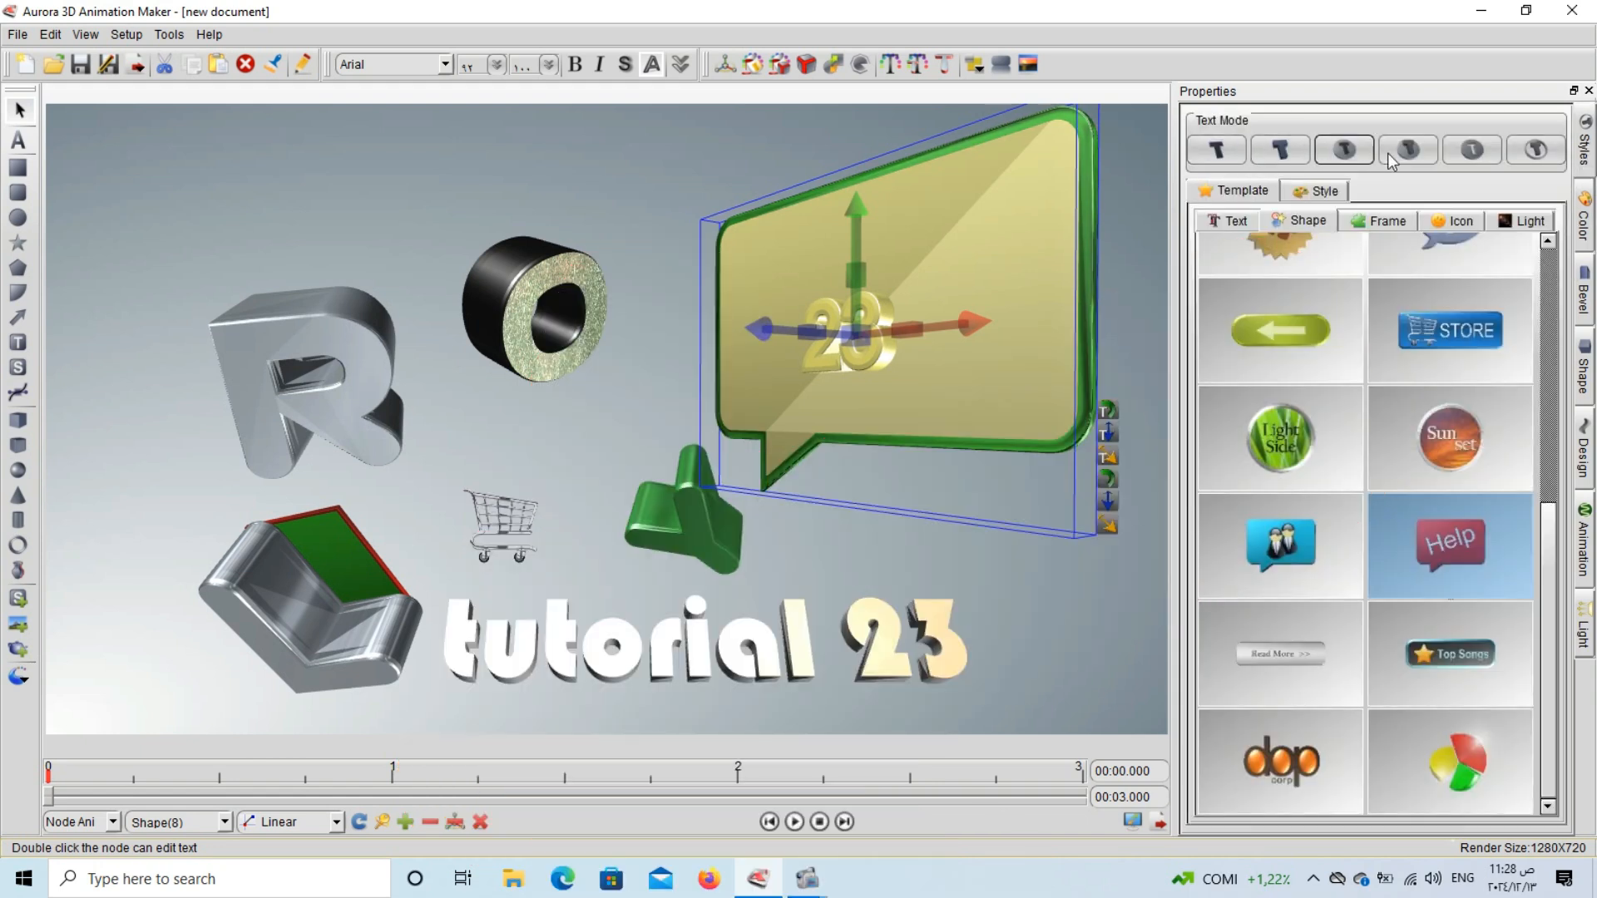
pyautogui.click(1237, 154)
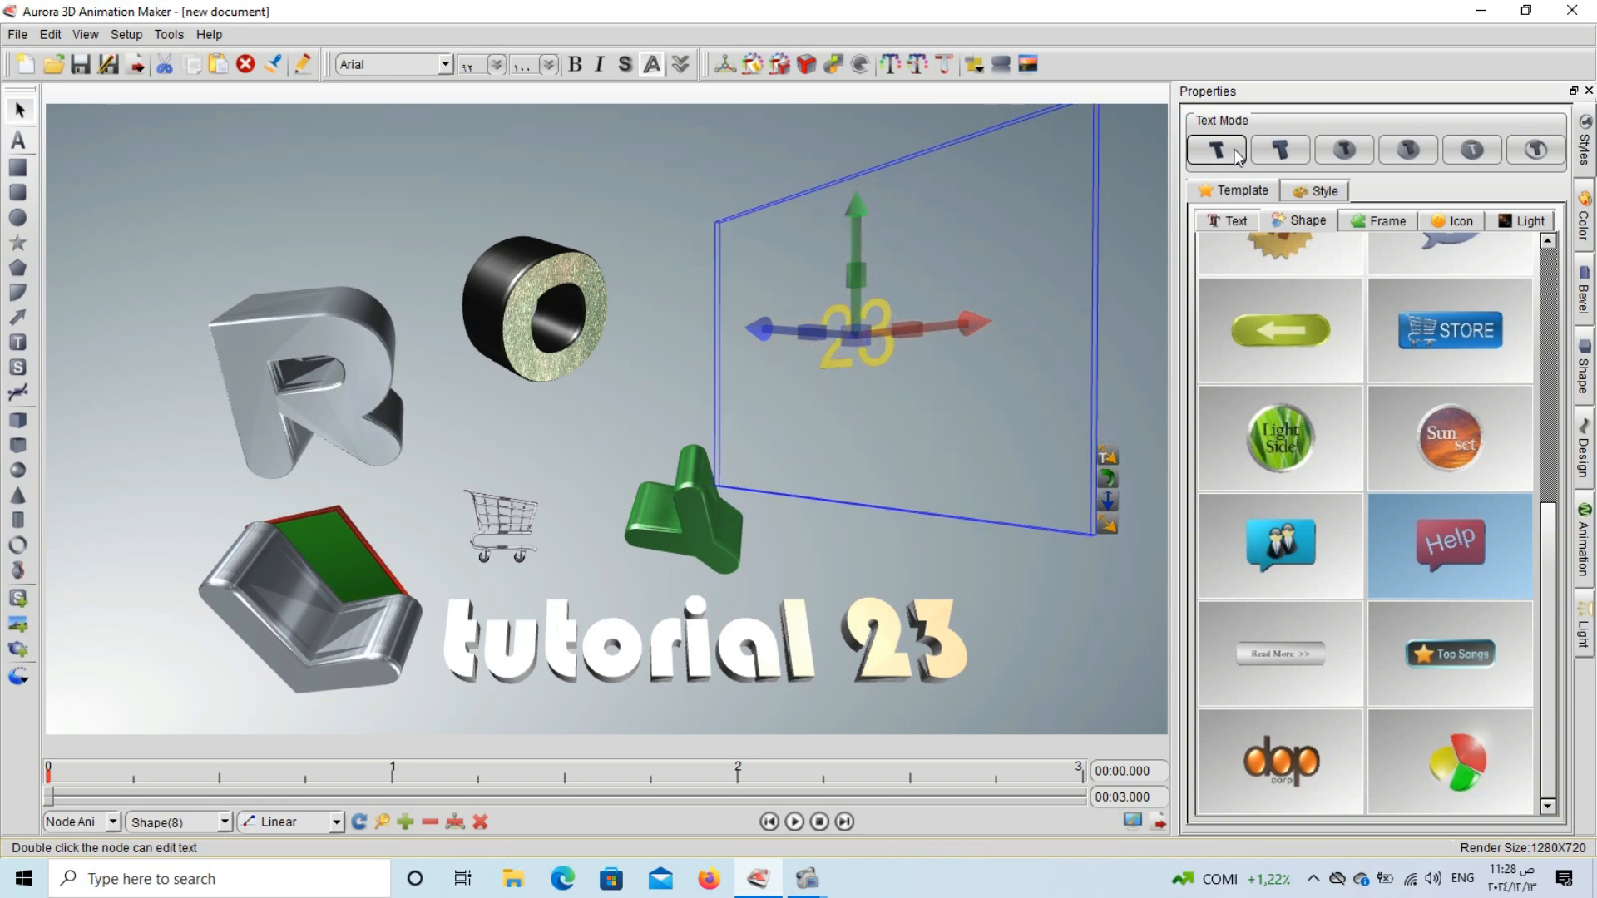
pyautogui.click(1345, 150)
pyautogui.click(1364, 149)
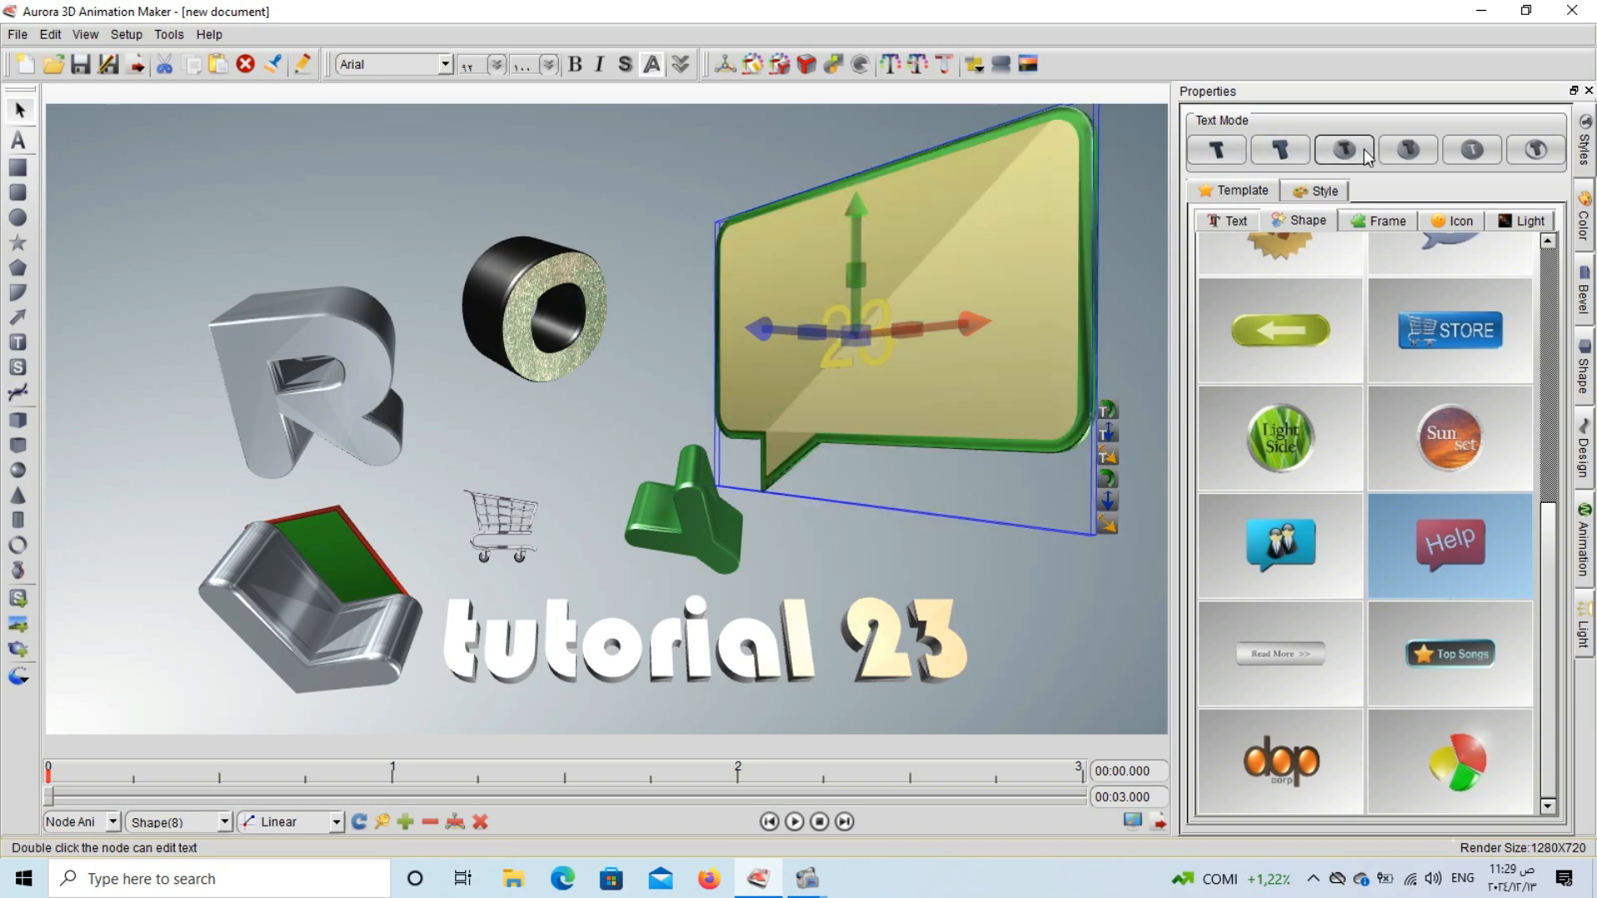
pyautogui.click(1421, 147)
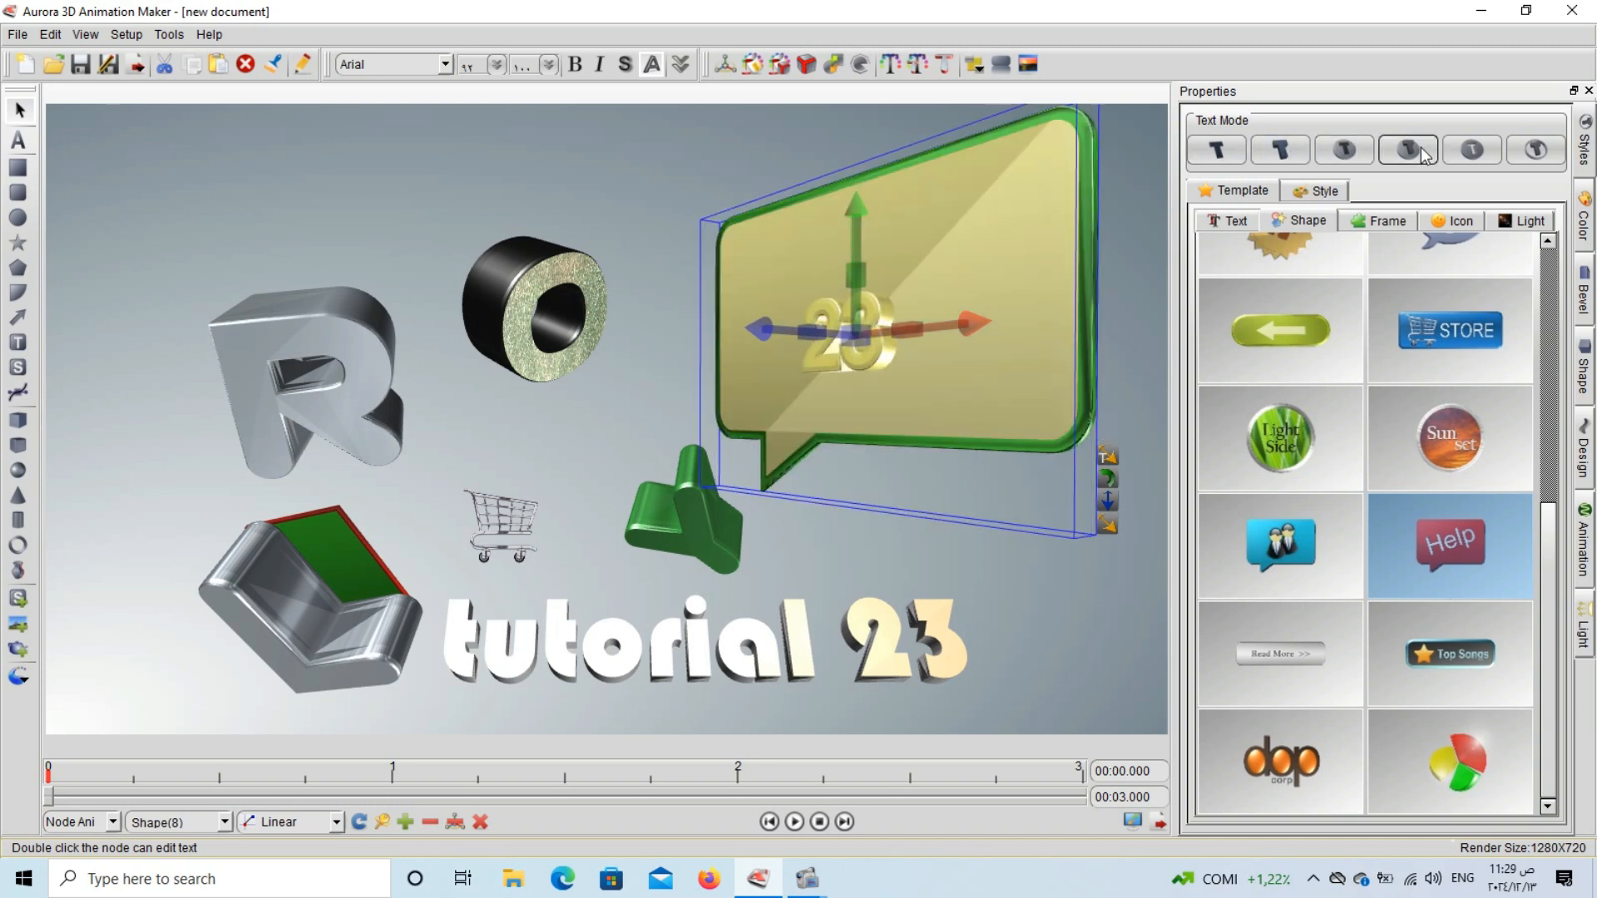
pyautogui.click(1470, 146)
pyautogui.click(1515, 153)
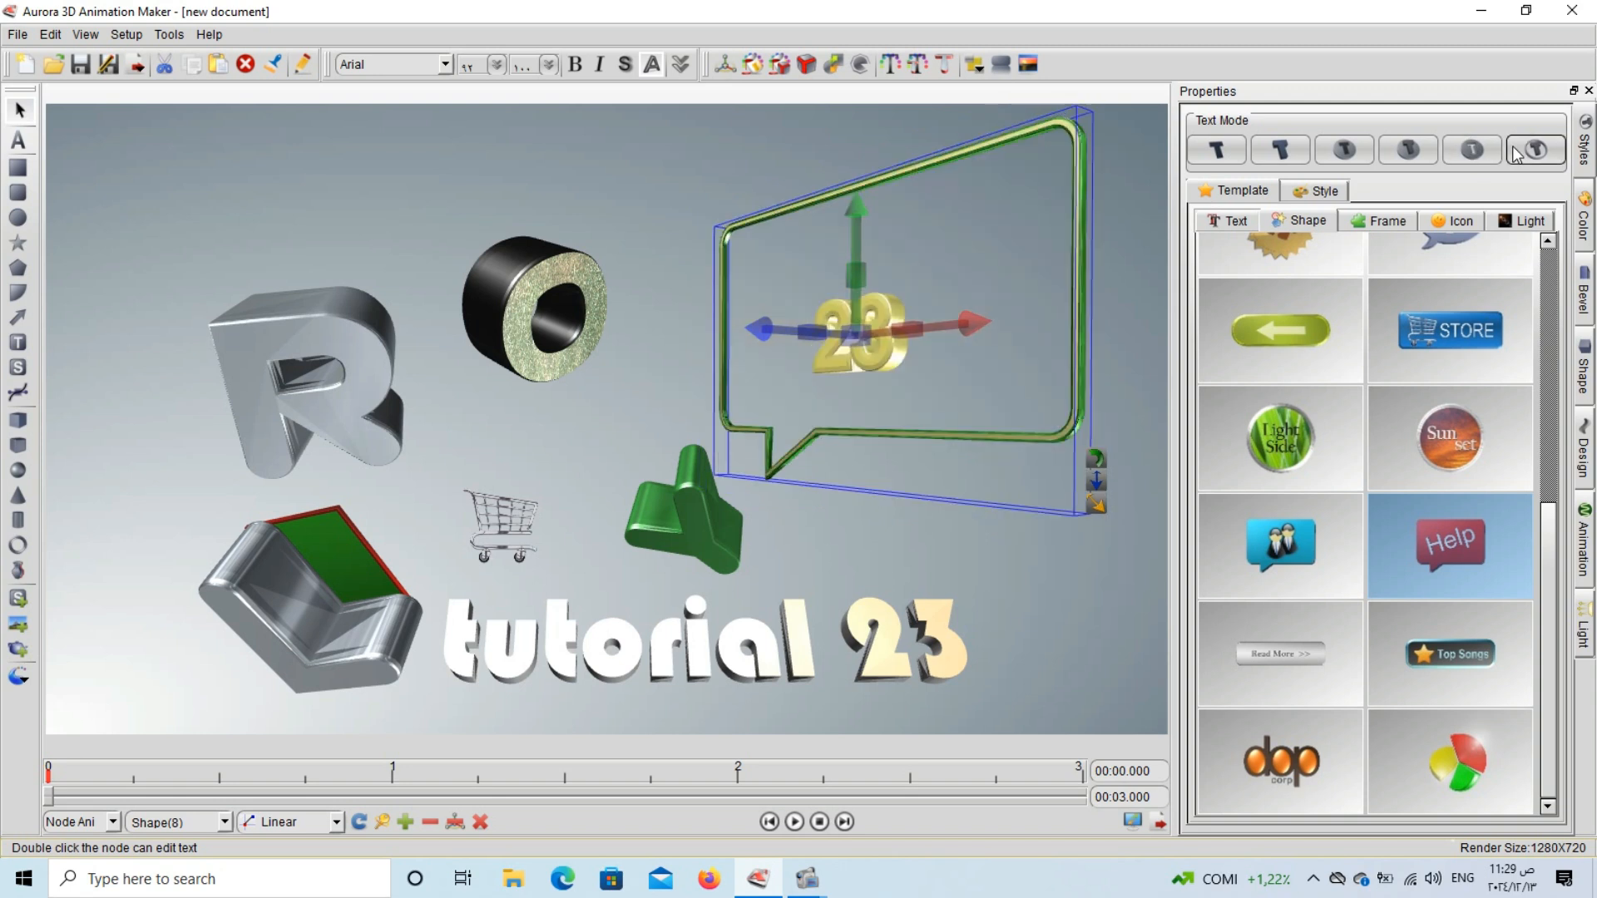
pyautogui.click(1490, 150)
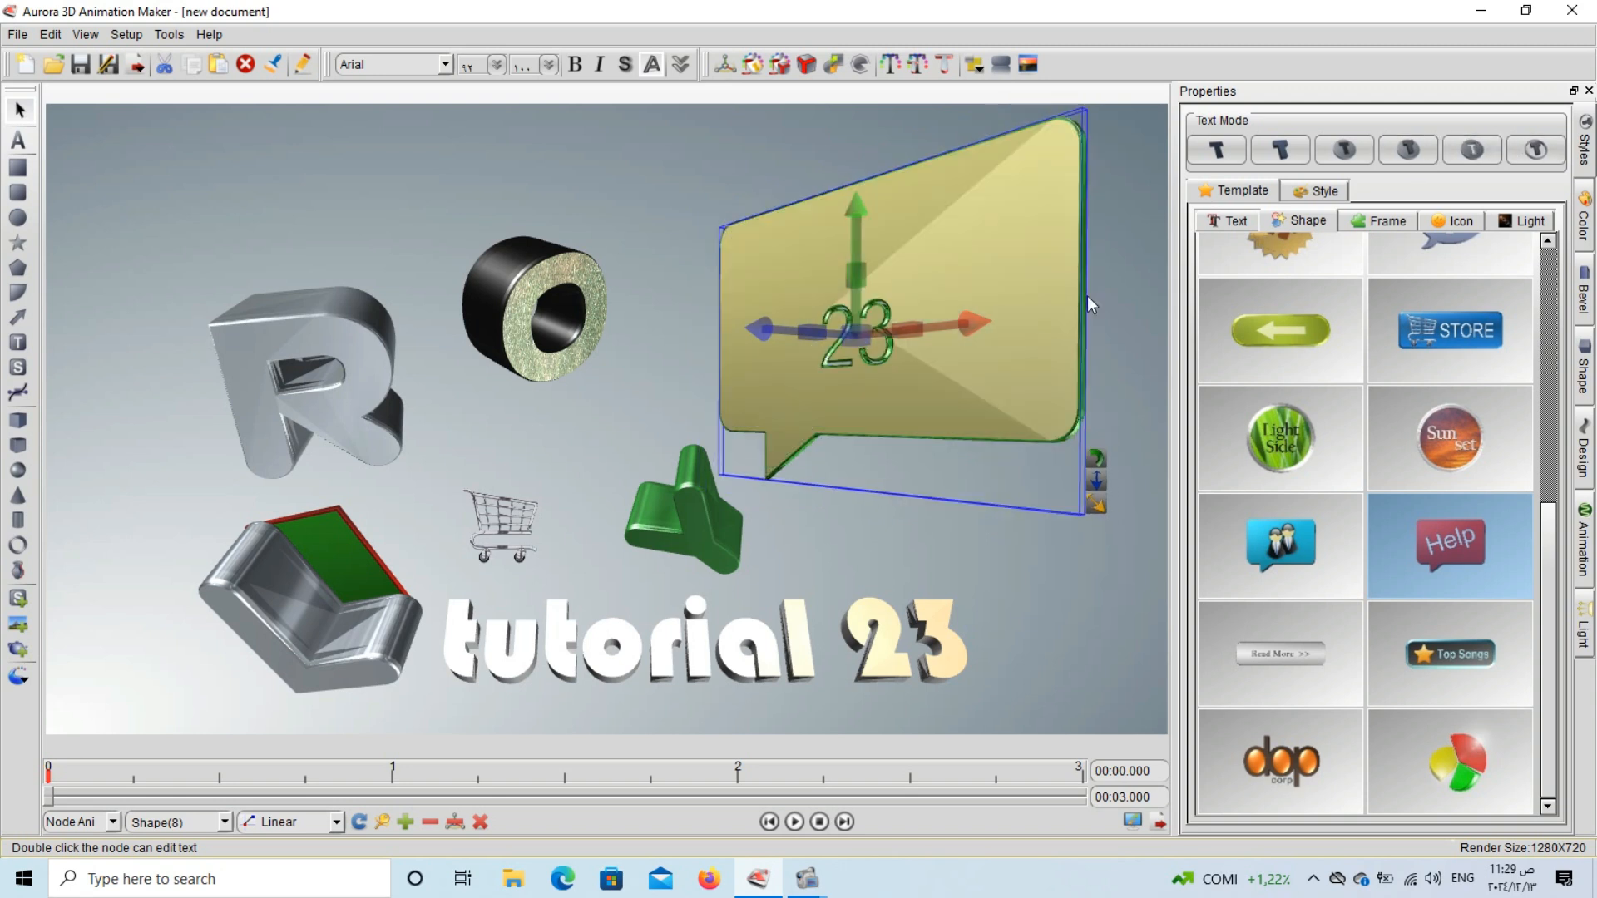
# Move the 23 bubble slightly up and switch its text mode to solid text inside a hollow frame.
pyautogui.click(1091, 284)
pyautogui.moveTo(904, 333)
pyautogui.mouseDown()
pyautogui.moveTo(941, 362)
pyautogui.moveTo(901, 342)
pyautogui.moveTo(908, 320)
pyautogui.mouseUp()
pyautogui.click(1533, 152)
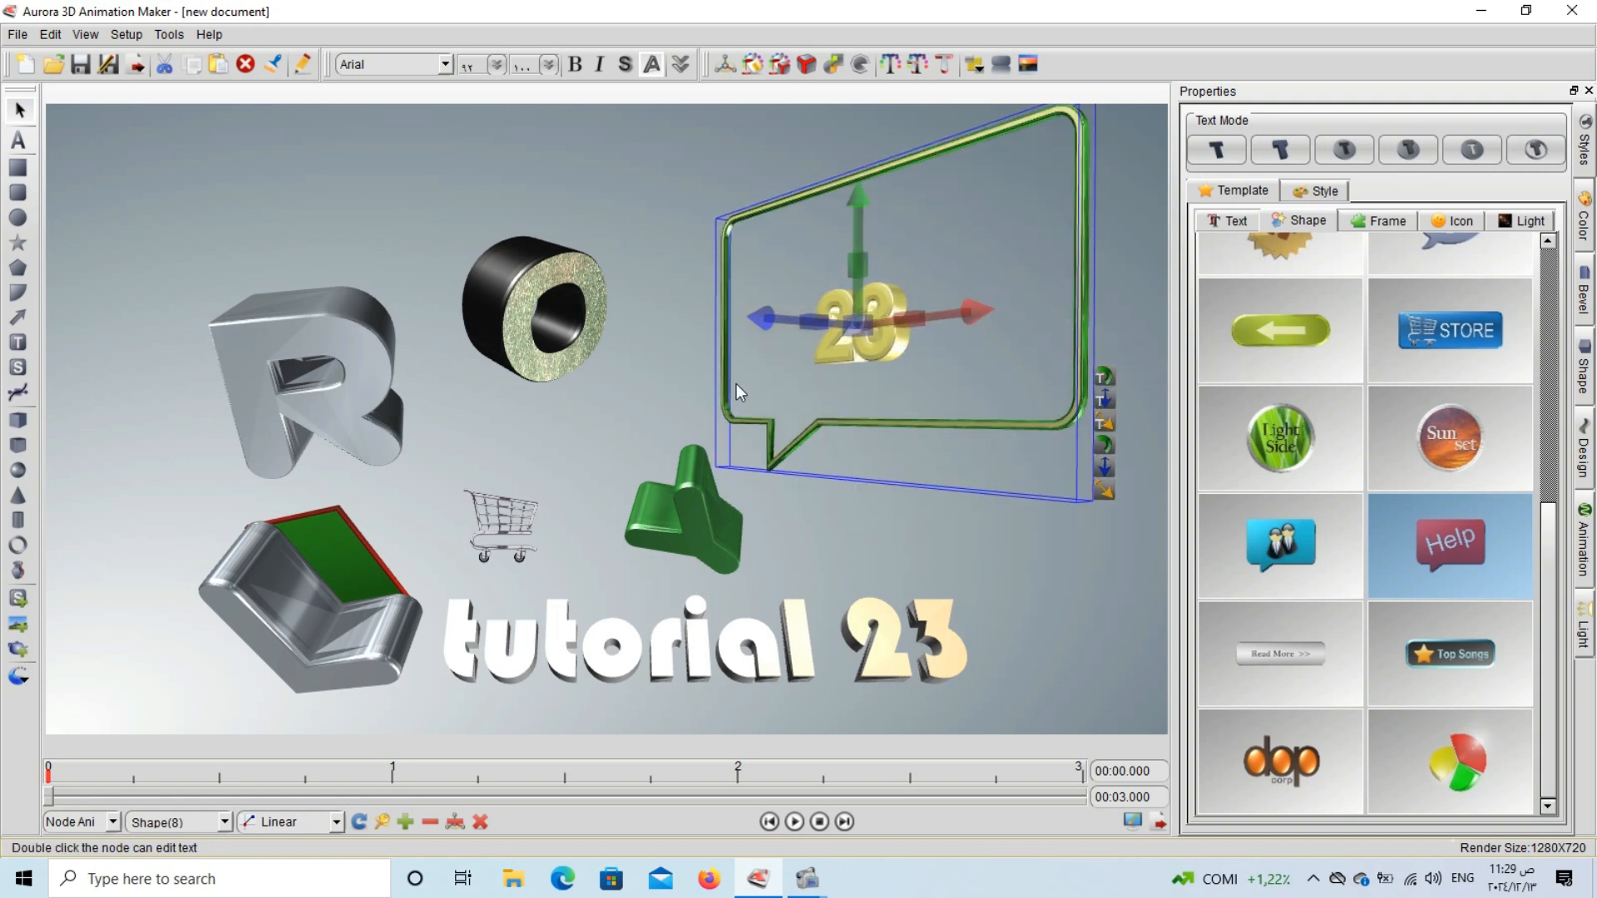
# Compare all six text modes on the bubble again, finishing with solid text in a hollow frame, and deselect it.
pyautogui.click(1221, 146)
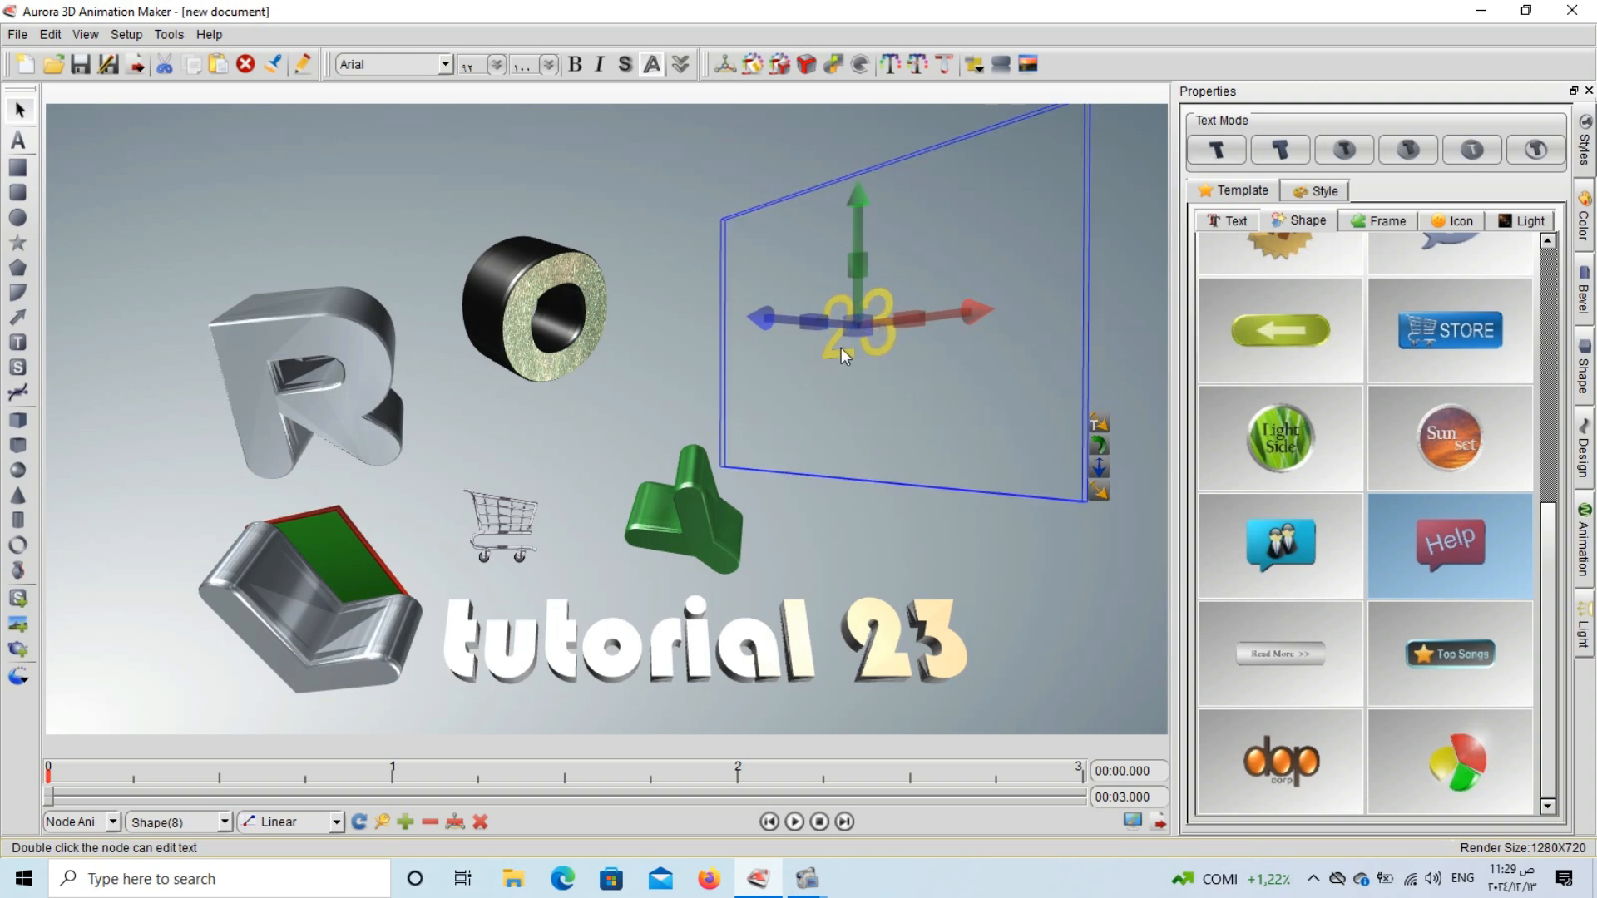
pyautogui.click(1273, 153)
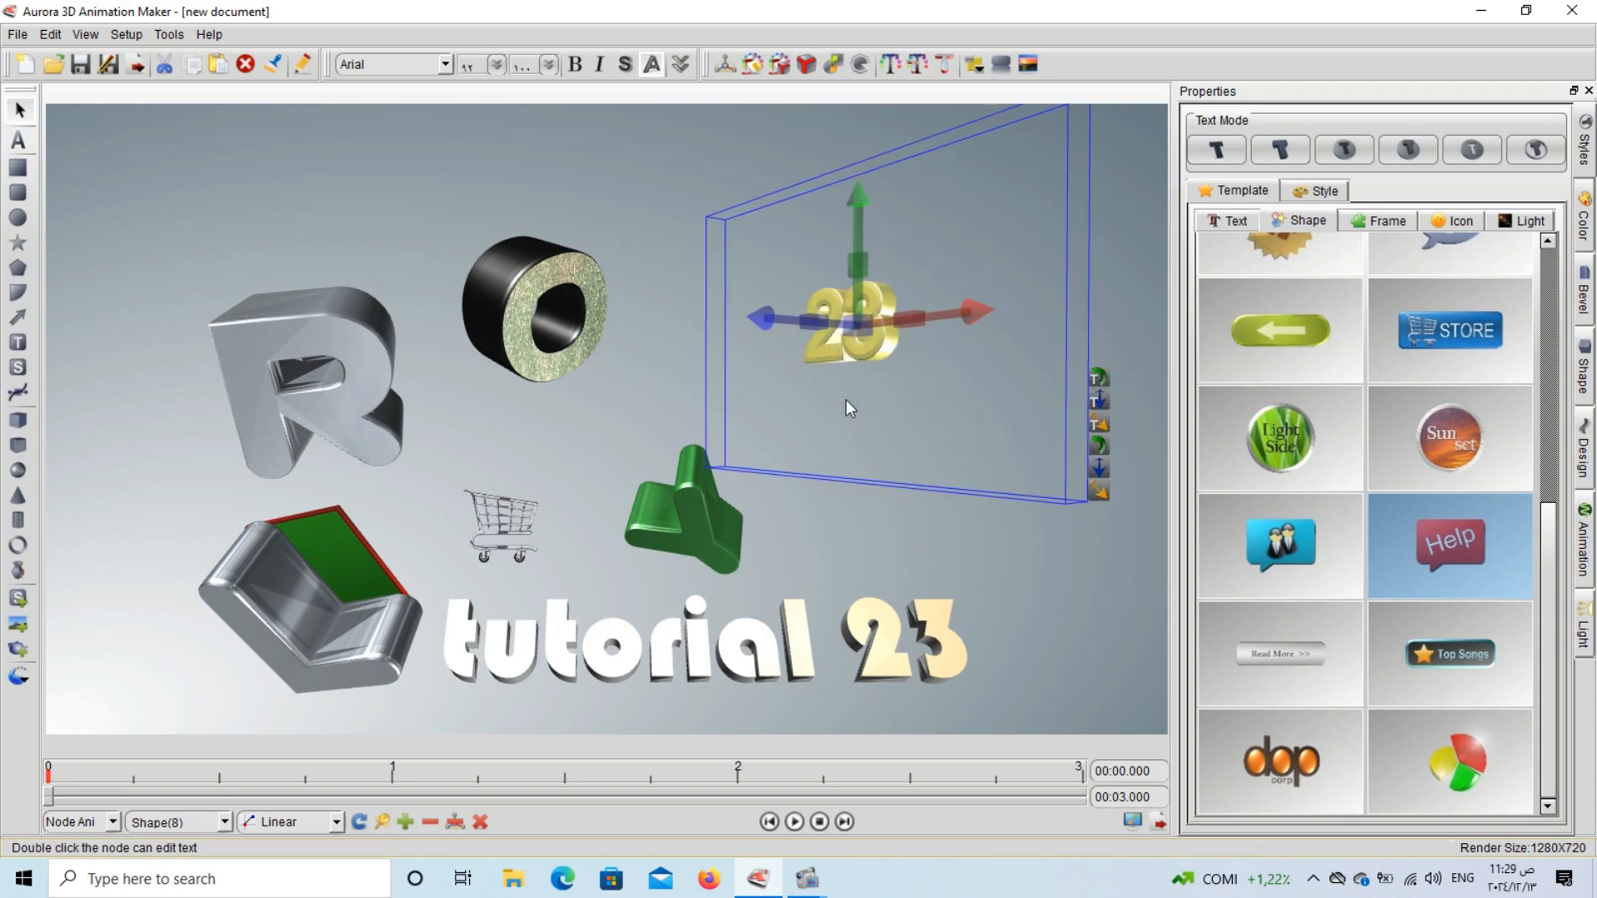
pyautogui.click(1346, 154)
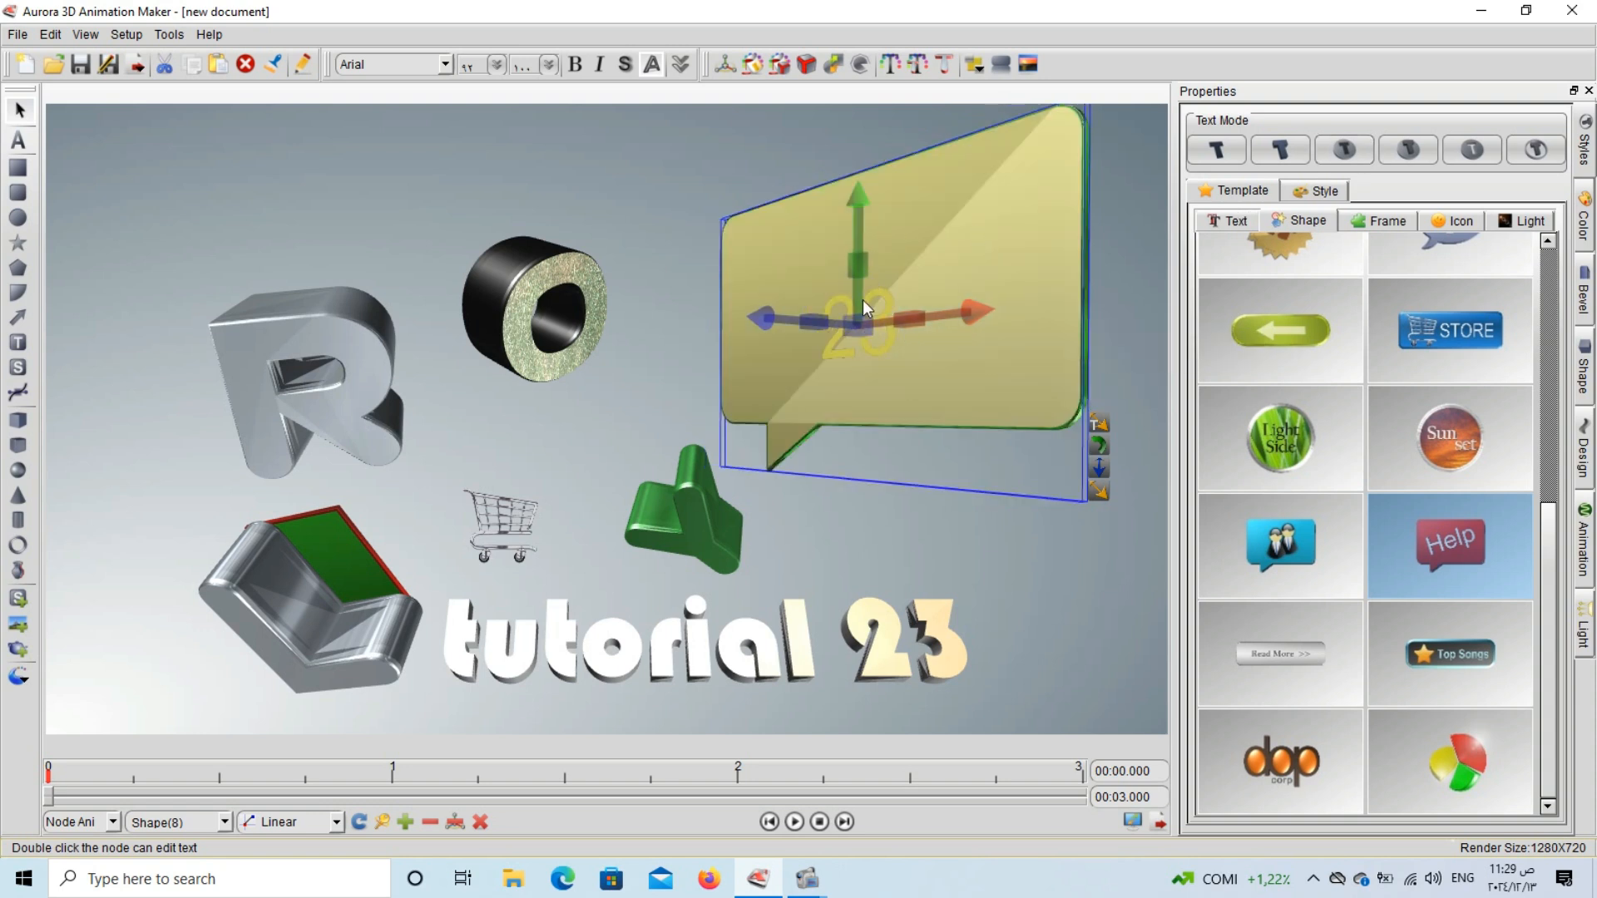
pyautogui.click(1418, 153)
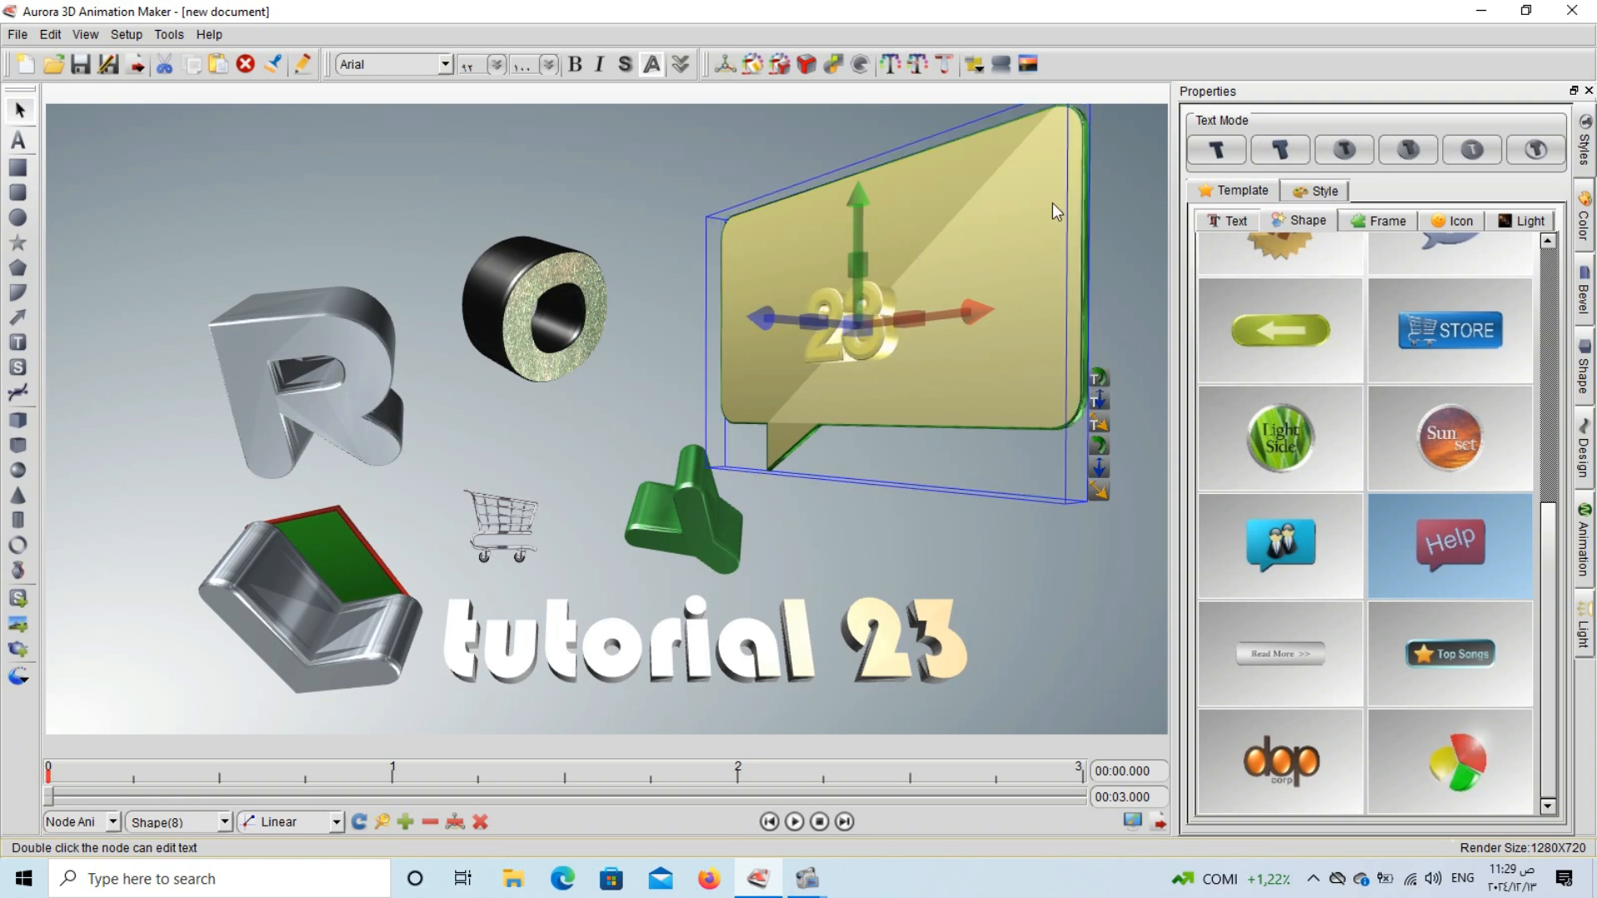
pyautogui.click(1489, 150)
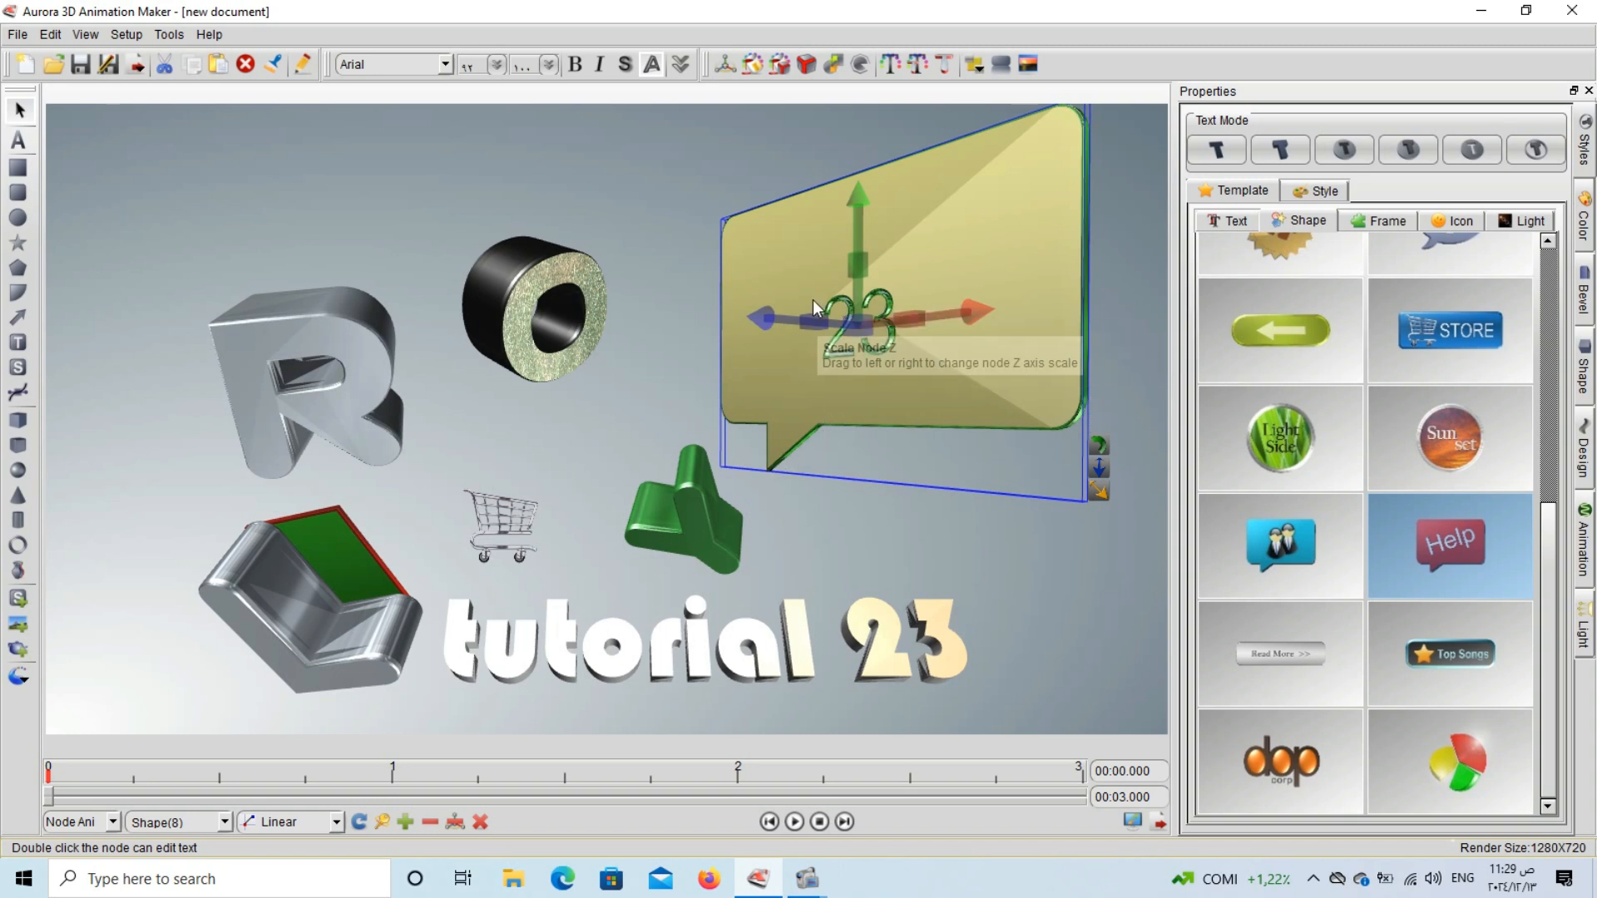
pyautogui.click(1519, 153)
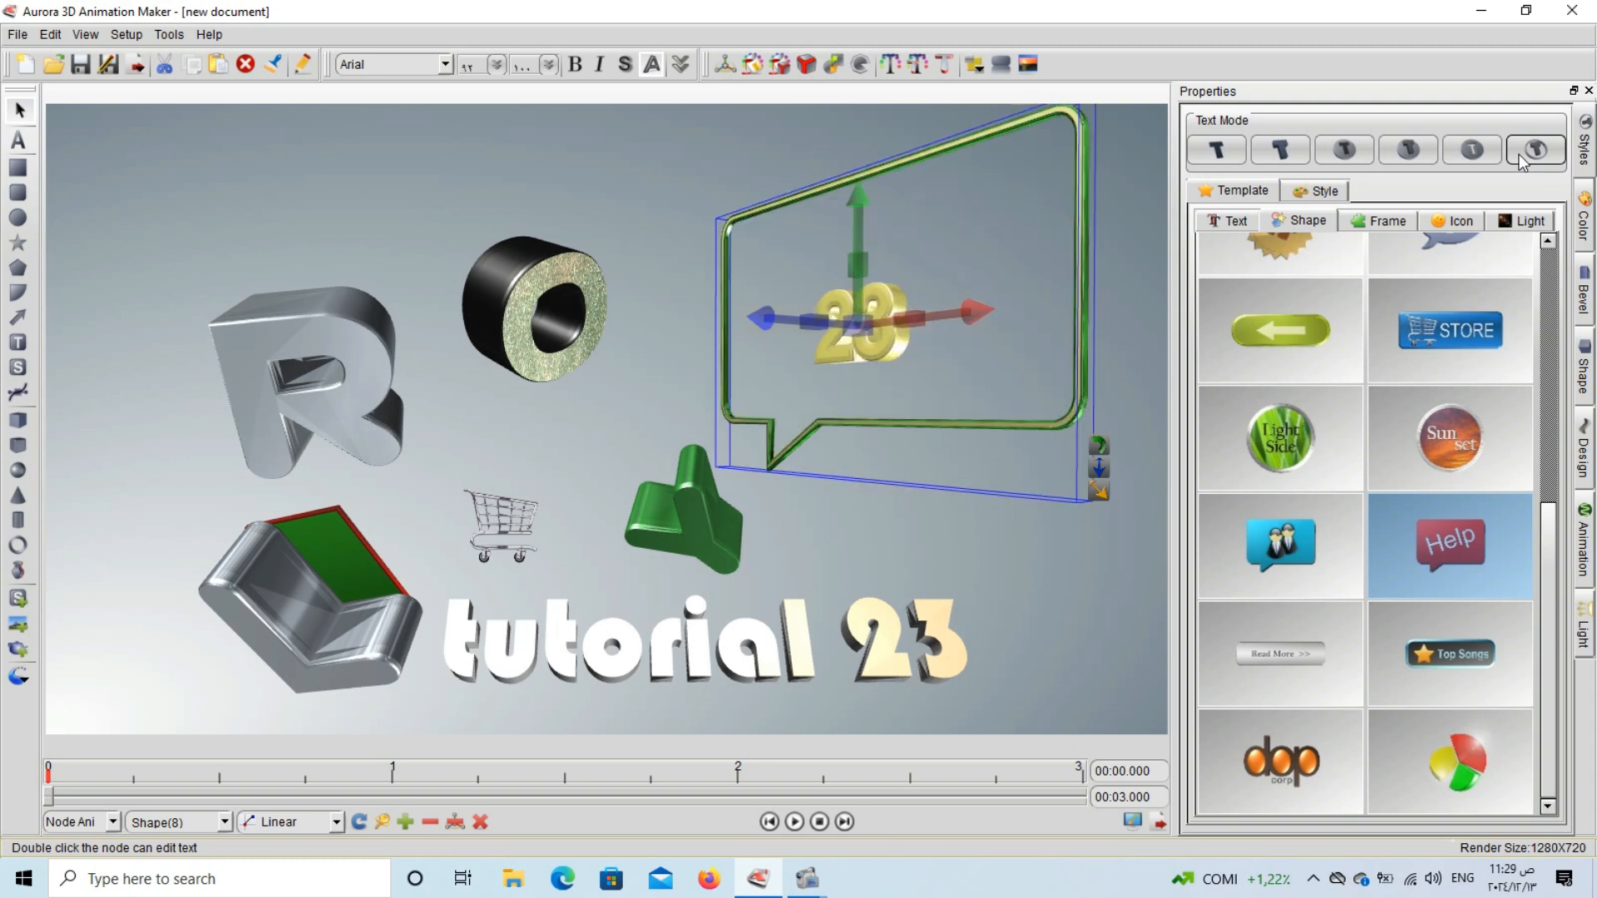
pyautogui.click(1027, 571)
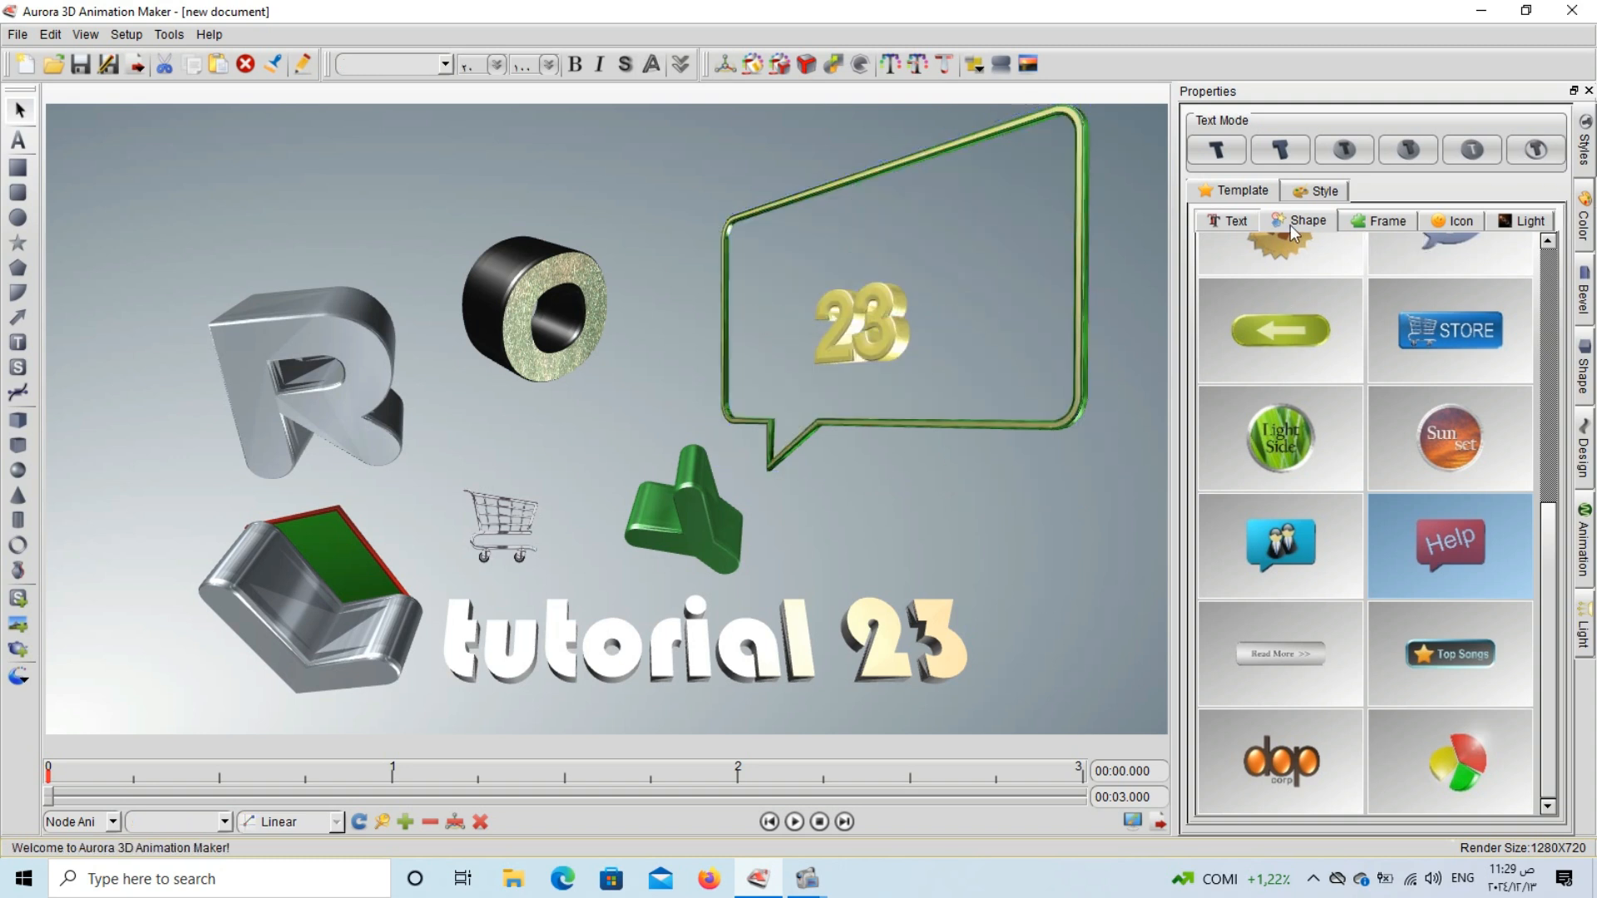
# Add the green frame template with two rounded corners and move it over the R at the scene's upper left.
pyautogui.click(1364, 220)
pyautogui.scroll(-10, 1365, 441)
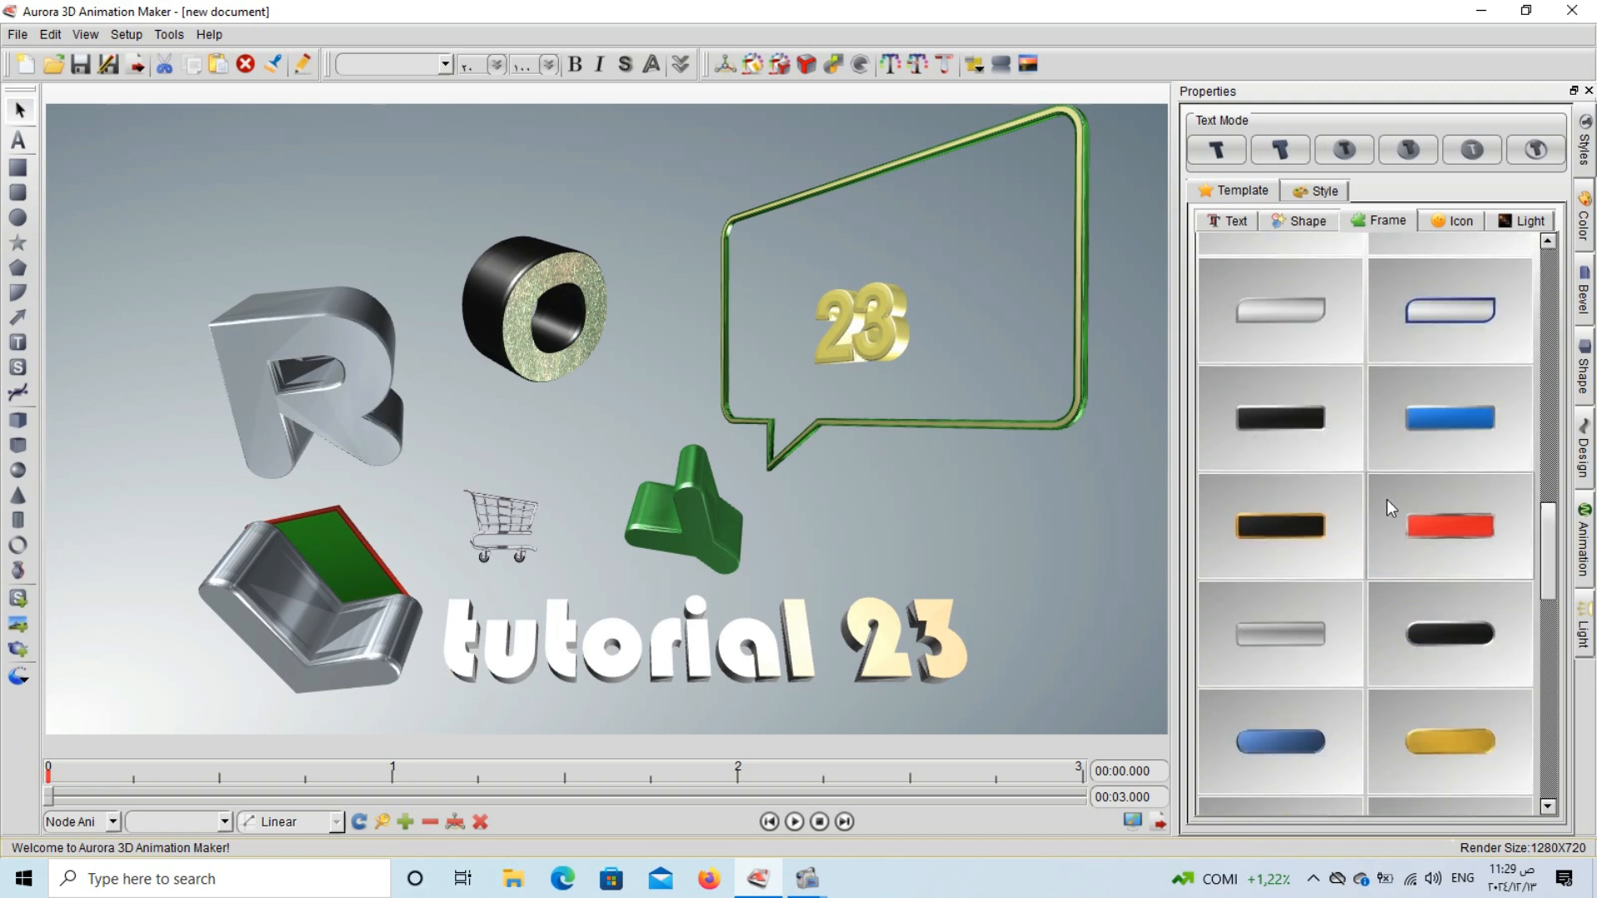
pyautogui.click(1285, 431)
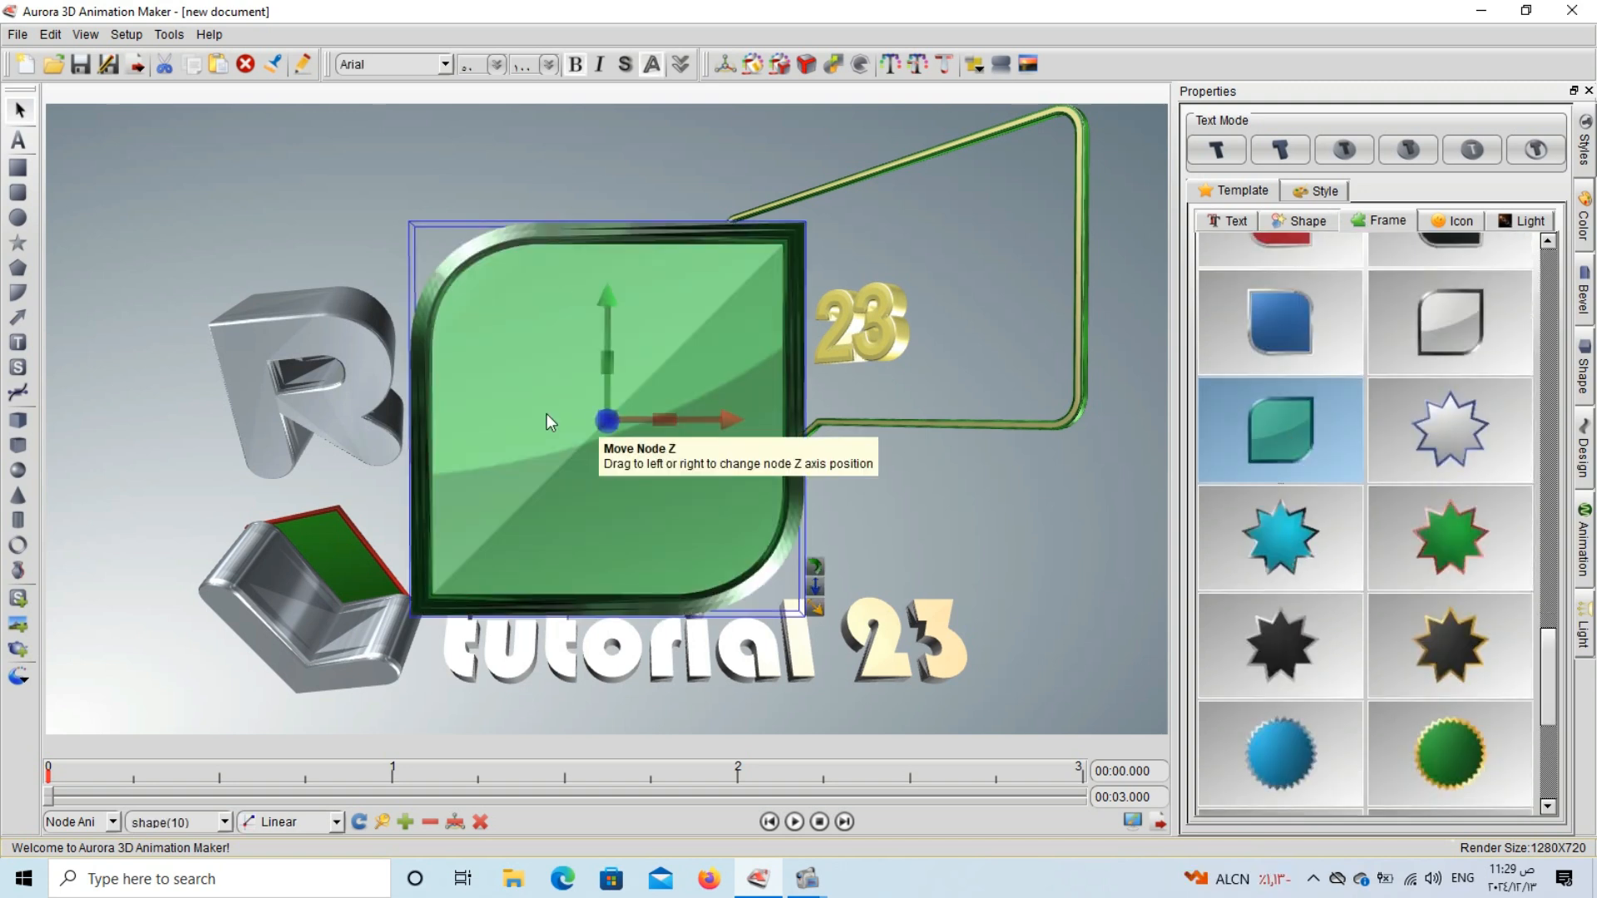
pyautogui.moveTo(446, 283); pyautogui.dragTo(140, 213)
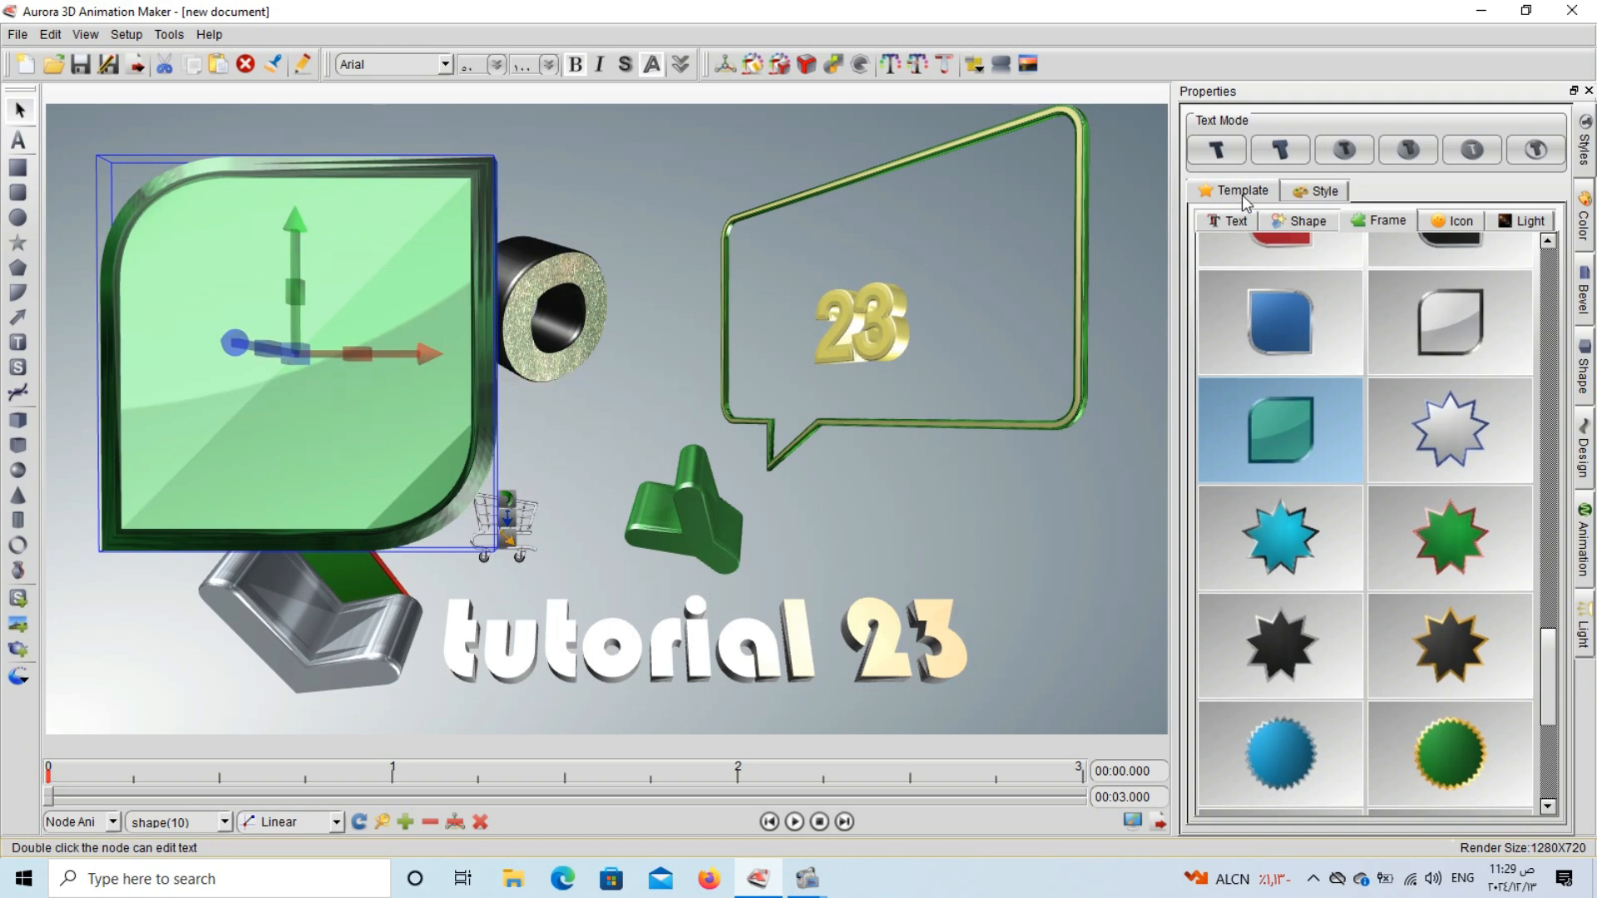
# Add the red treble clef shape template and move it to the right side of the scene.
pyautogui.click(1302, 230)
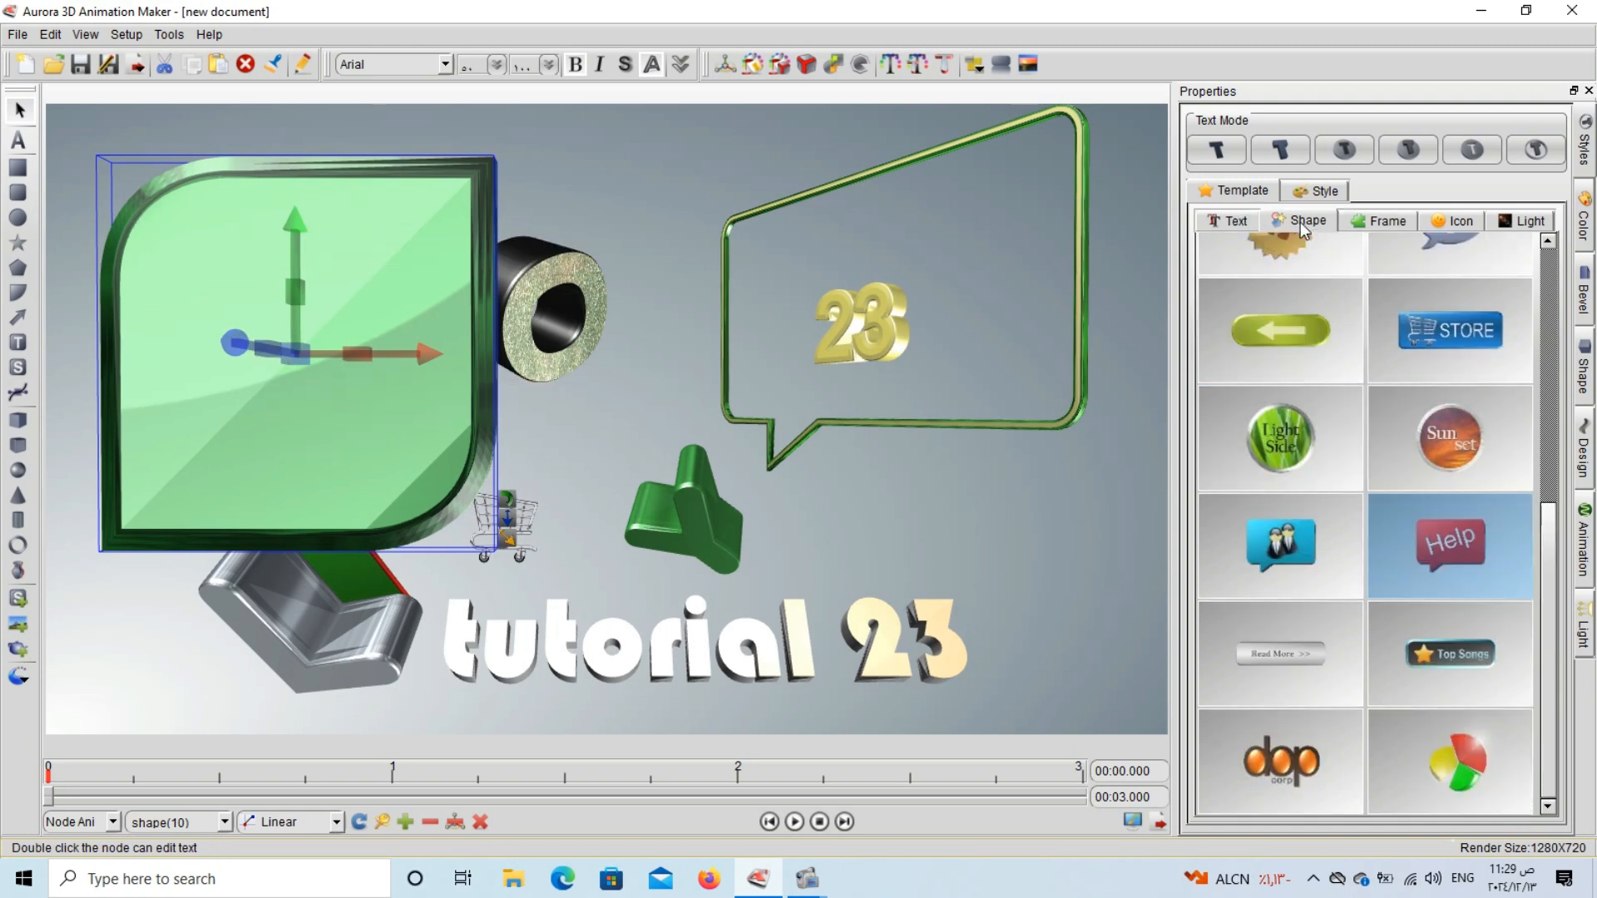
pyautogui.click(1235, 221)
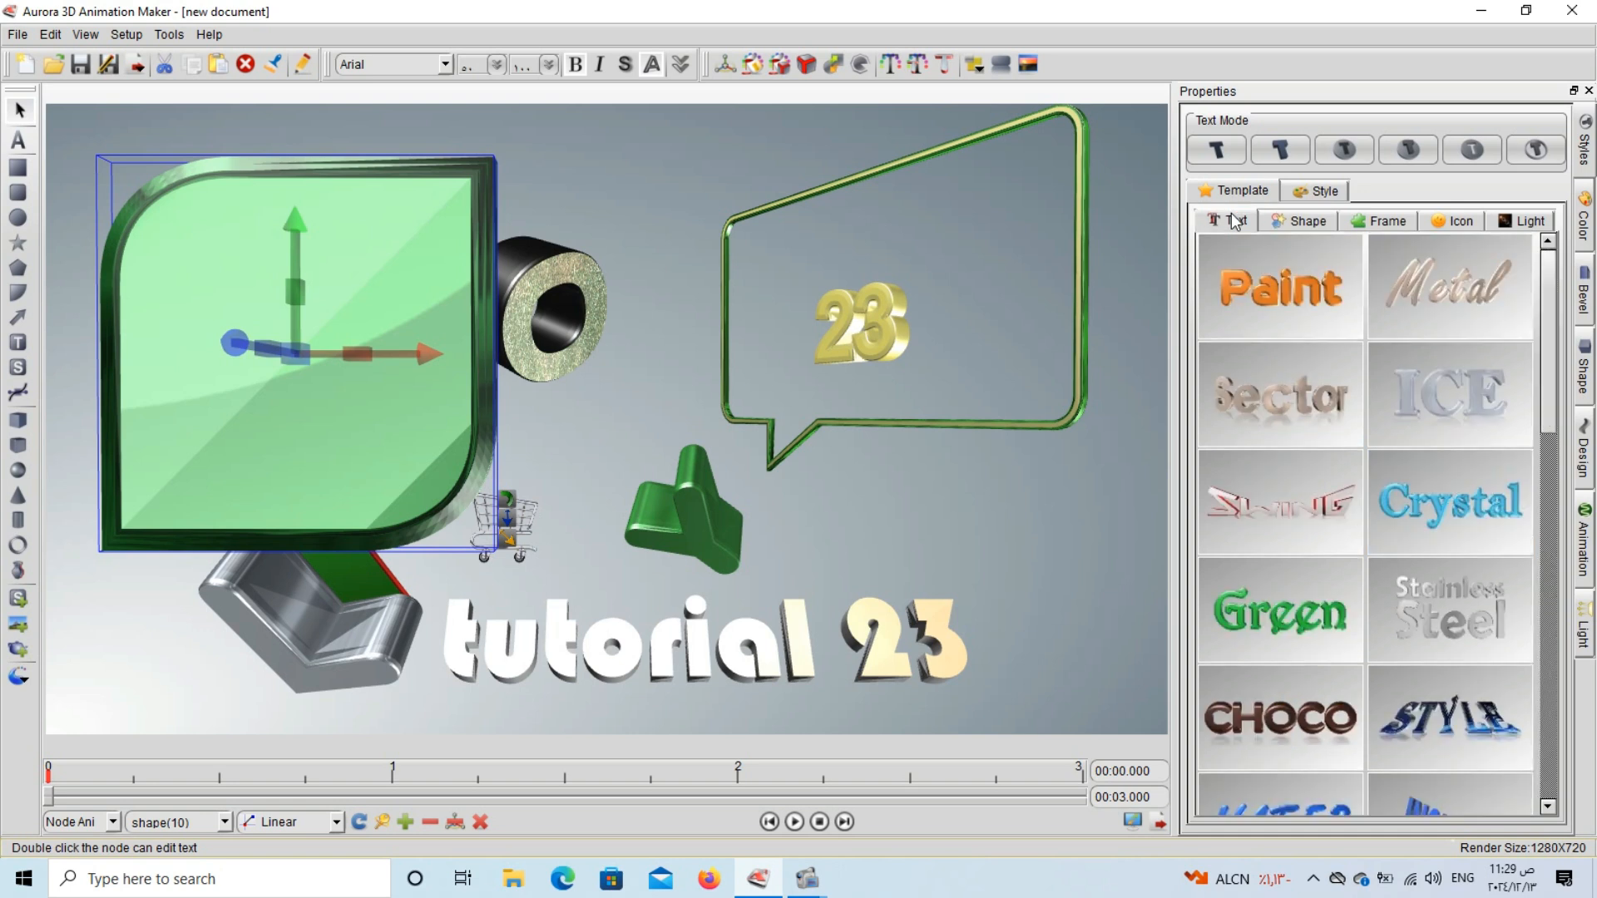
pyautogui.click(1302, 222)
pyautogui.scroll(5, 1329, 649)
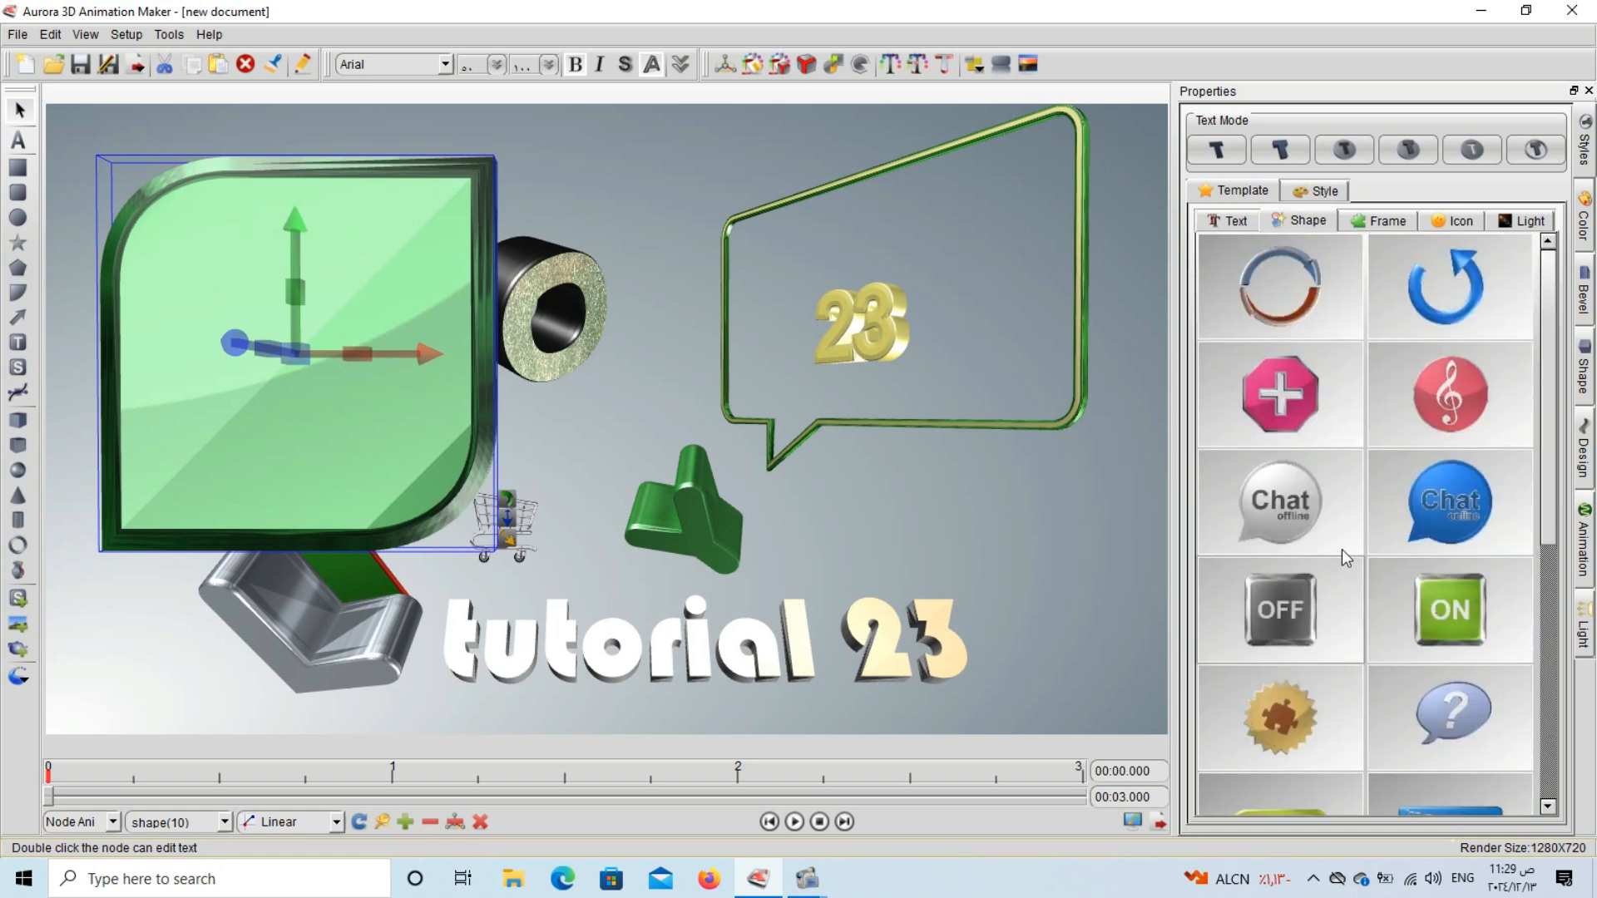
pyautogui.click(1099, 482)
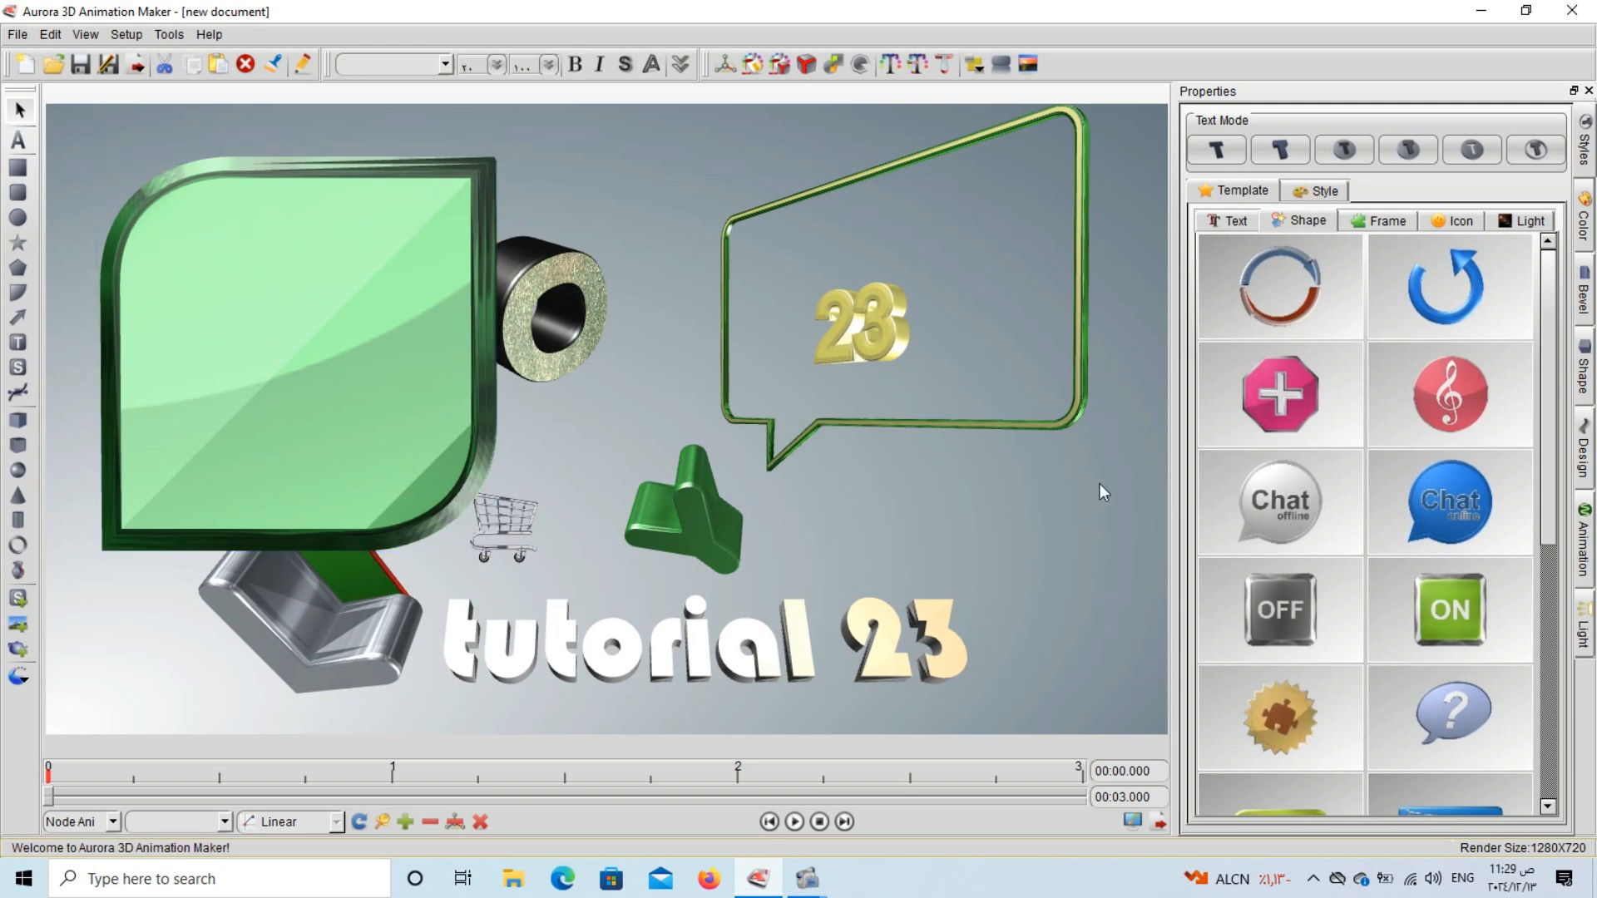
pyautogui.click(1480, 428)
pyautogui.moveTo(841, 487); pyautogui.dragTo(1006, 481)
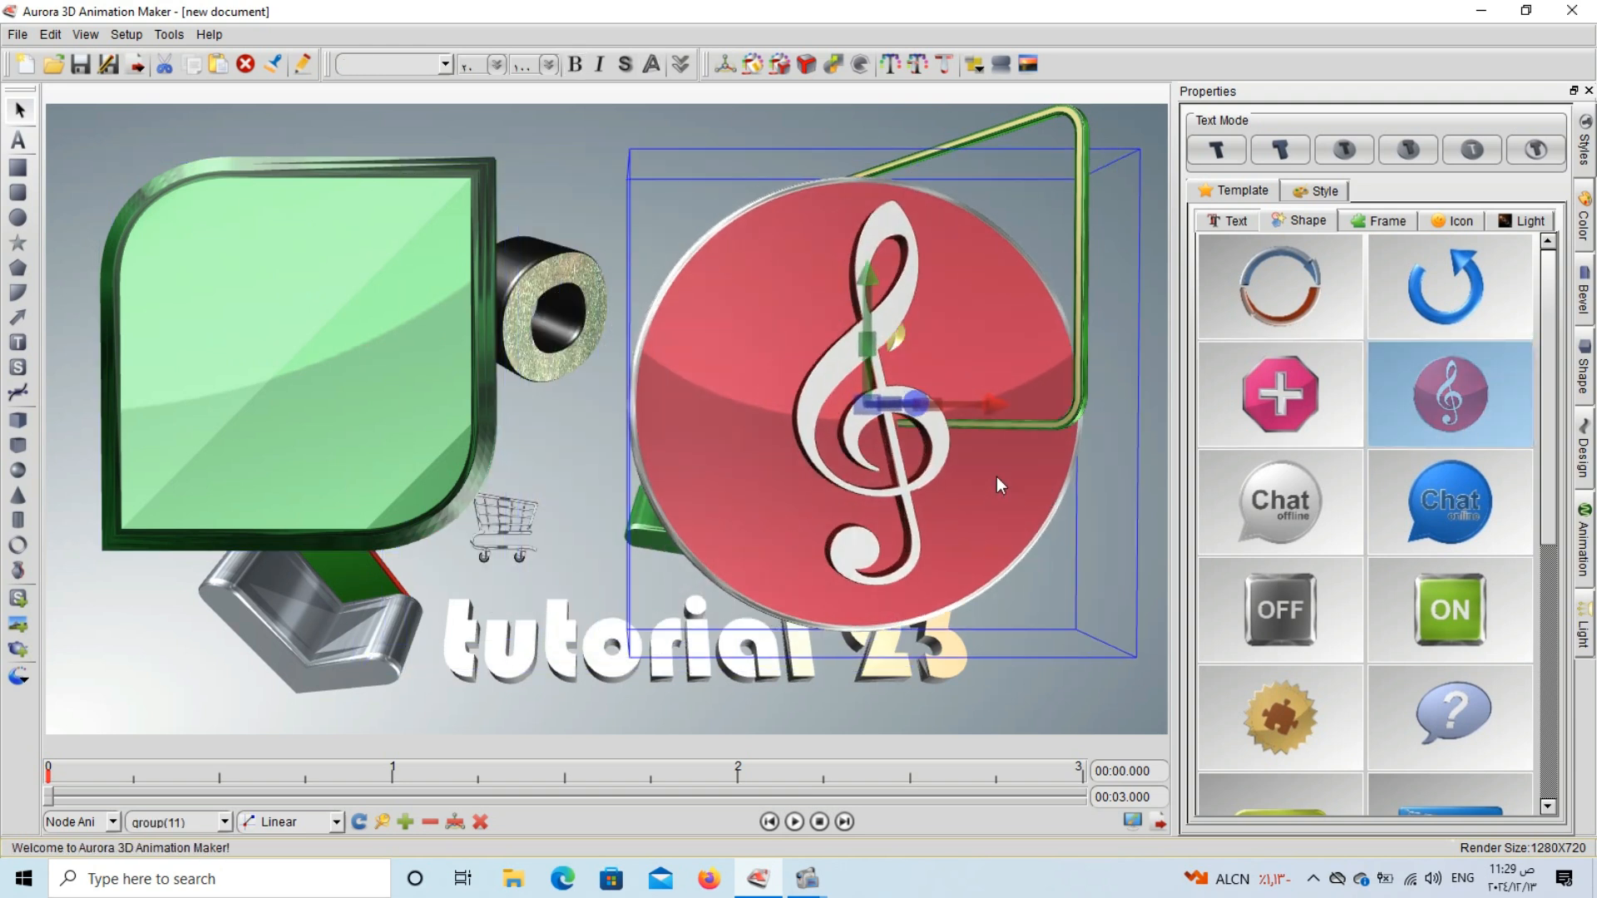
# Ungroup the treble clef template and pull the red disc left and the clef right to separate them.
pyautogui.rightClick(987, 476)
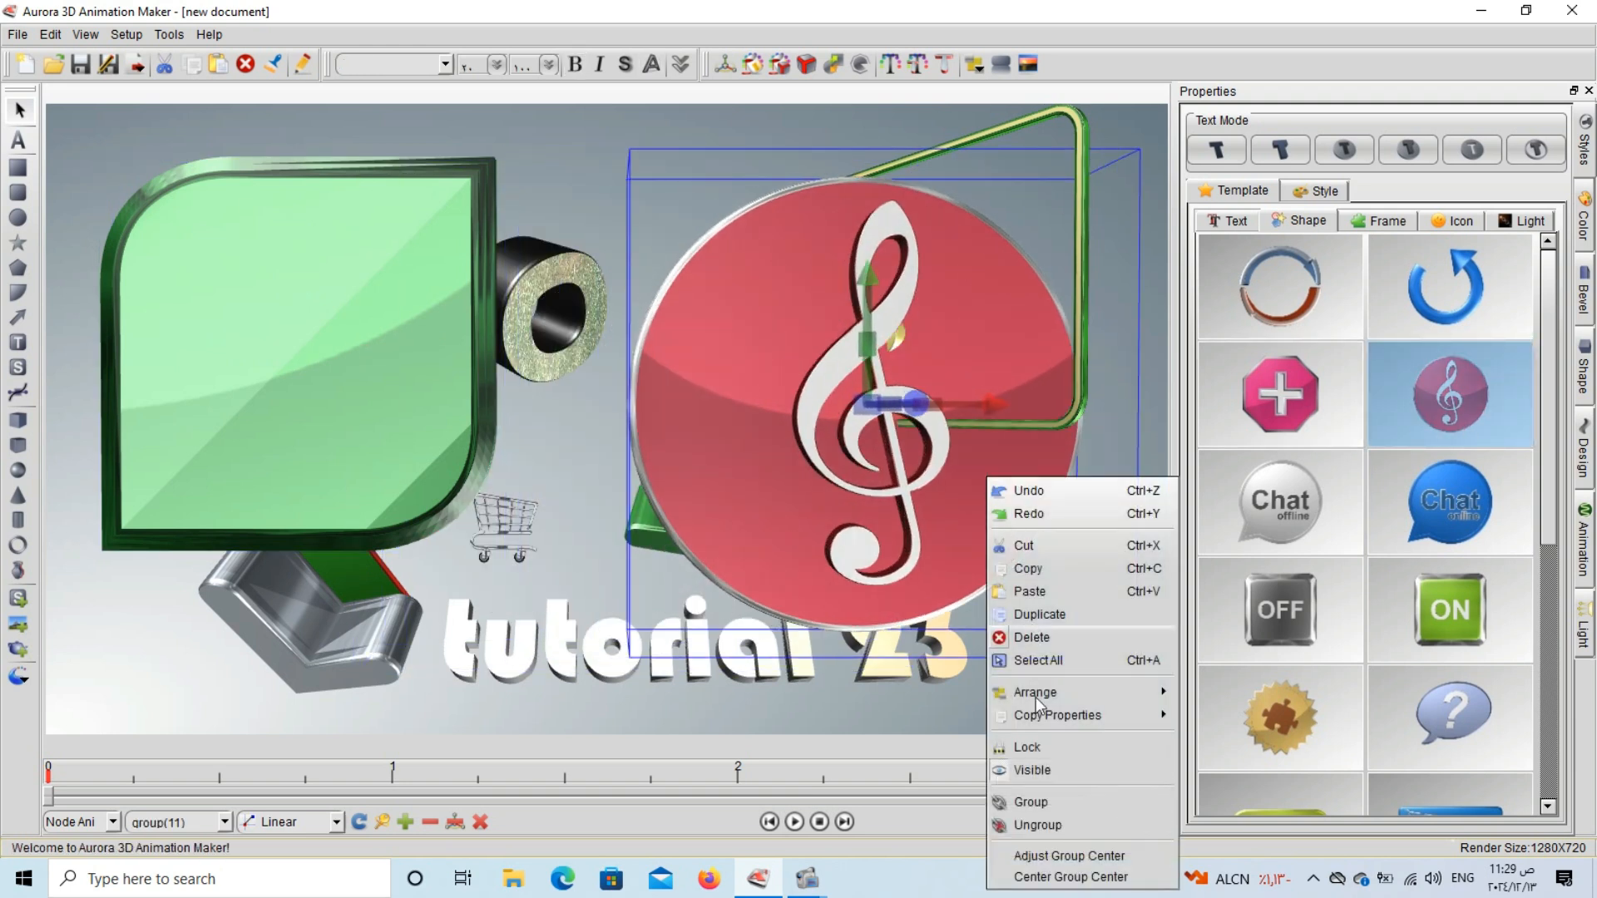
pyautogui.click(1033, 826)
pyautogui.moveTo(804, 418); pyautogui.dragTo(642, 471)
pyautogui.click(957, 502)
pyautogui.moveTo(789, 481); pyautogui.dragTo(1138, 483)
# Add the text "add your" to the red disc, scale the disc down and move it left.
pyautogui.doubleClick(829, 478)
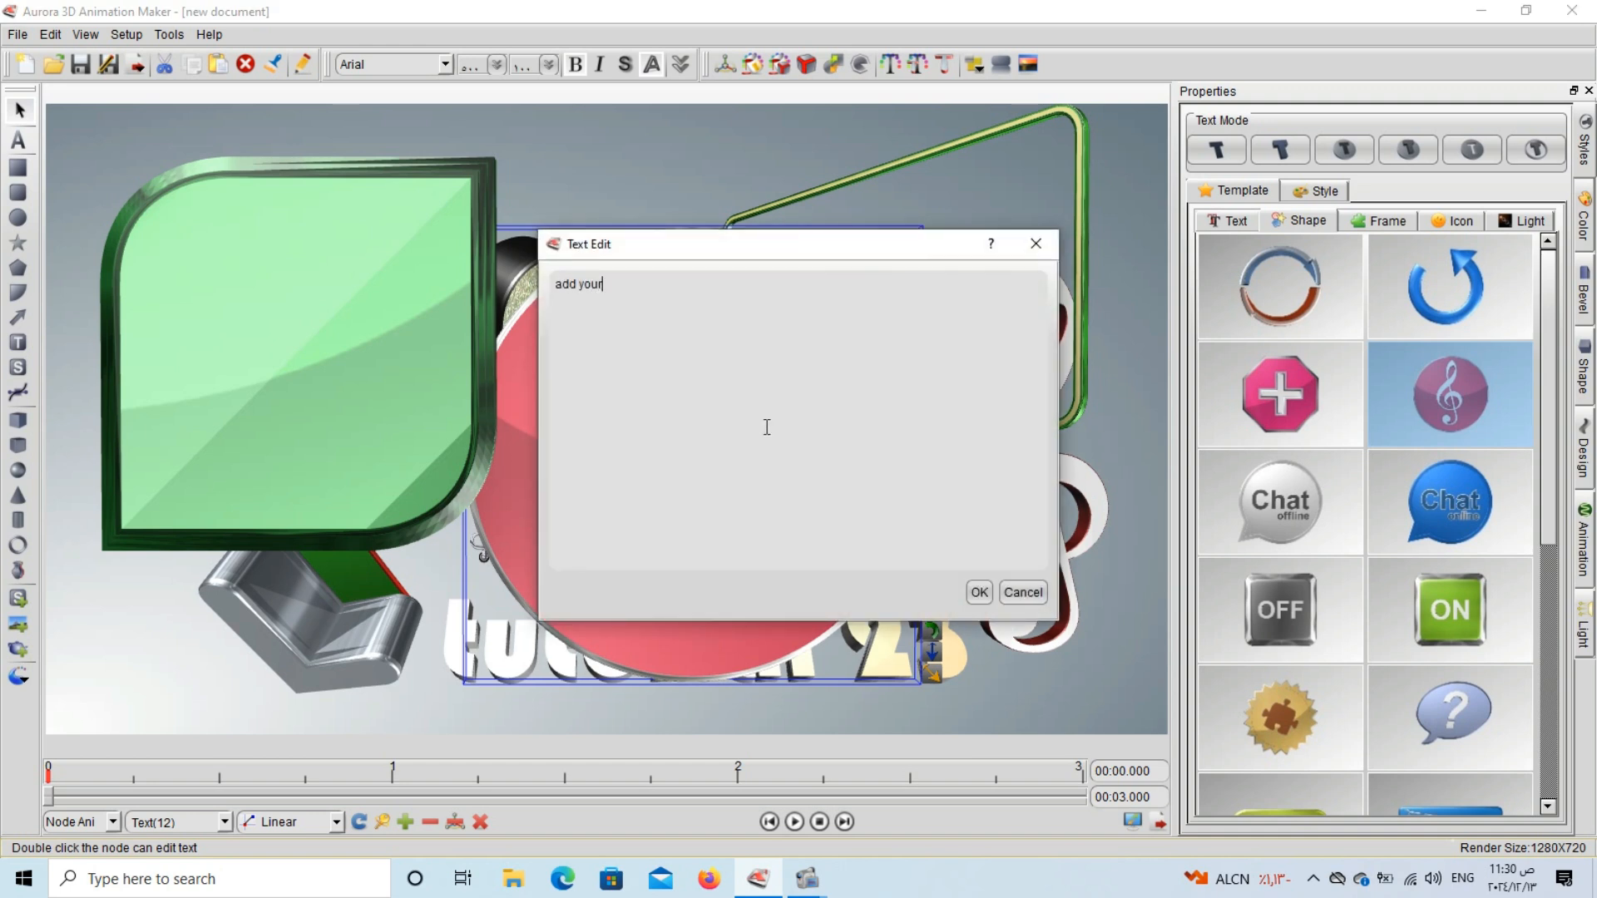
pyautogui.click(975, 593)
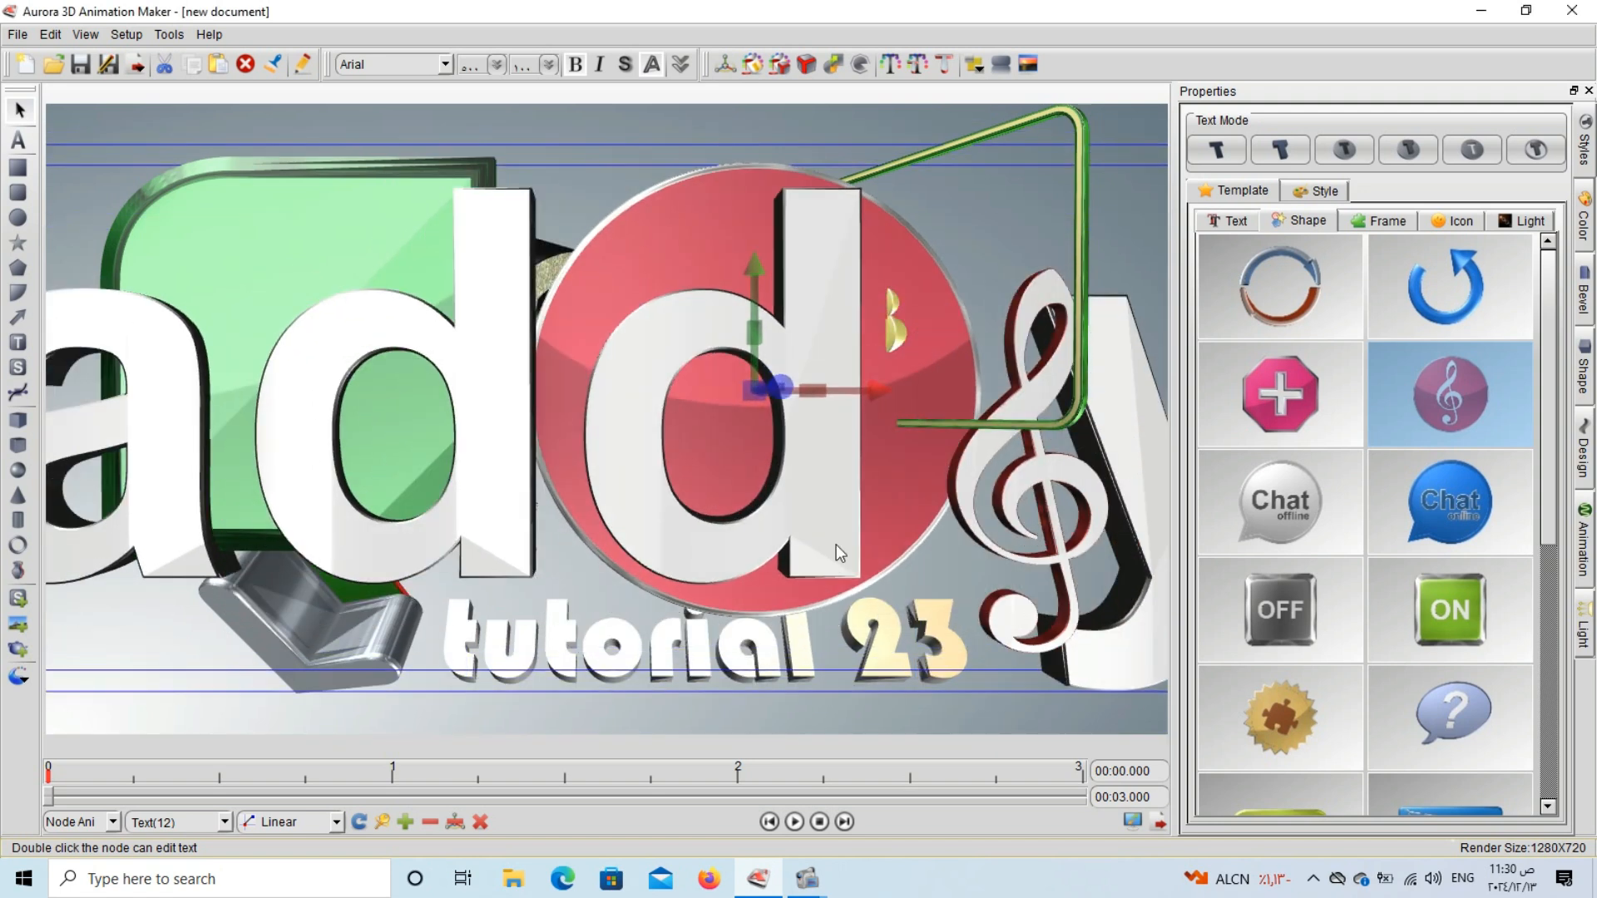
pyautogui.moveTo(837, 544); pyautogui.dragTo(805, 578)
pyautogui.moveTo(720, 430); pyautogui.dragTo(26, 410)
# Move the green frame left, replace it with the grey TEXT plate frame template, and place the plate over the R and O.
pyautogui.moveTo(145, 373); pyautogui.dragTo(135, 411)
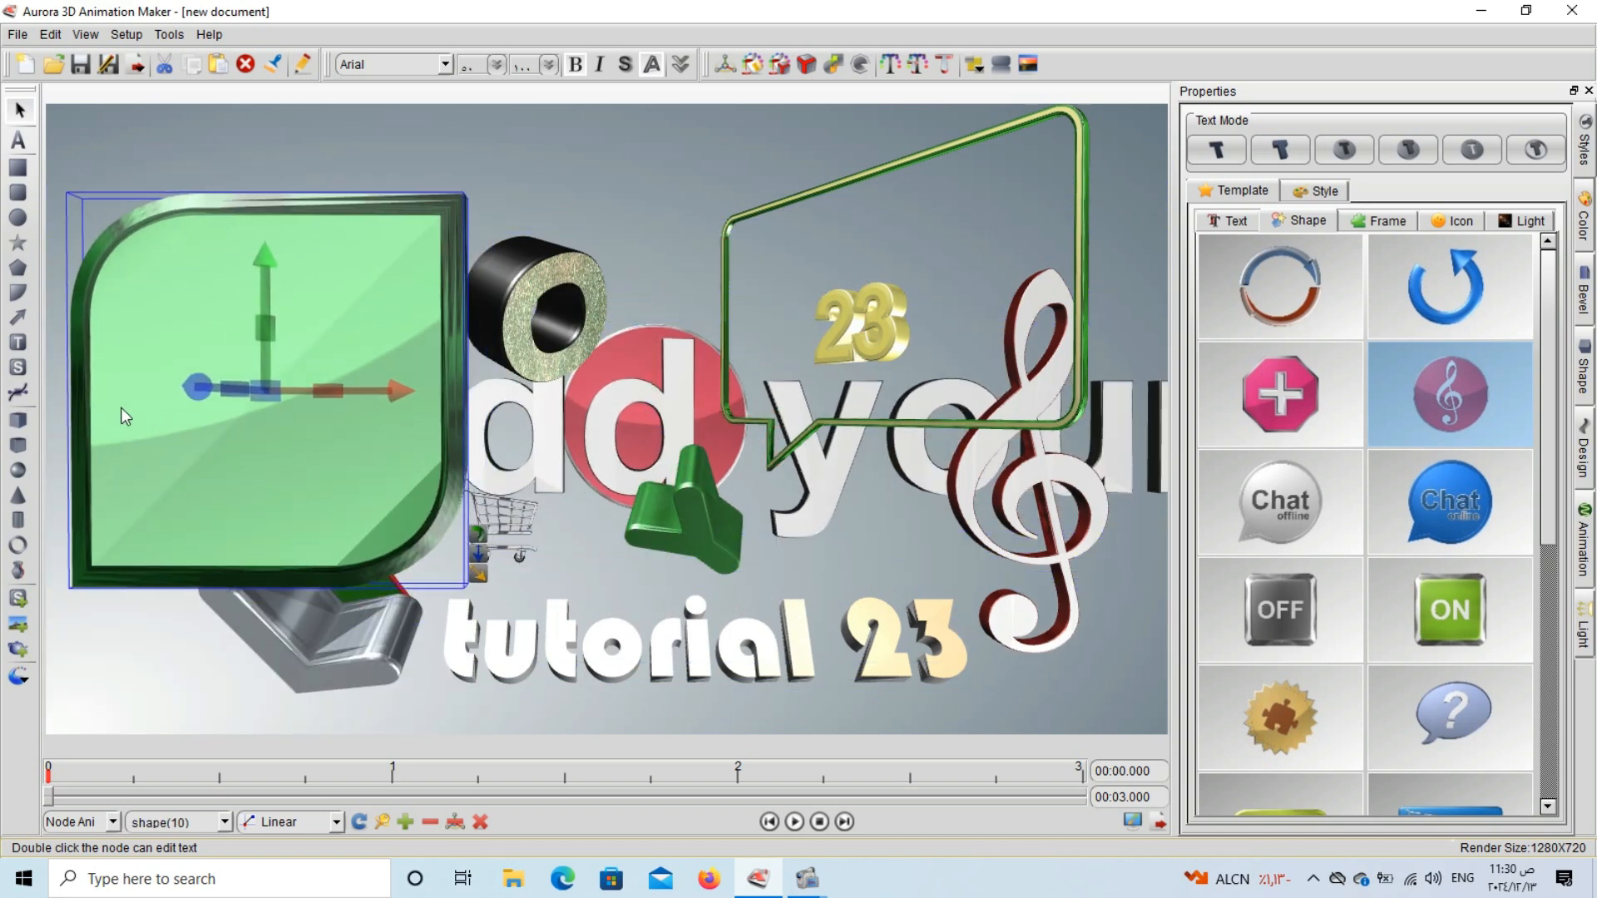
pyautogui.click(1382, 223)
pyautogui.scroll(-5, 1377, 532)
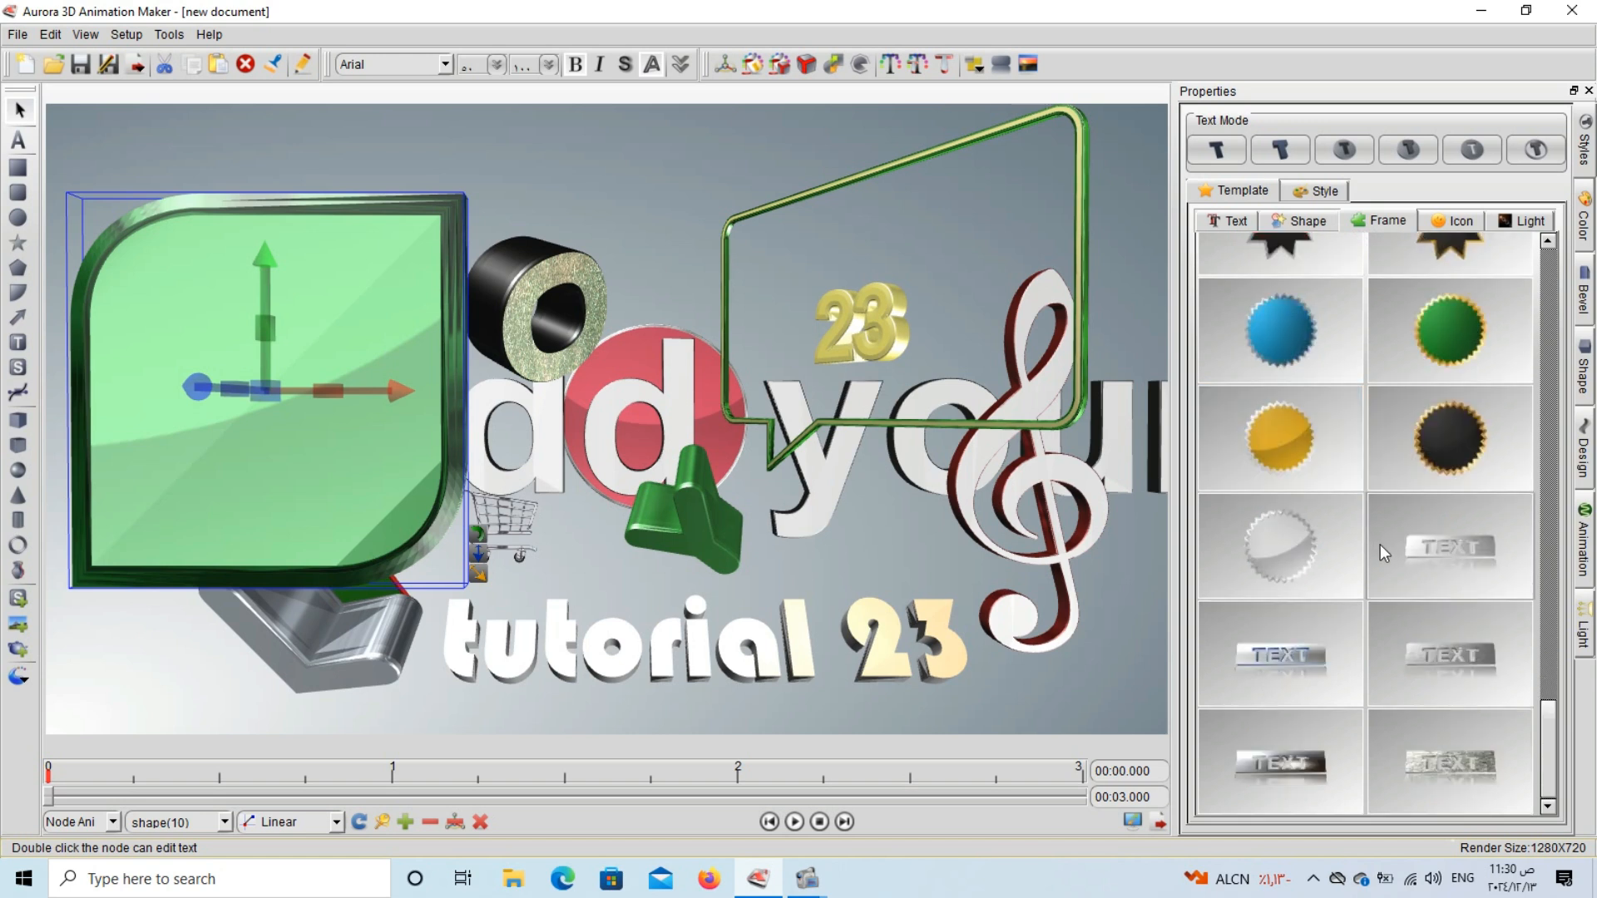
pyautogui.click(1449, 678)
pyautogui.moveTo(442, 424); pyautogui.dragTo(617, 349)
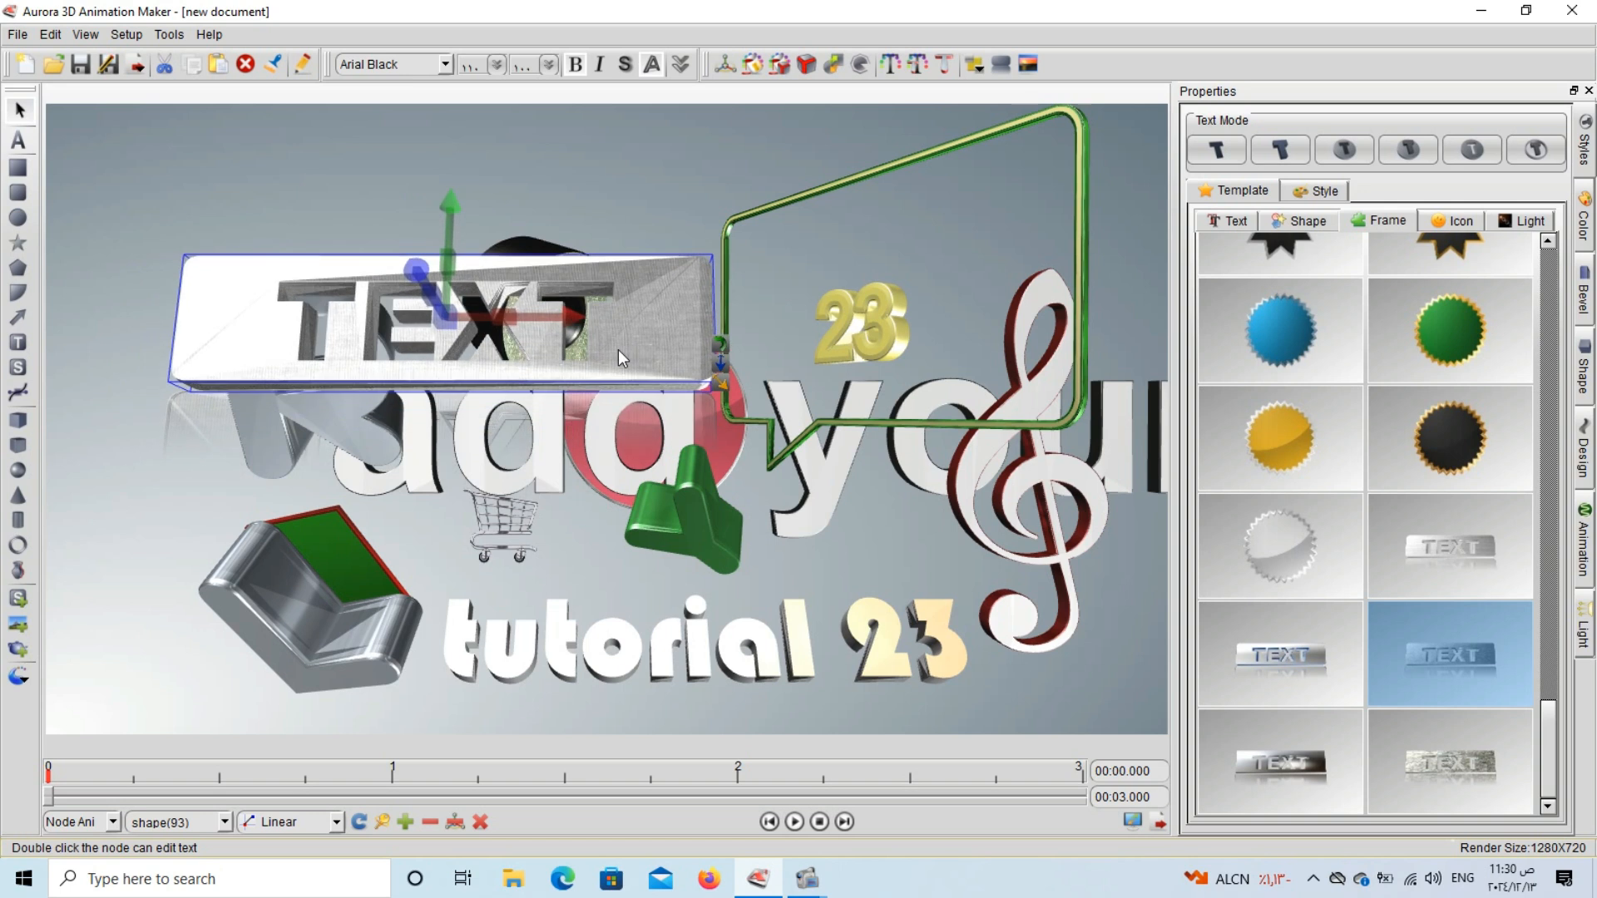
# Try the sixth, fifth and fourth text modes on the TEXT plate while moving it down over the words "tutorial 23".
pyautogui.click(1535, 153)
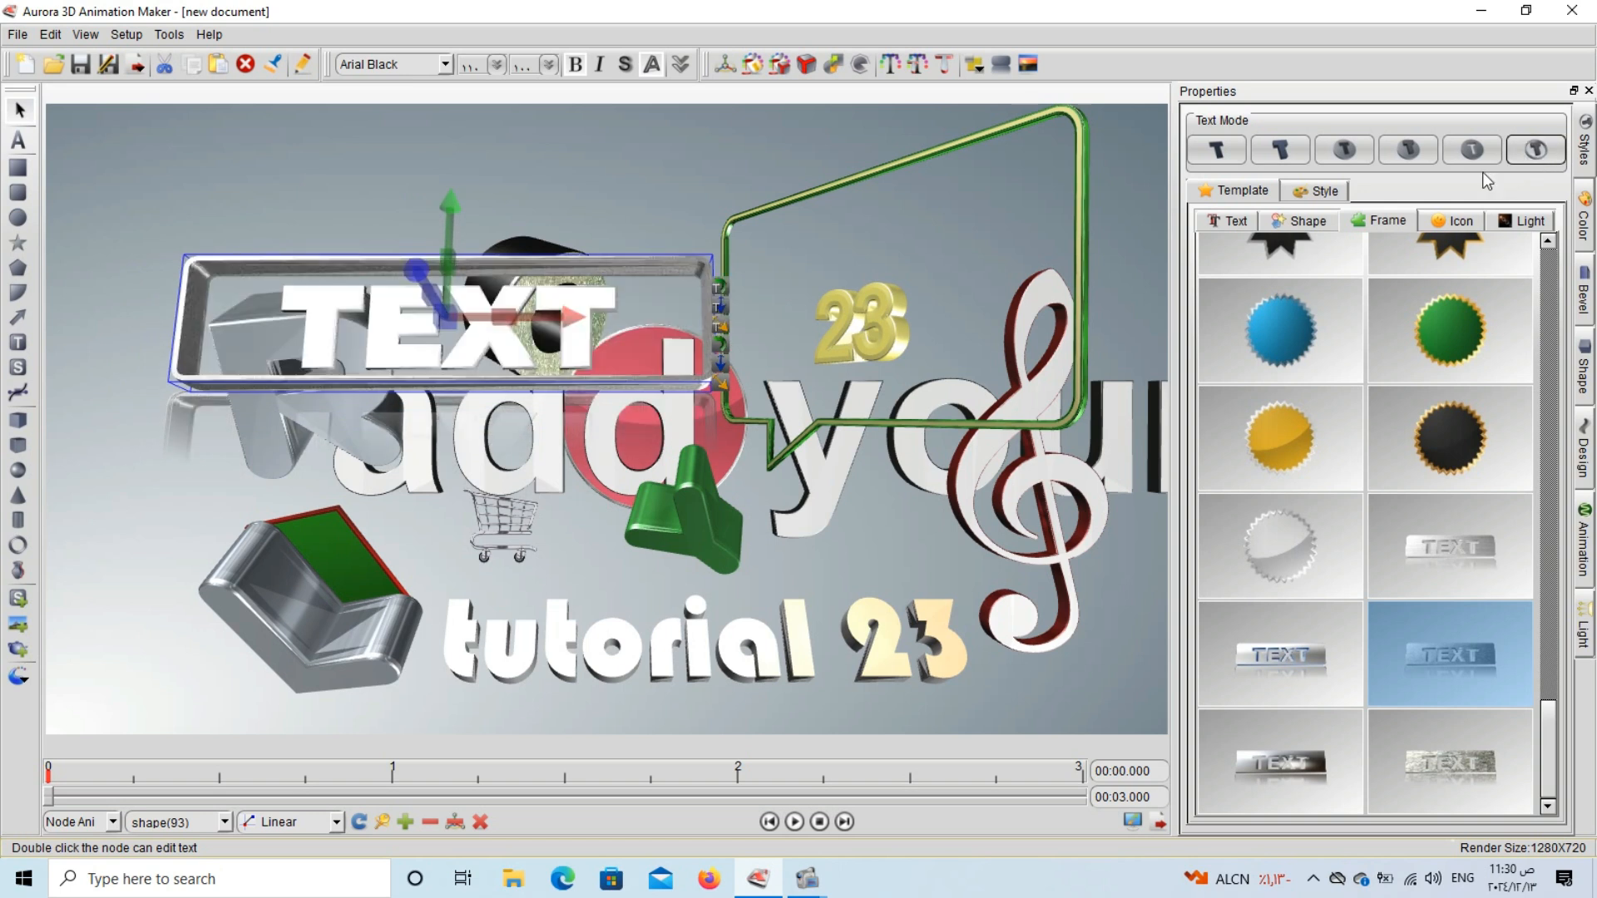
pyautogui.moveTo(386, 360); pyautogui.dragTo(359, 434)
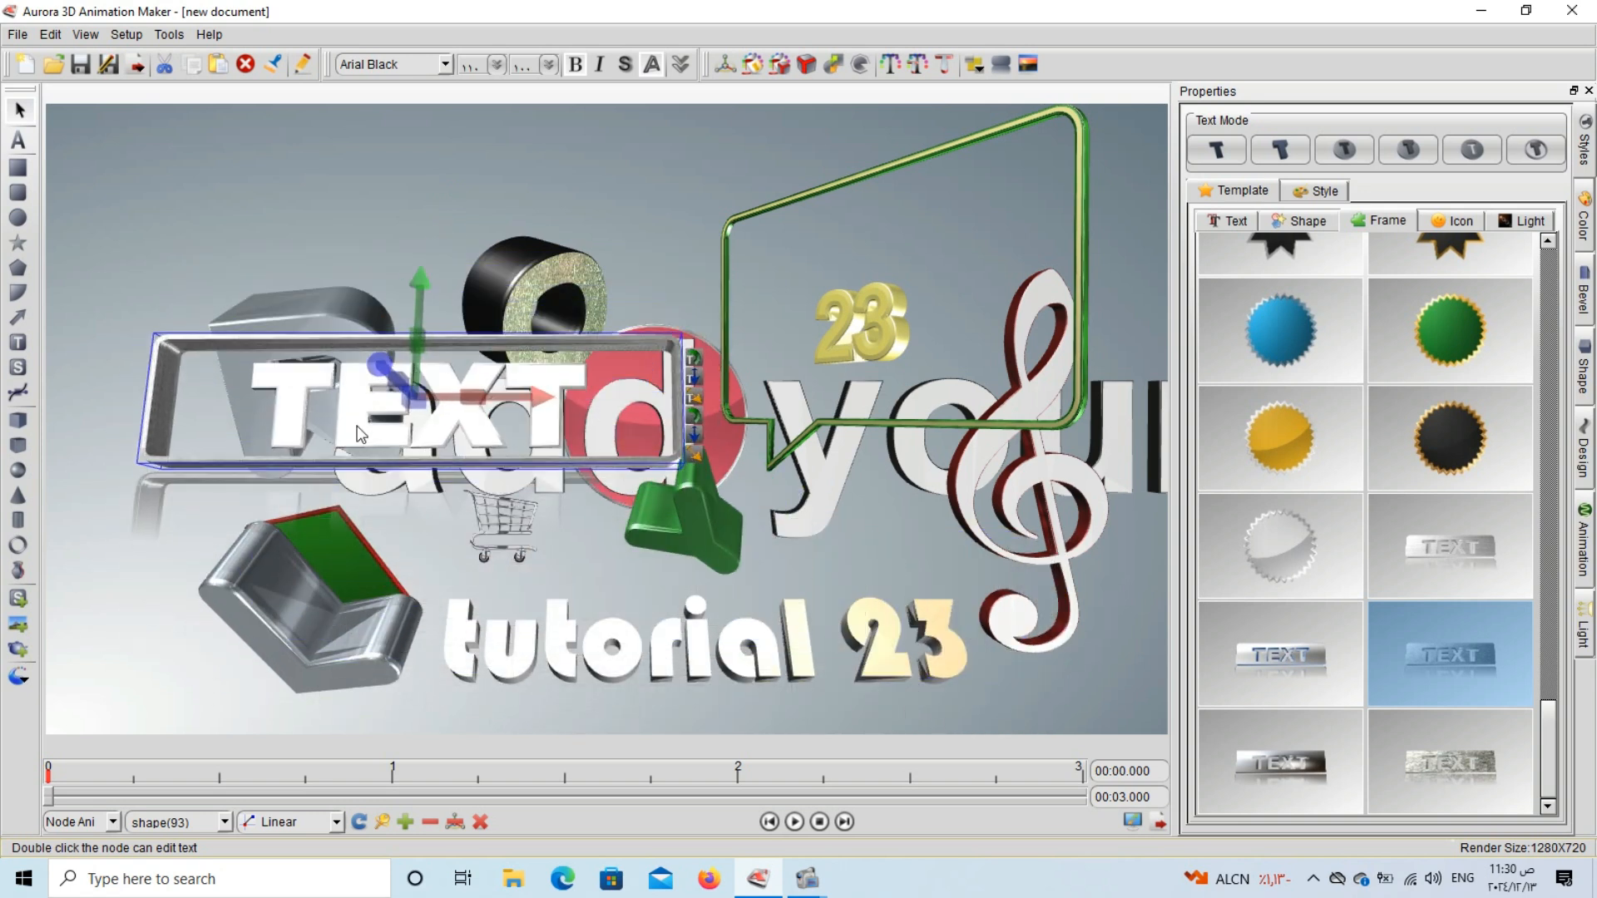
pyautogui.click(1473, 150)
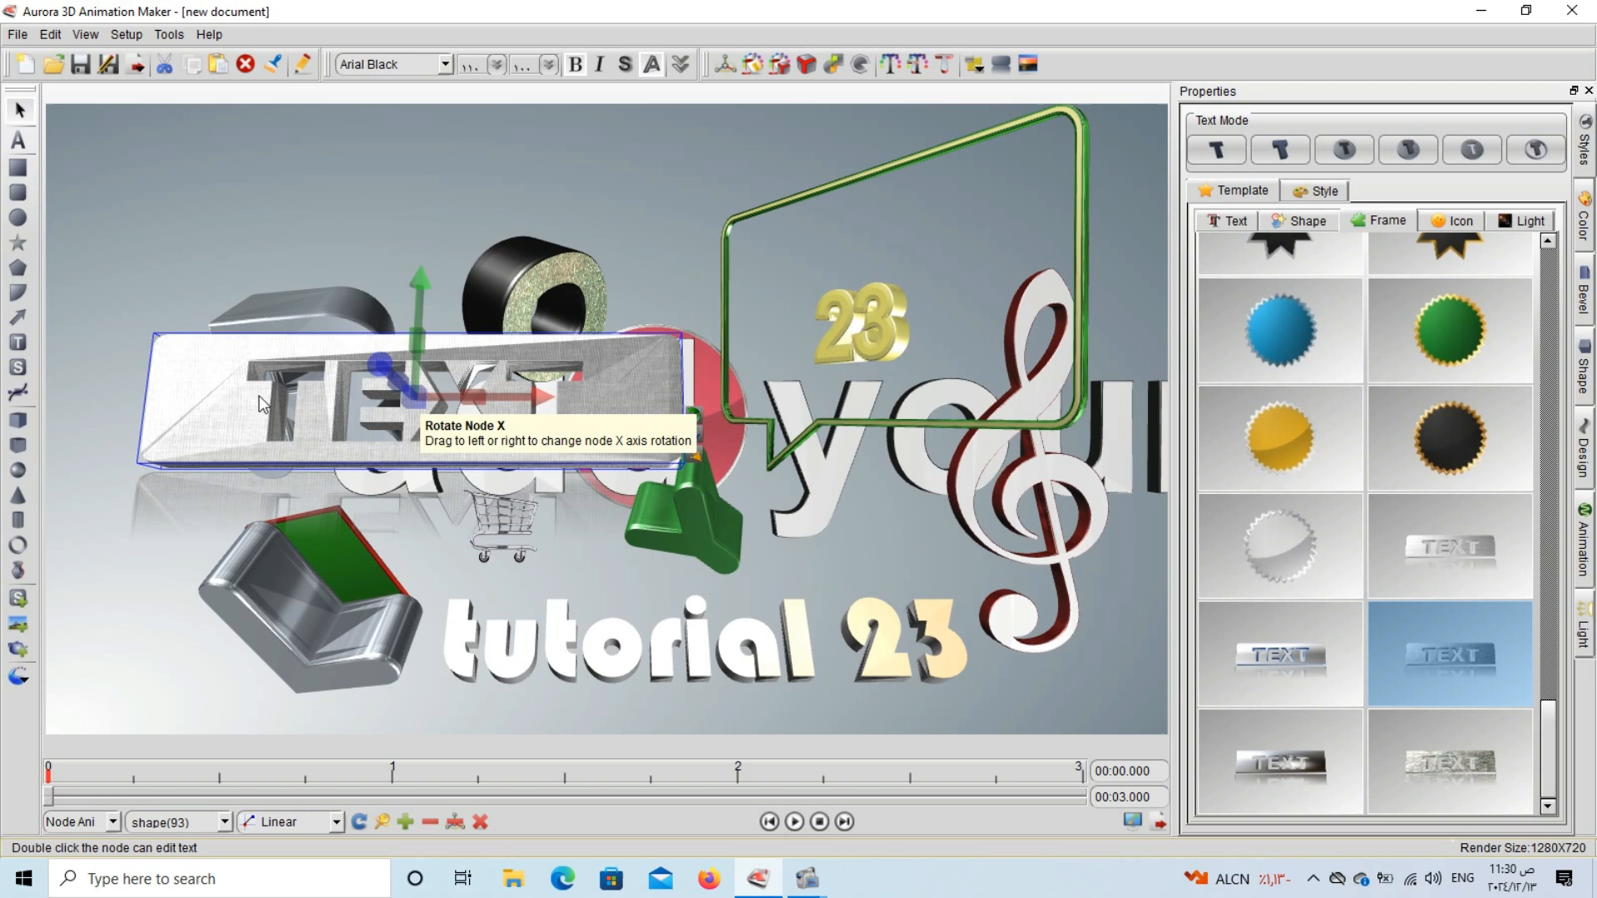
pyautogui.moveTo(258, 396); pyautogui.dragTo(330, 549)
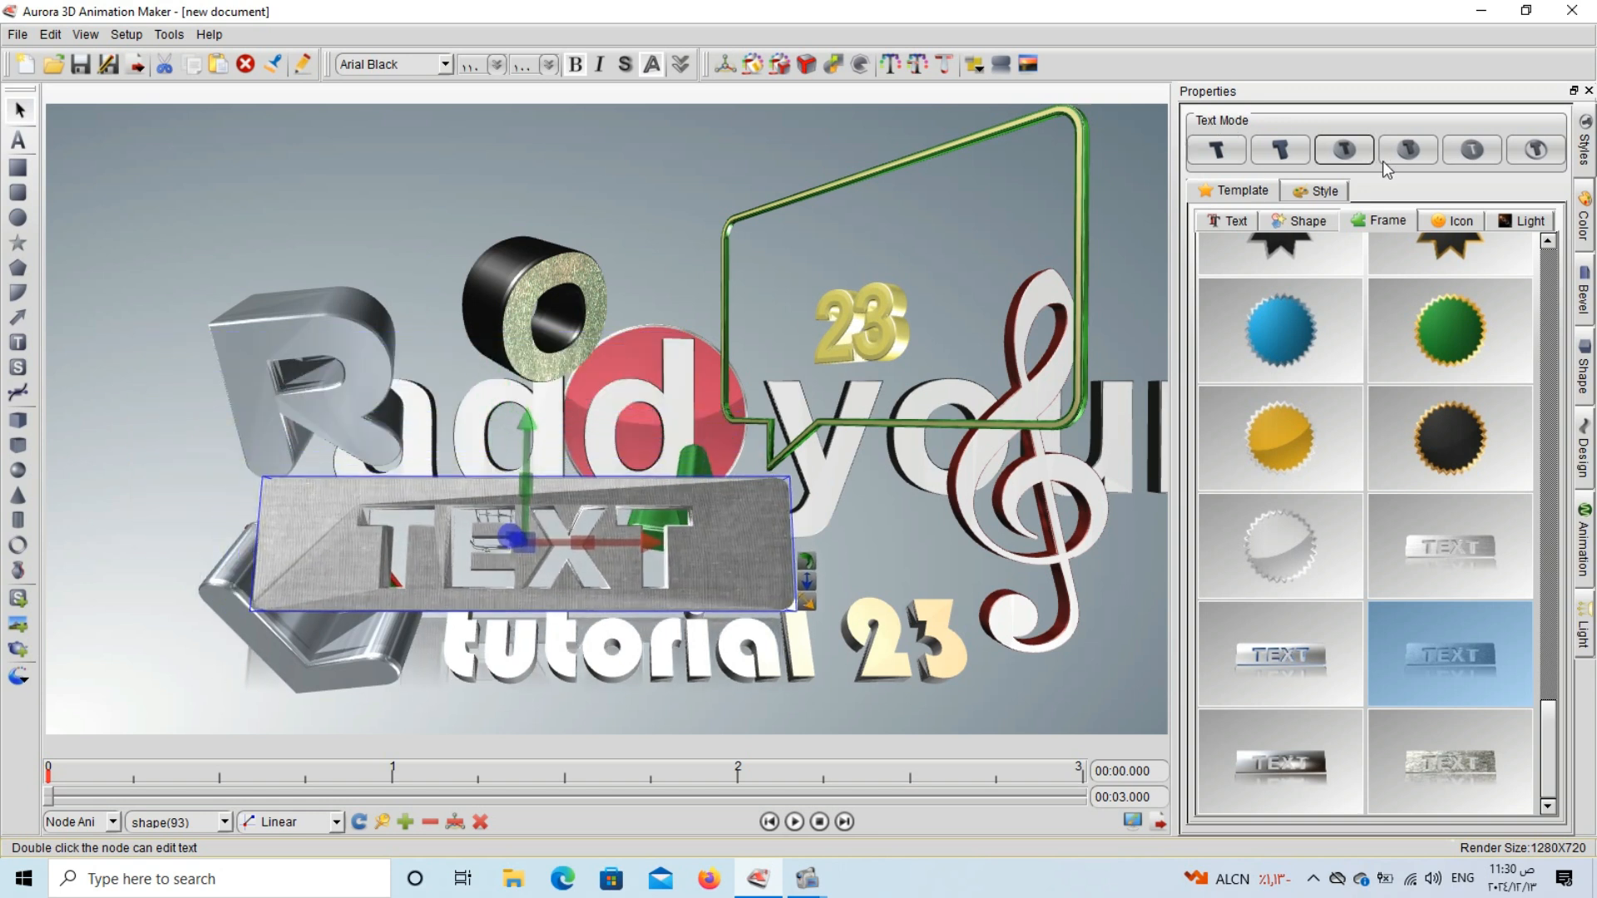
pyautogui.click(1409, 151)
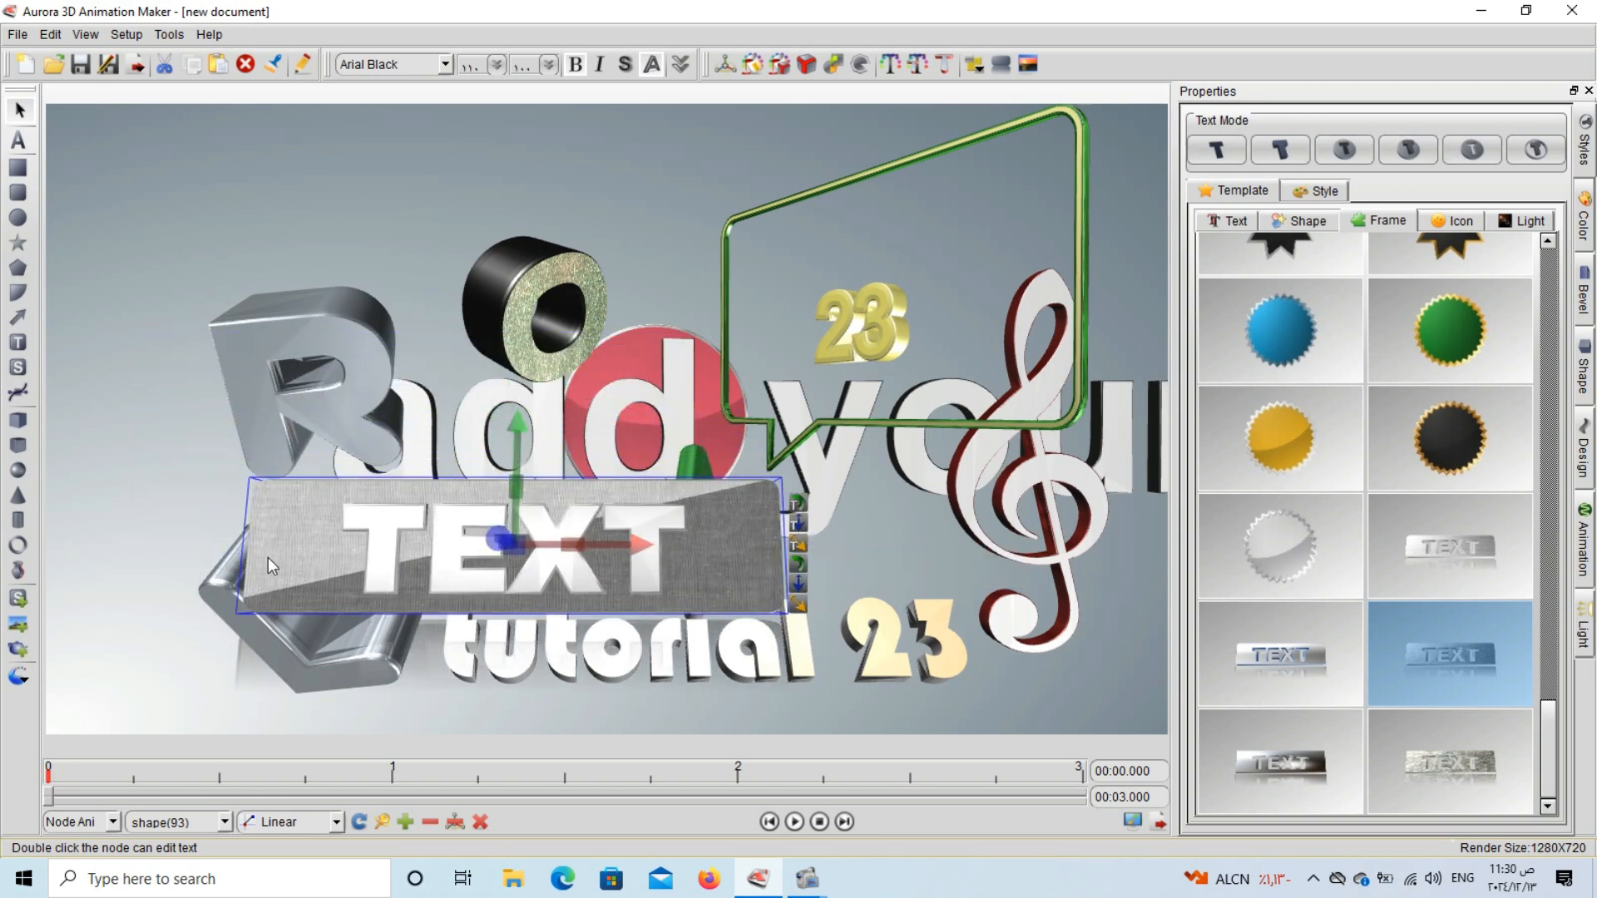
pyautogui.moveTo(268, 557); pyautogui.dragTo(586, 612)
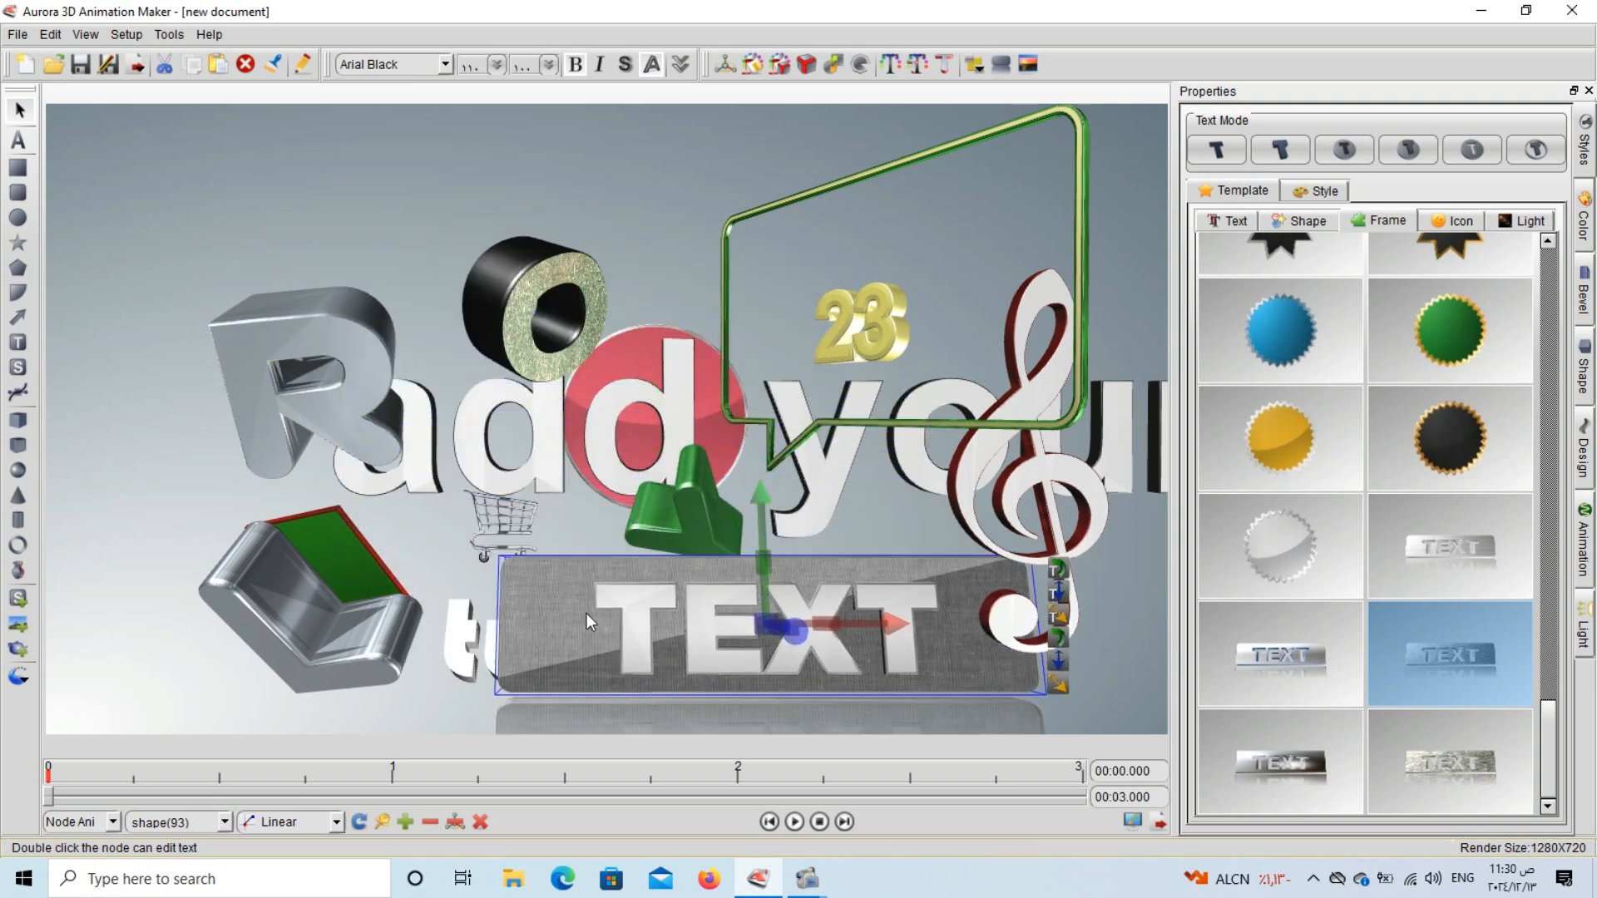
# Try the second and first text modes on the TEXT template, shift it left, and apply the third text mode.
pyautogui.click(1294, 148)
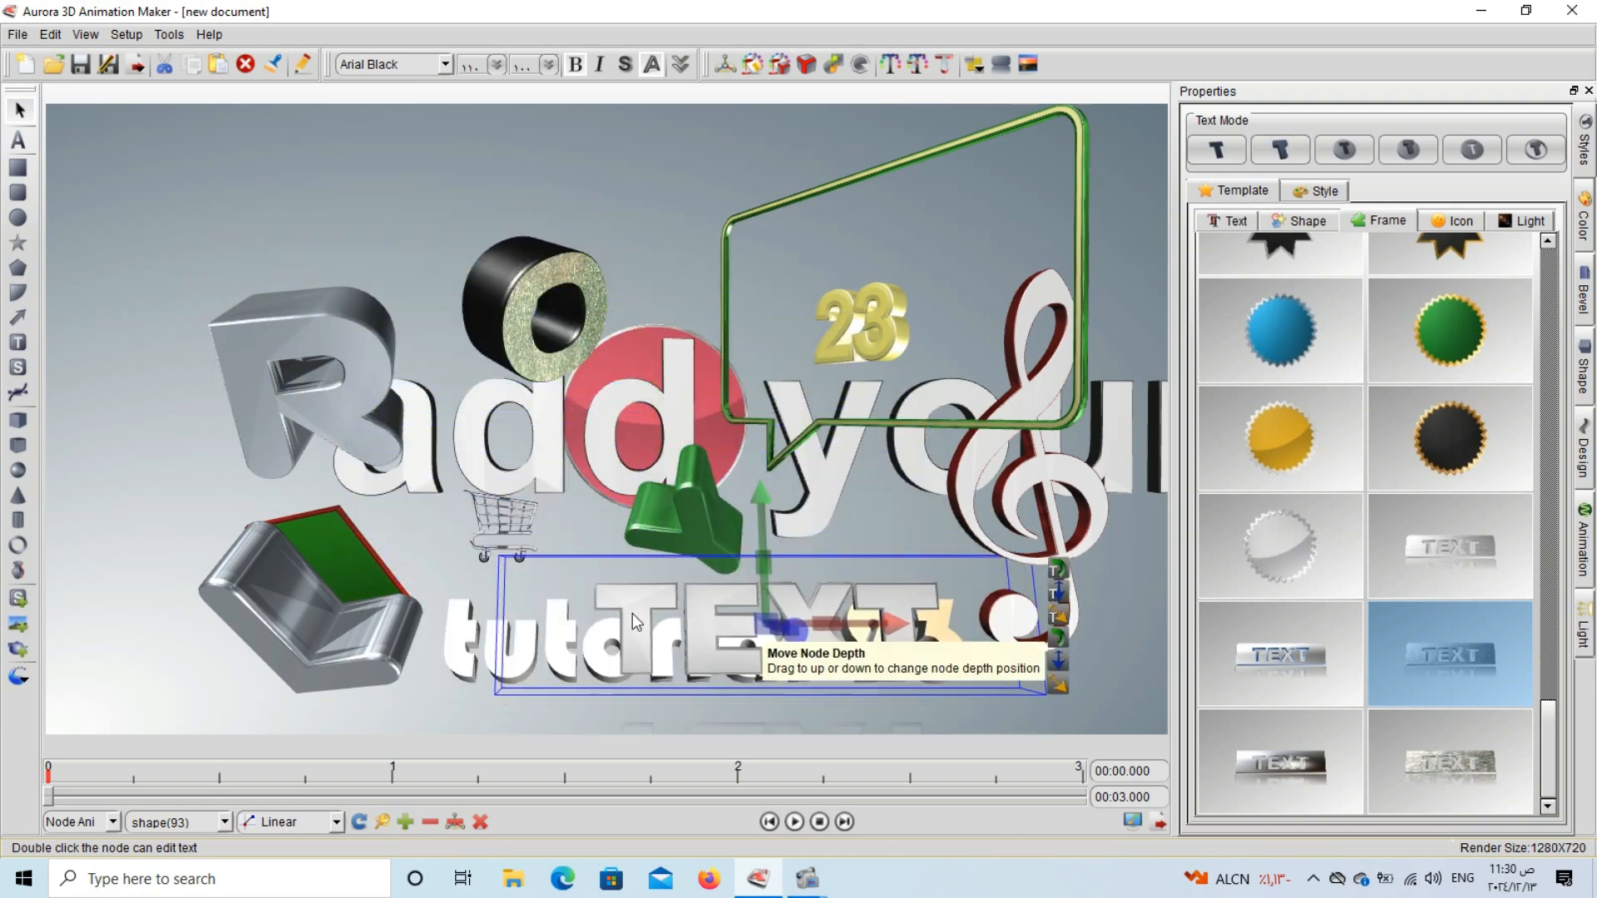
pyautogui.moveTo(632, 613); pyautogui.dragTo(527, 616)
pyautogui.click(1216, 150)
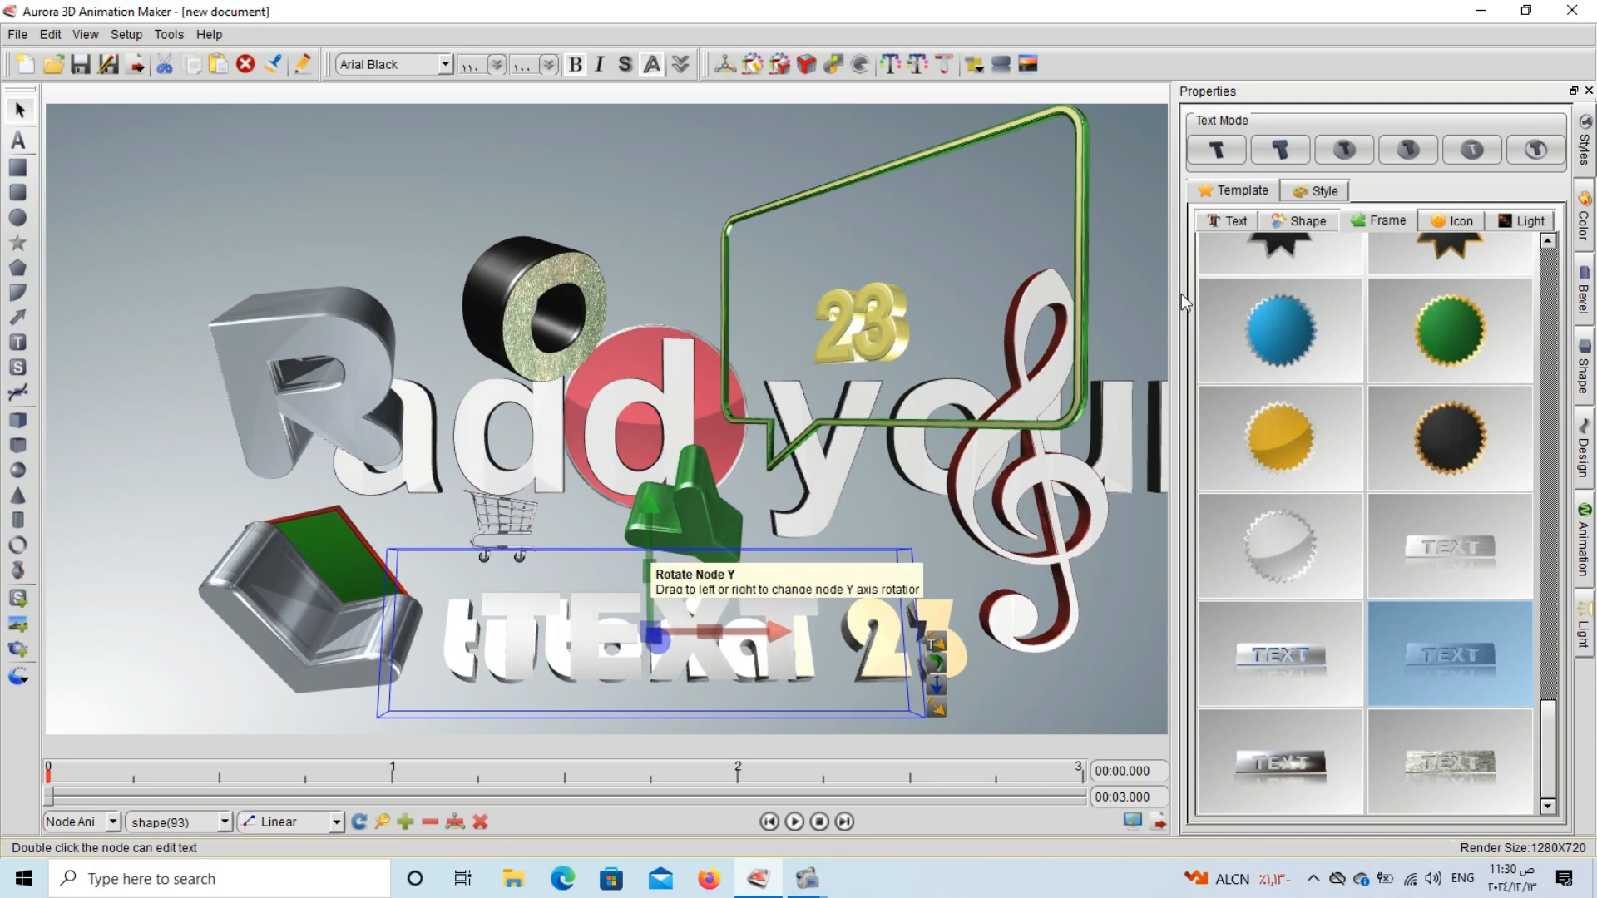
pyautogui.click(1281, 151)
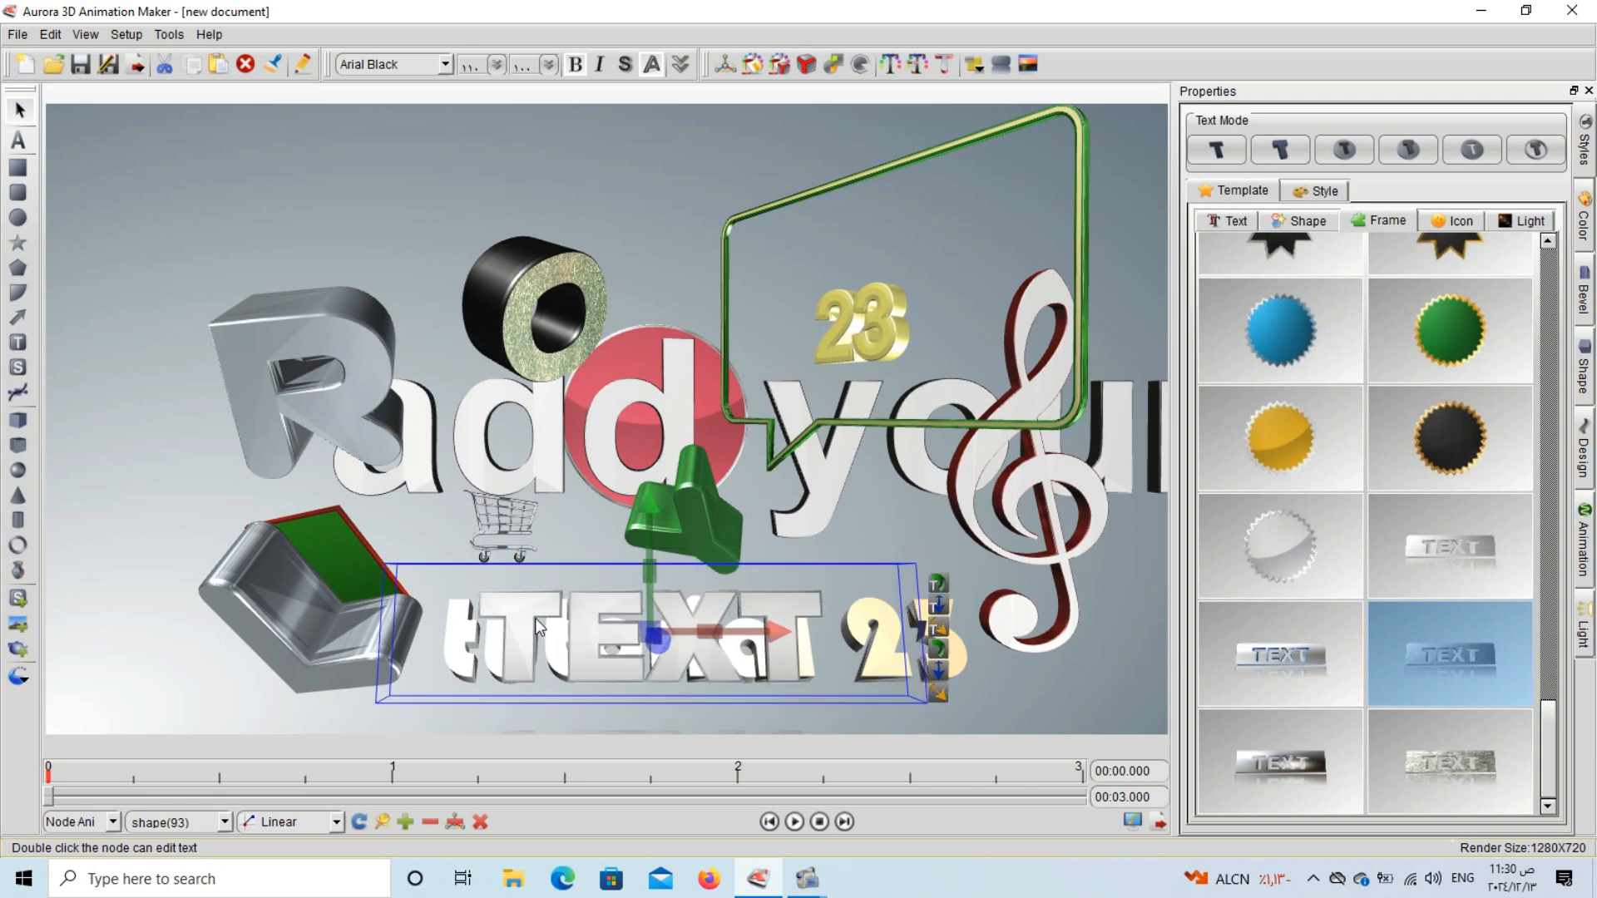
pyautogui.moveTo(536, 617); pyautogui.dragTo(518, 609)
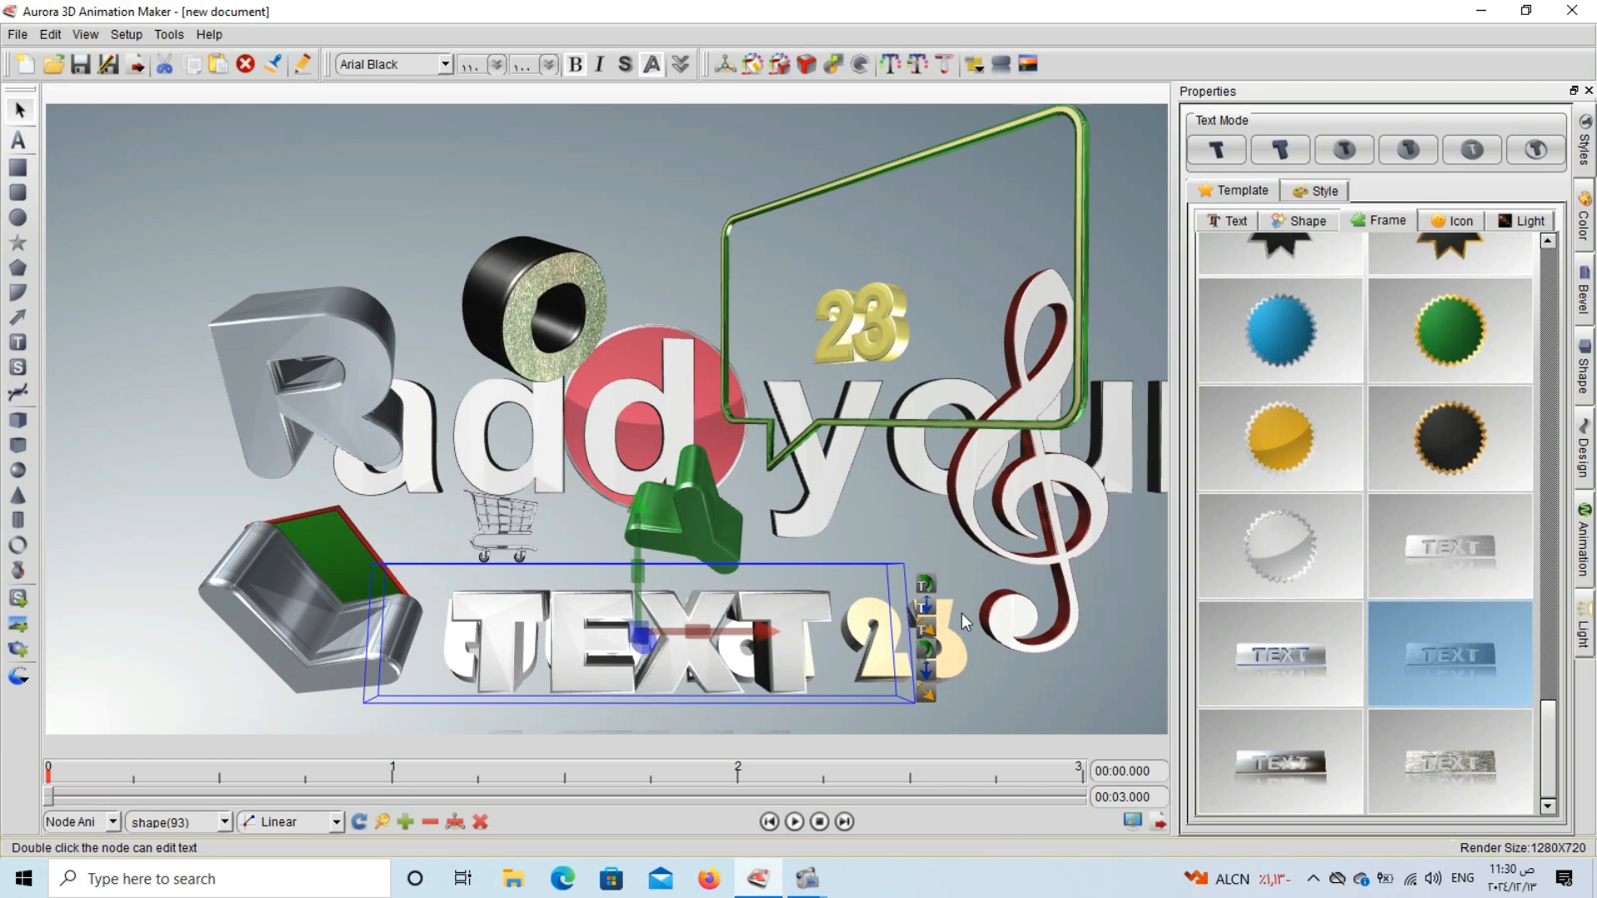
pyautogui.click(1343, 151)
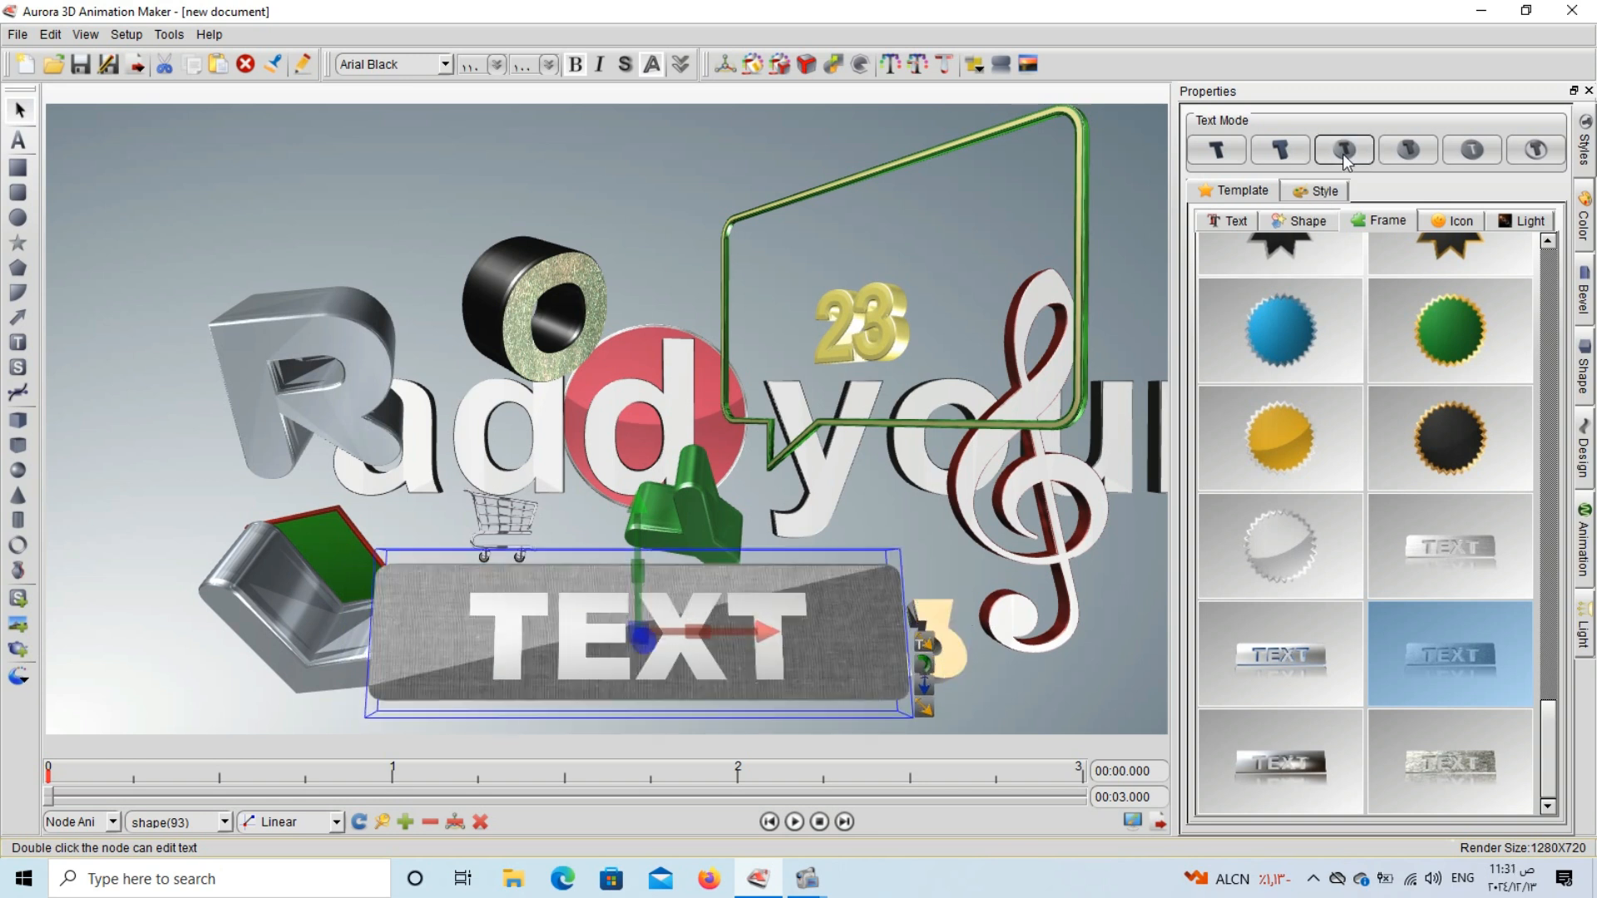
# Scale down the word TEXT on the plate and slightly enlarge the plate around it.
pyautogui.moveTo(925, 645); pyautogui.dragTo(689, 646)
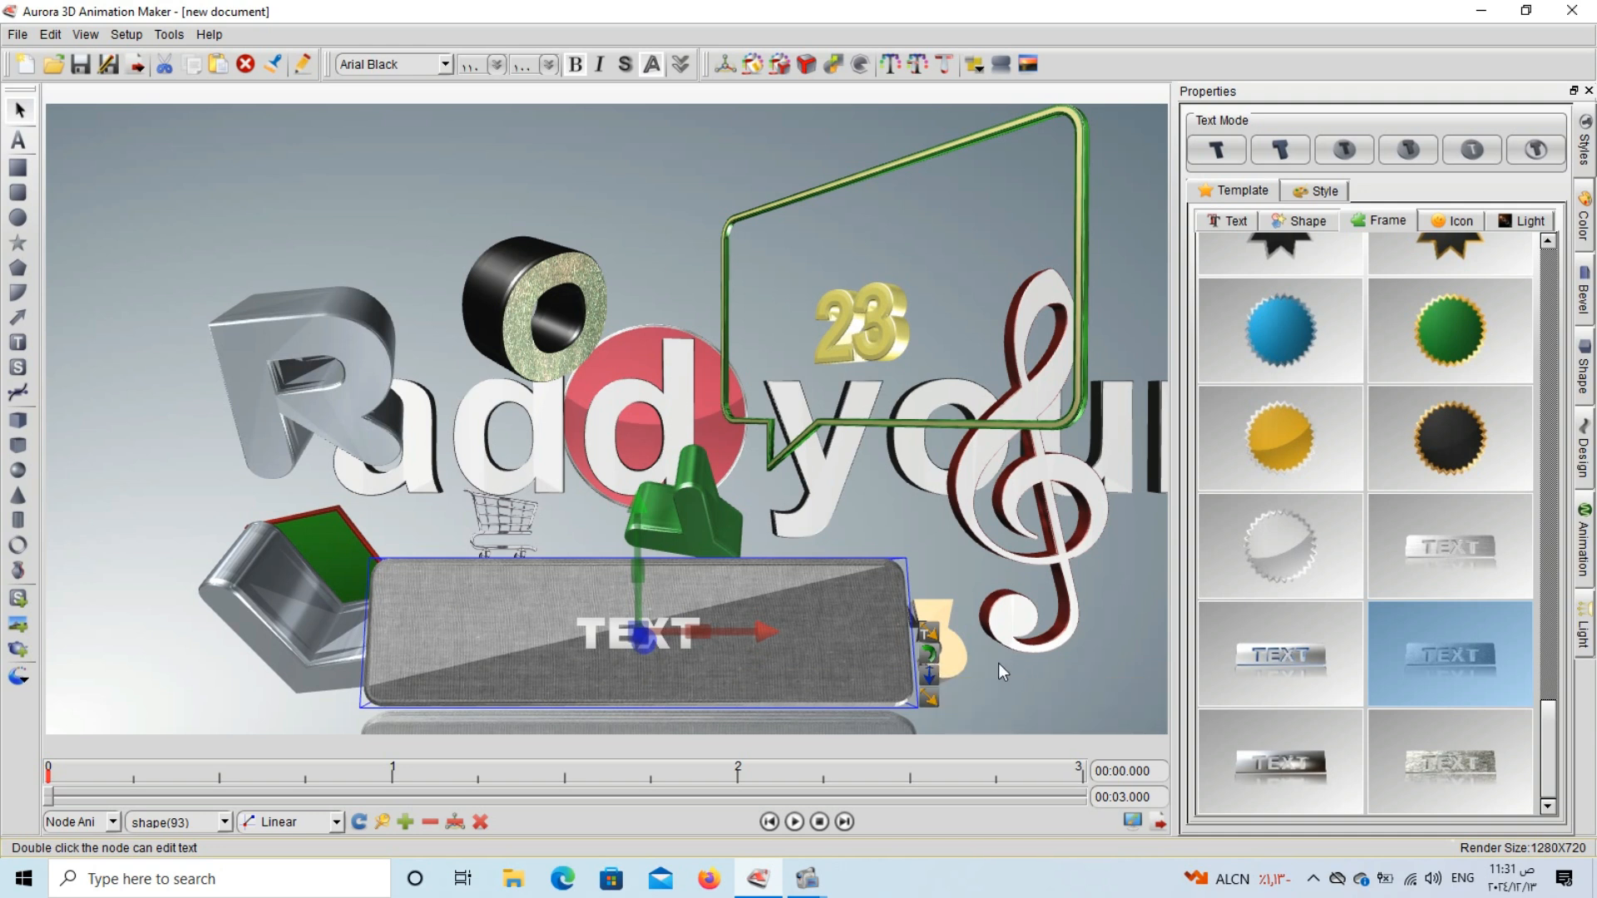
pyautogui.moveTo(999, 663); pyautogui.dragTo(1010, 665)
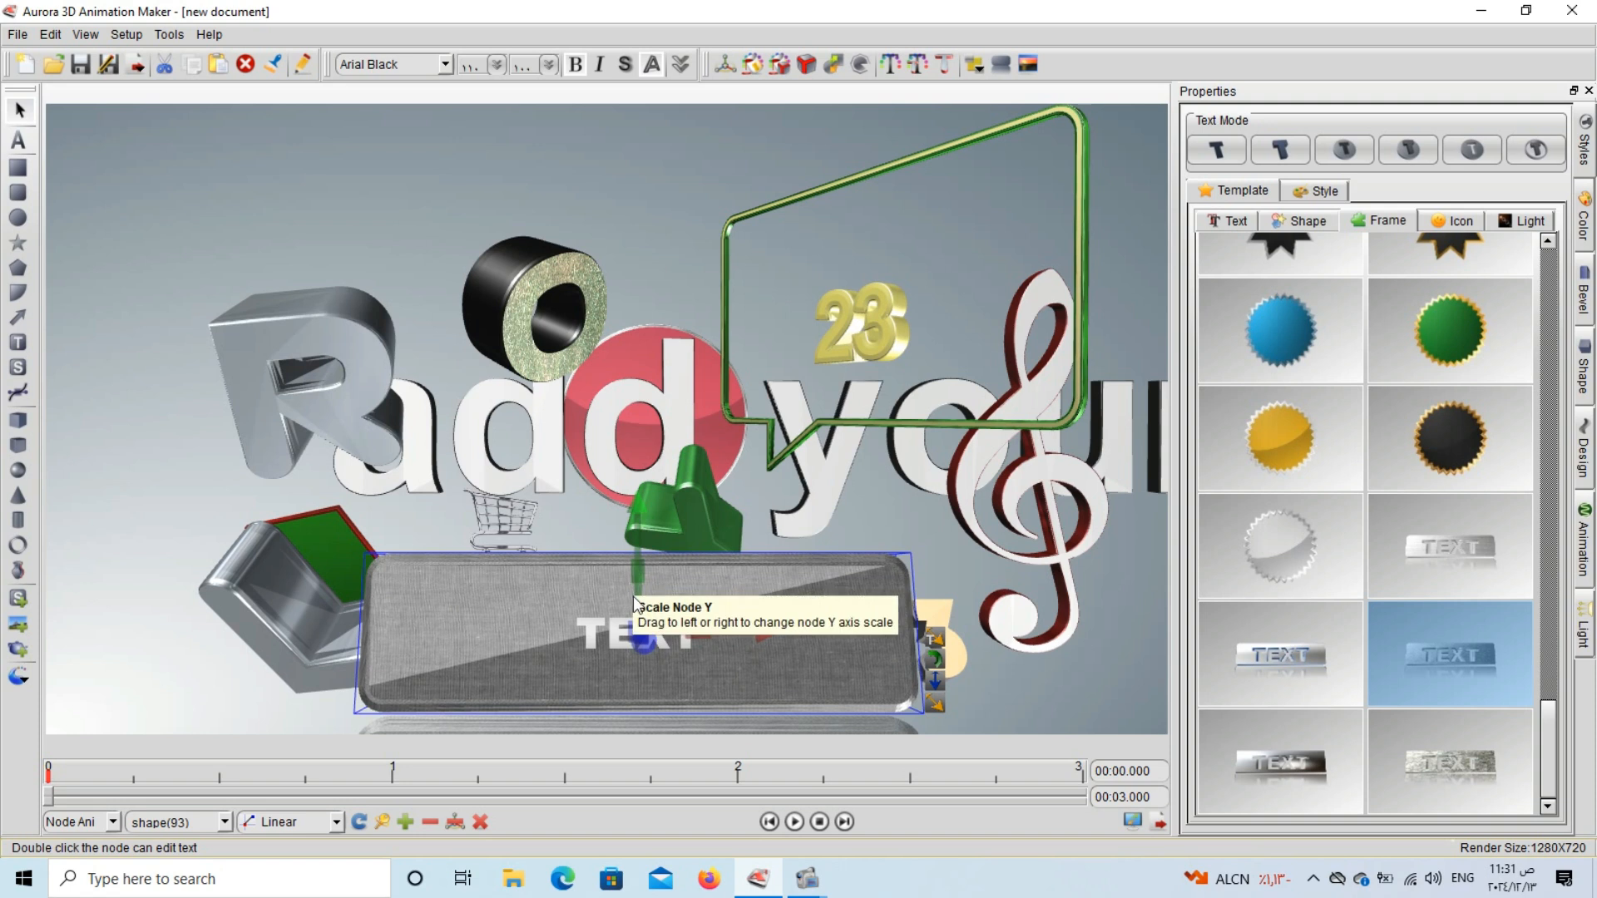
# Move the TEXT plate up and to the left and rotate it about its Y axis.
pyautogui.moveTo(637, 601); pyautogui.dragTo(539, 594)
pyautogui.moveTo(899, 645); pyautogui.dragTo(1336, 572)
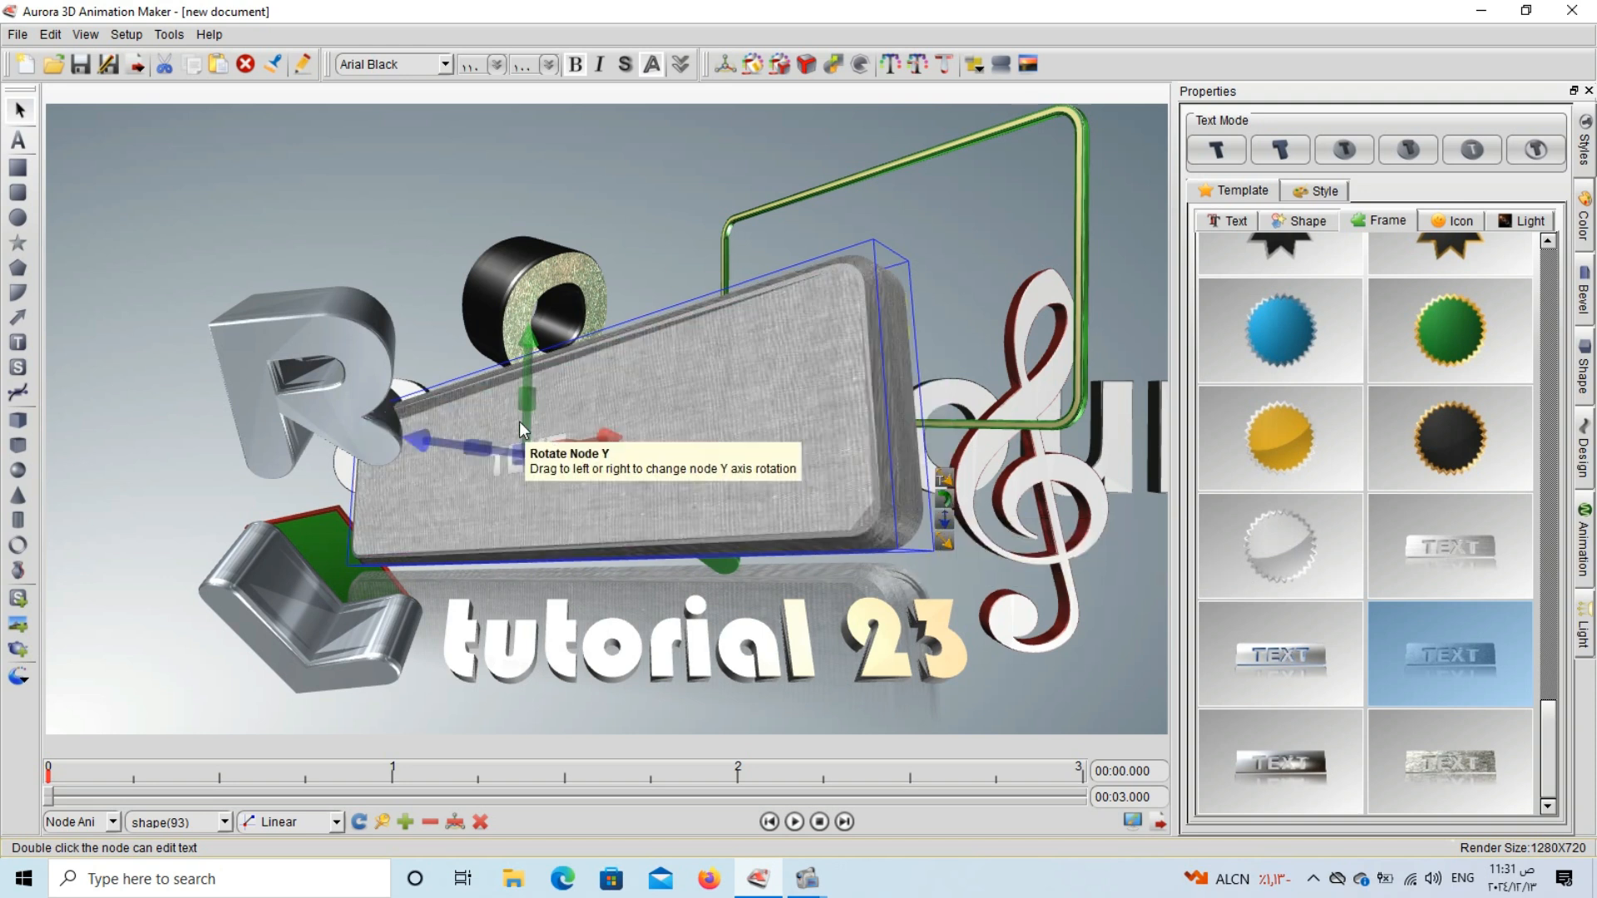
pyautogui.moveTo(520, 421); pyautogui.dragTo(655, 436)
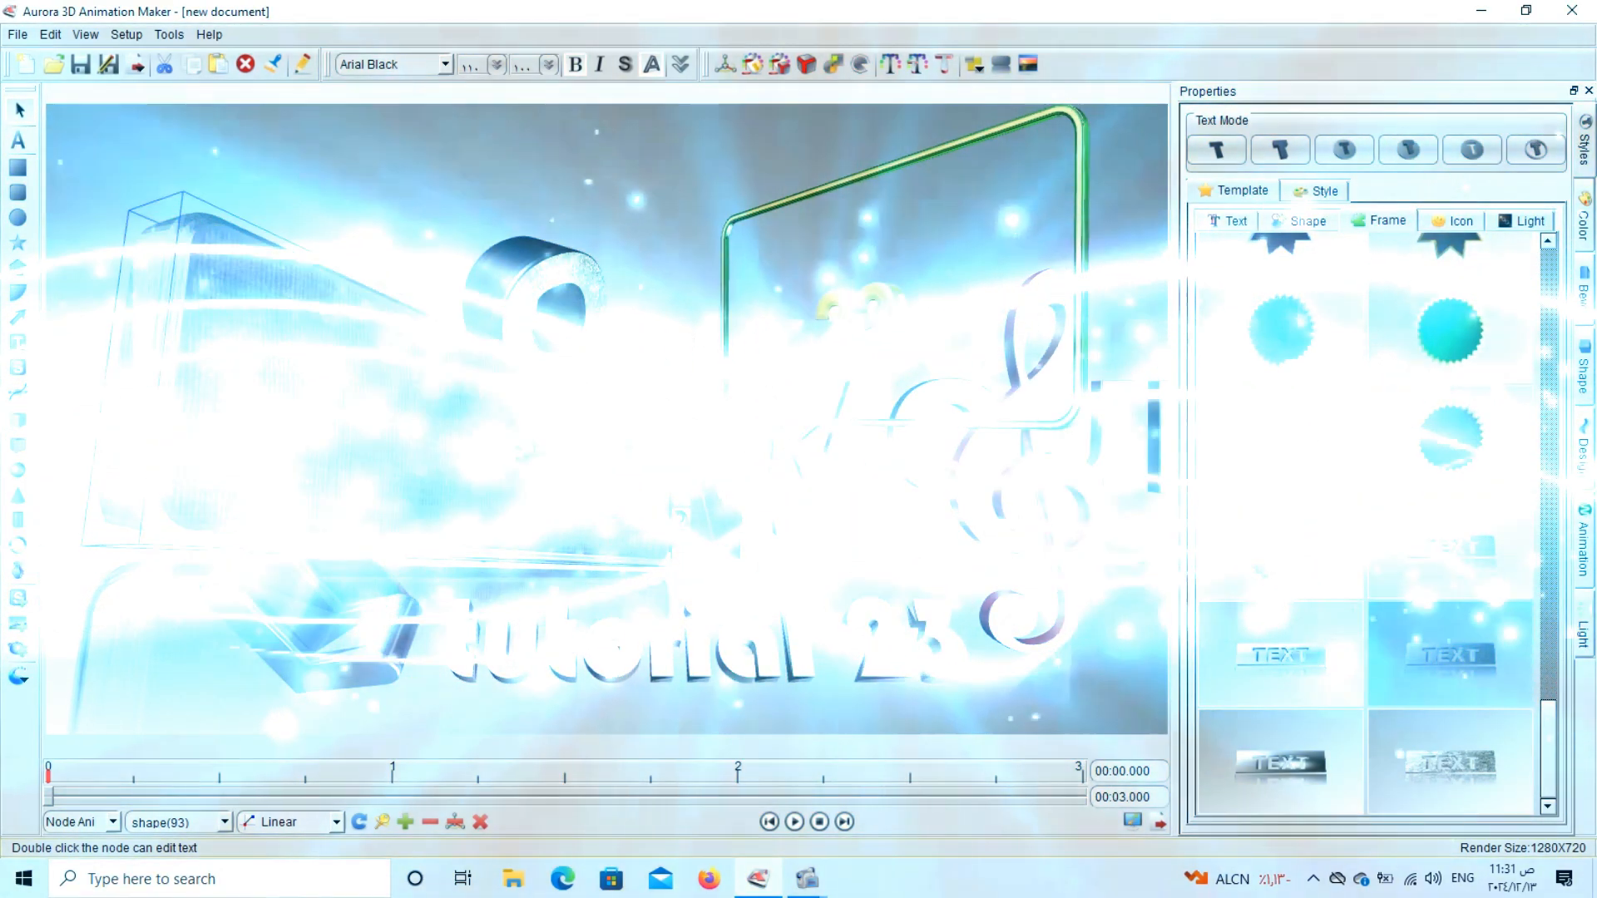
pyautogui.moveTo(714, 438); pyautogui.dragTo(687, 437)
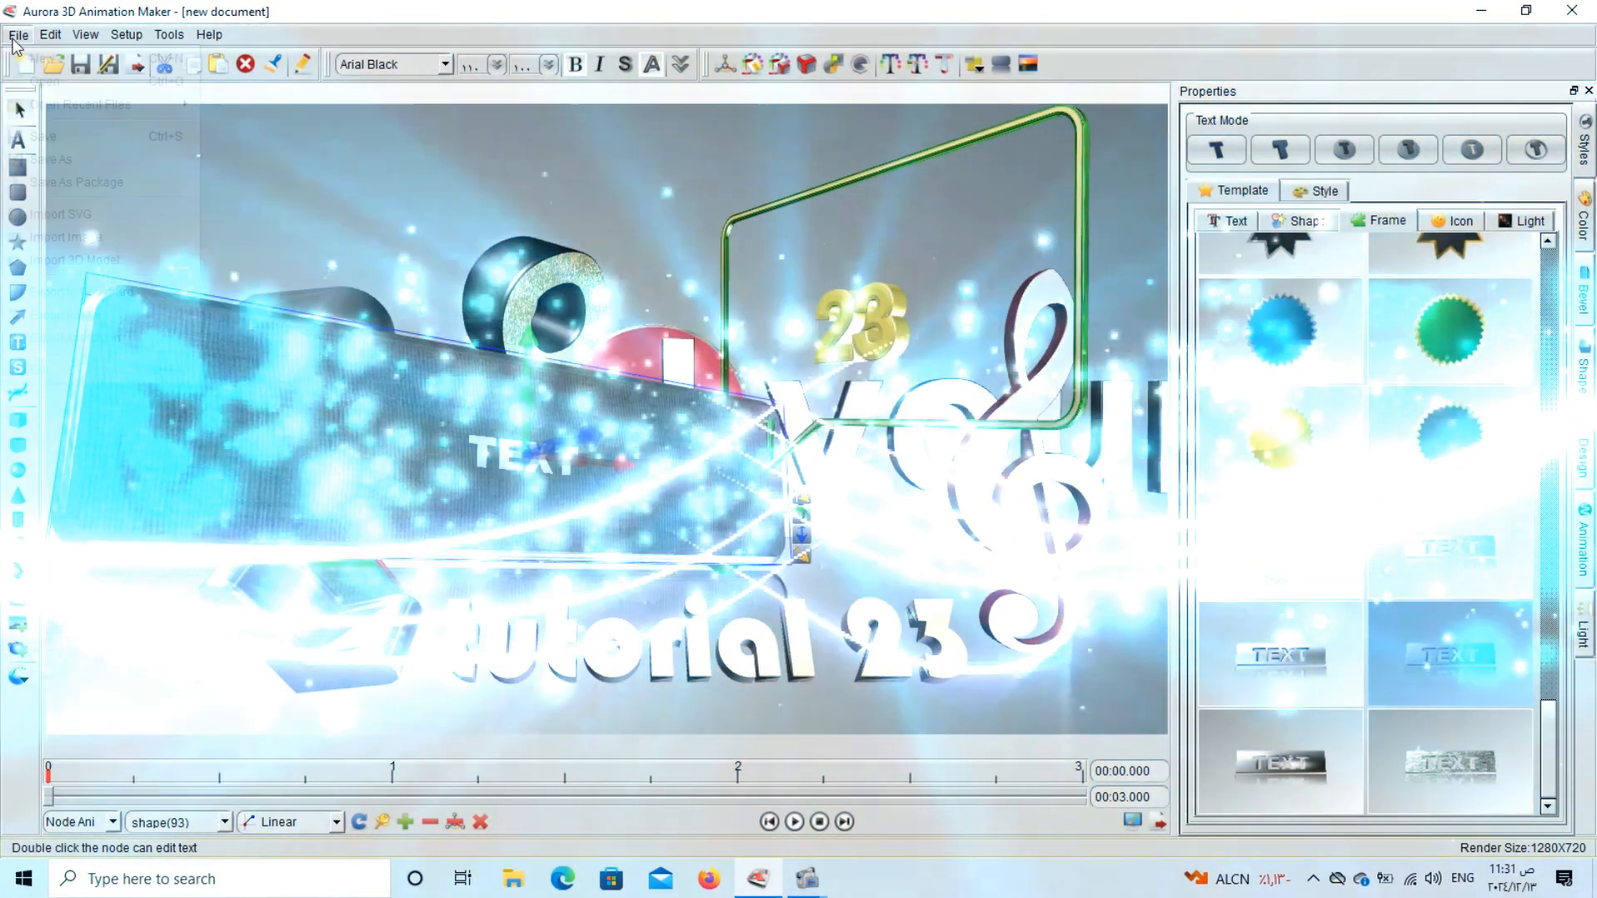
# Start saving the scene to a new file.
pyautogui.click(18, 34)
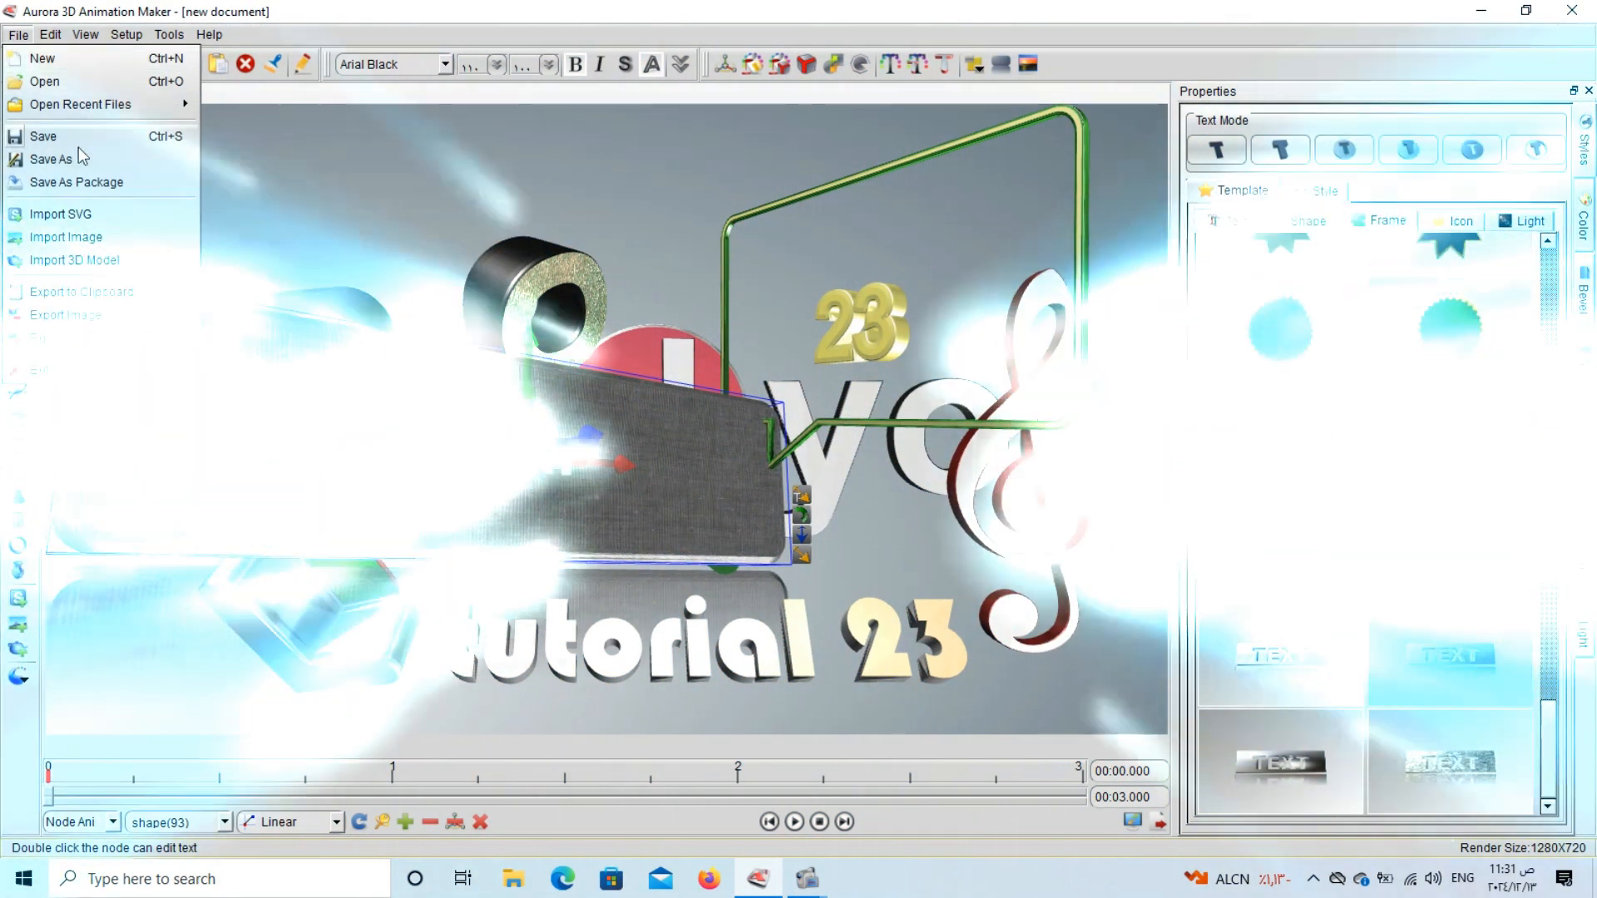
pyautogui.click(76, 152)
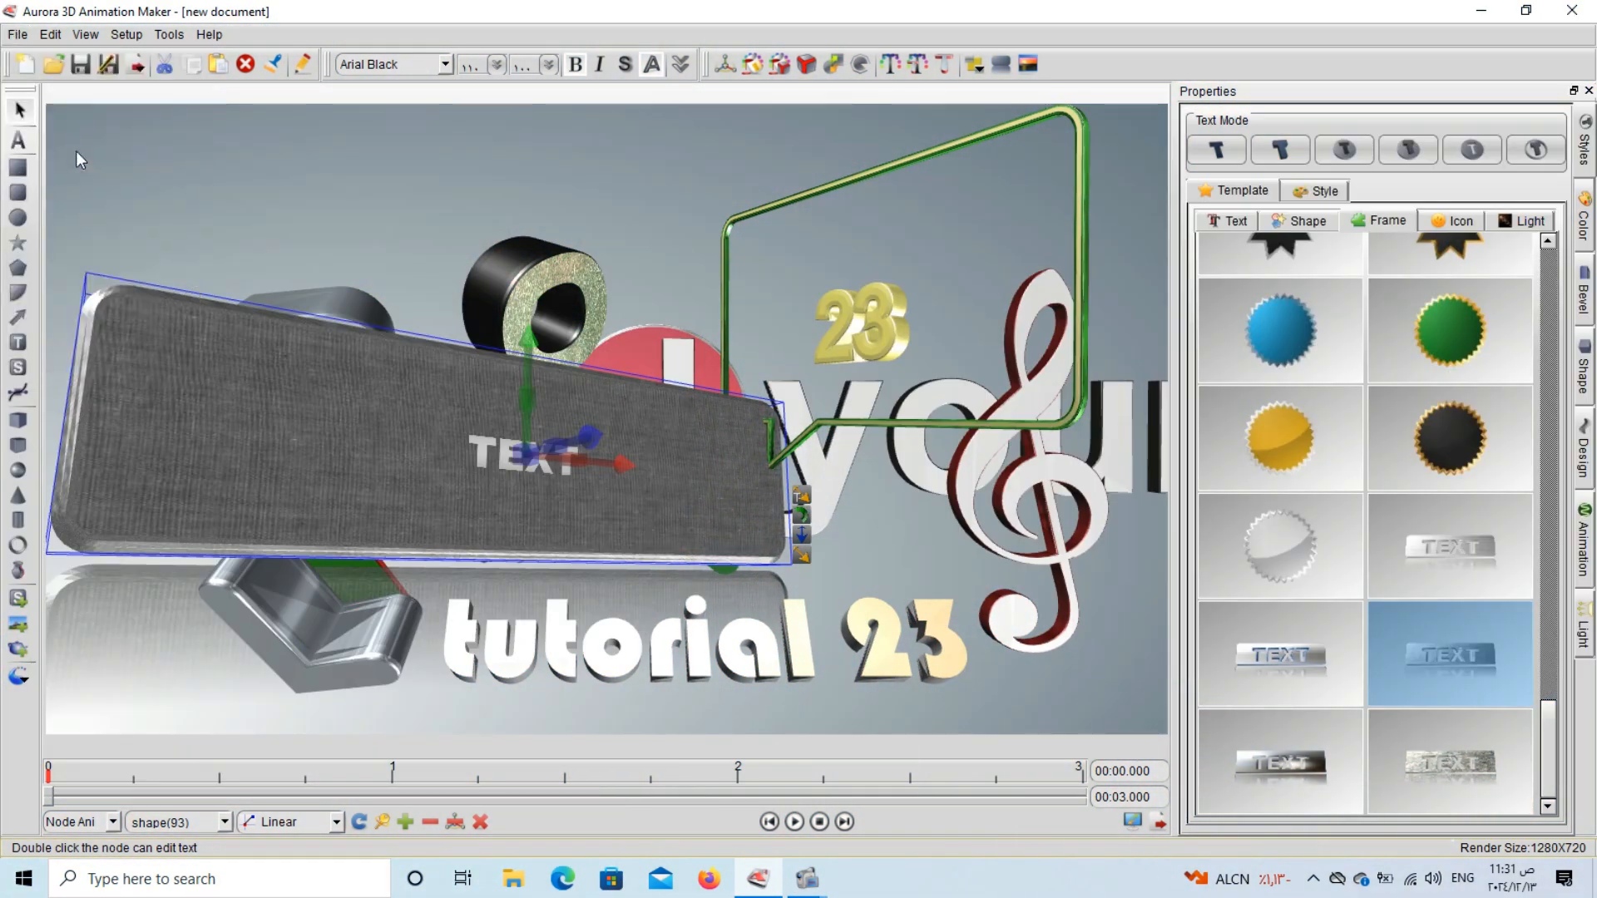